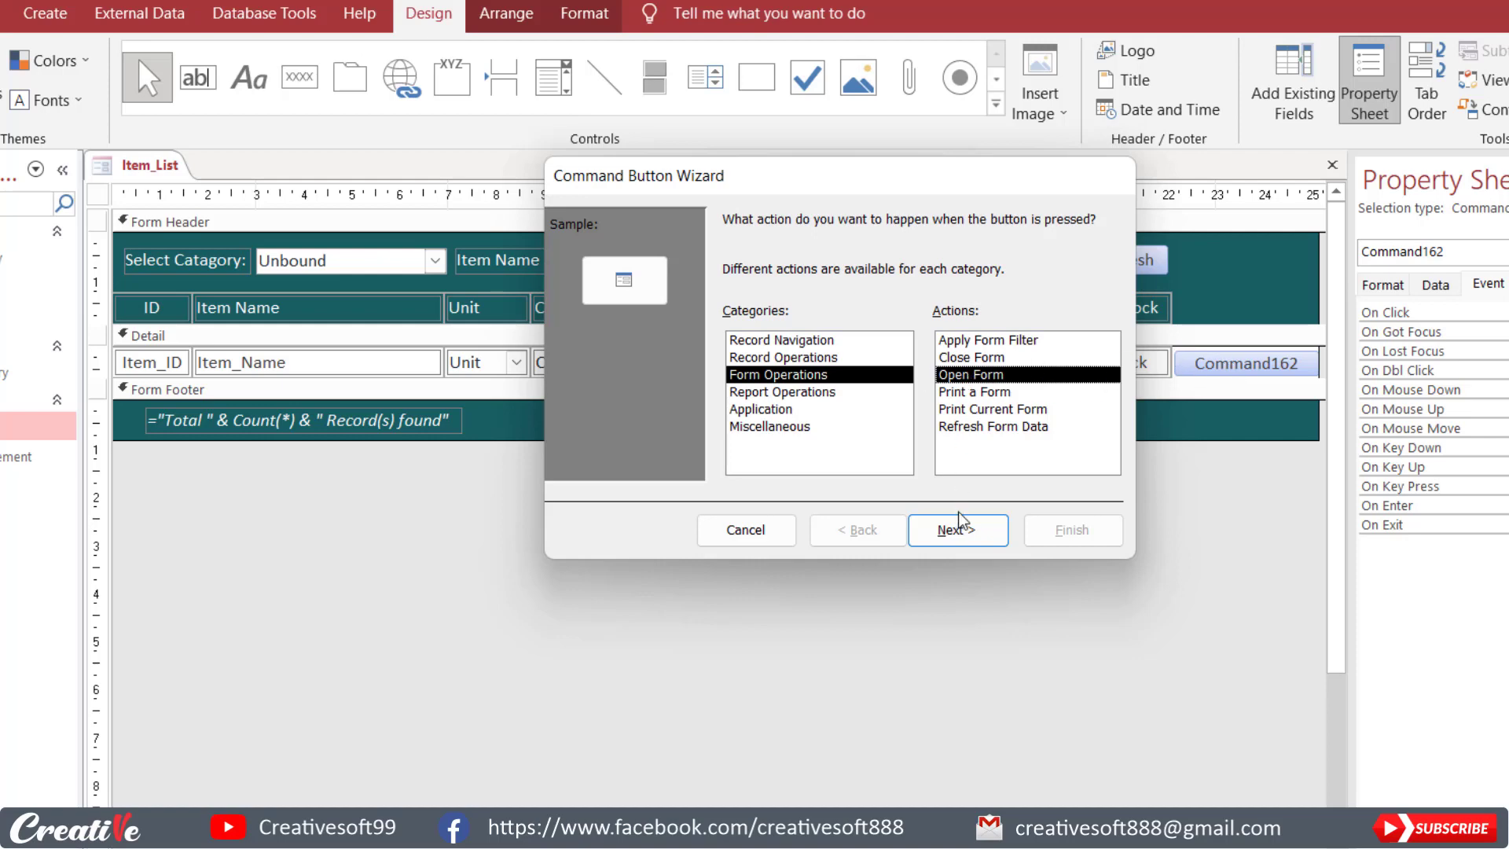
Set the new command button to open the Items Management form and find specific data to display.
left_click(961, 532)
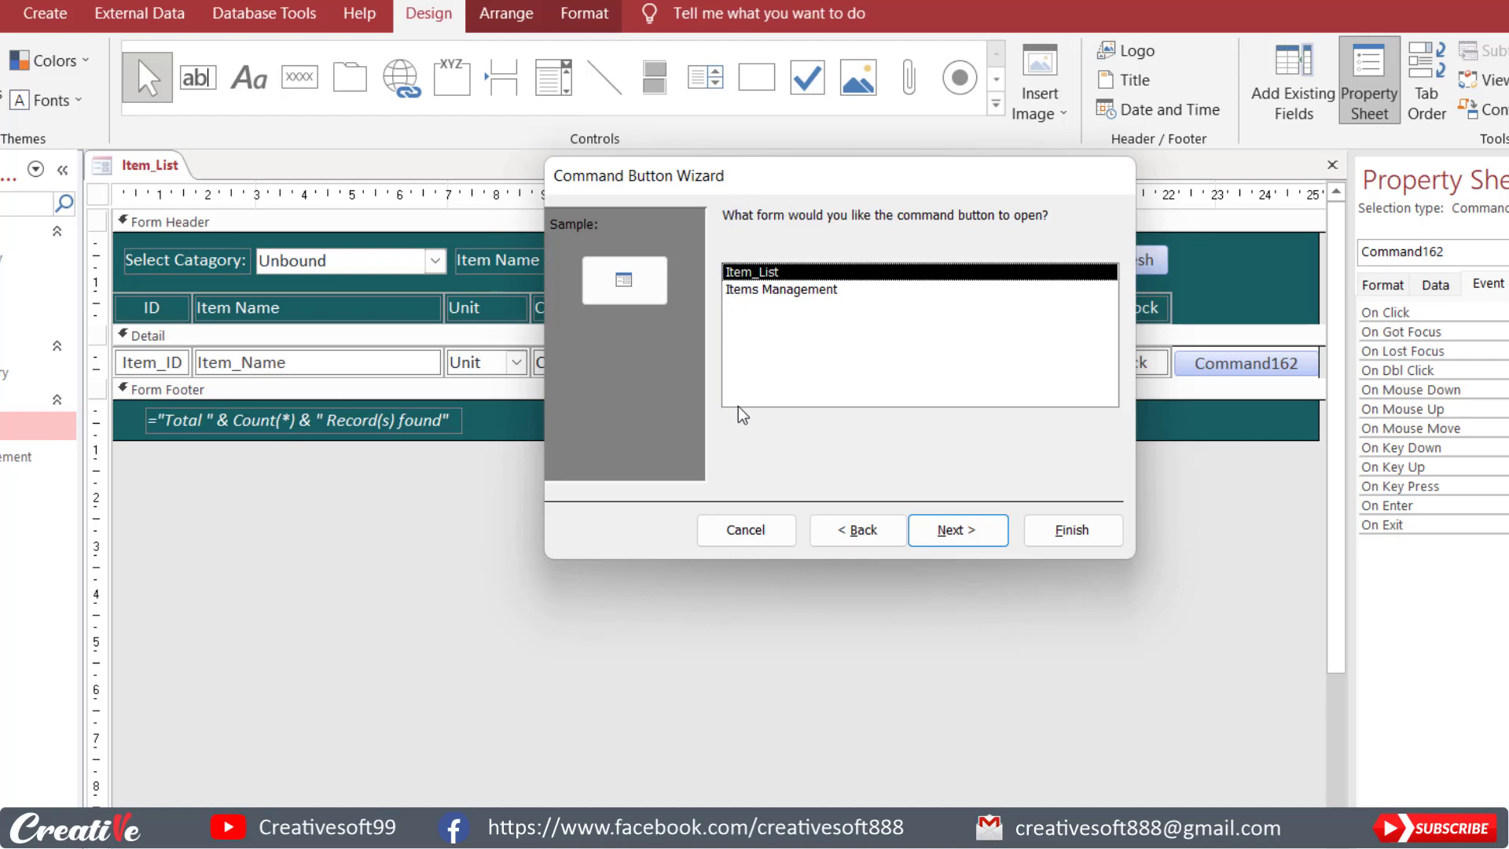
left_click(774, 291)
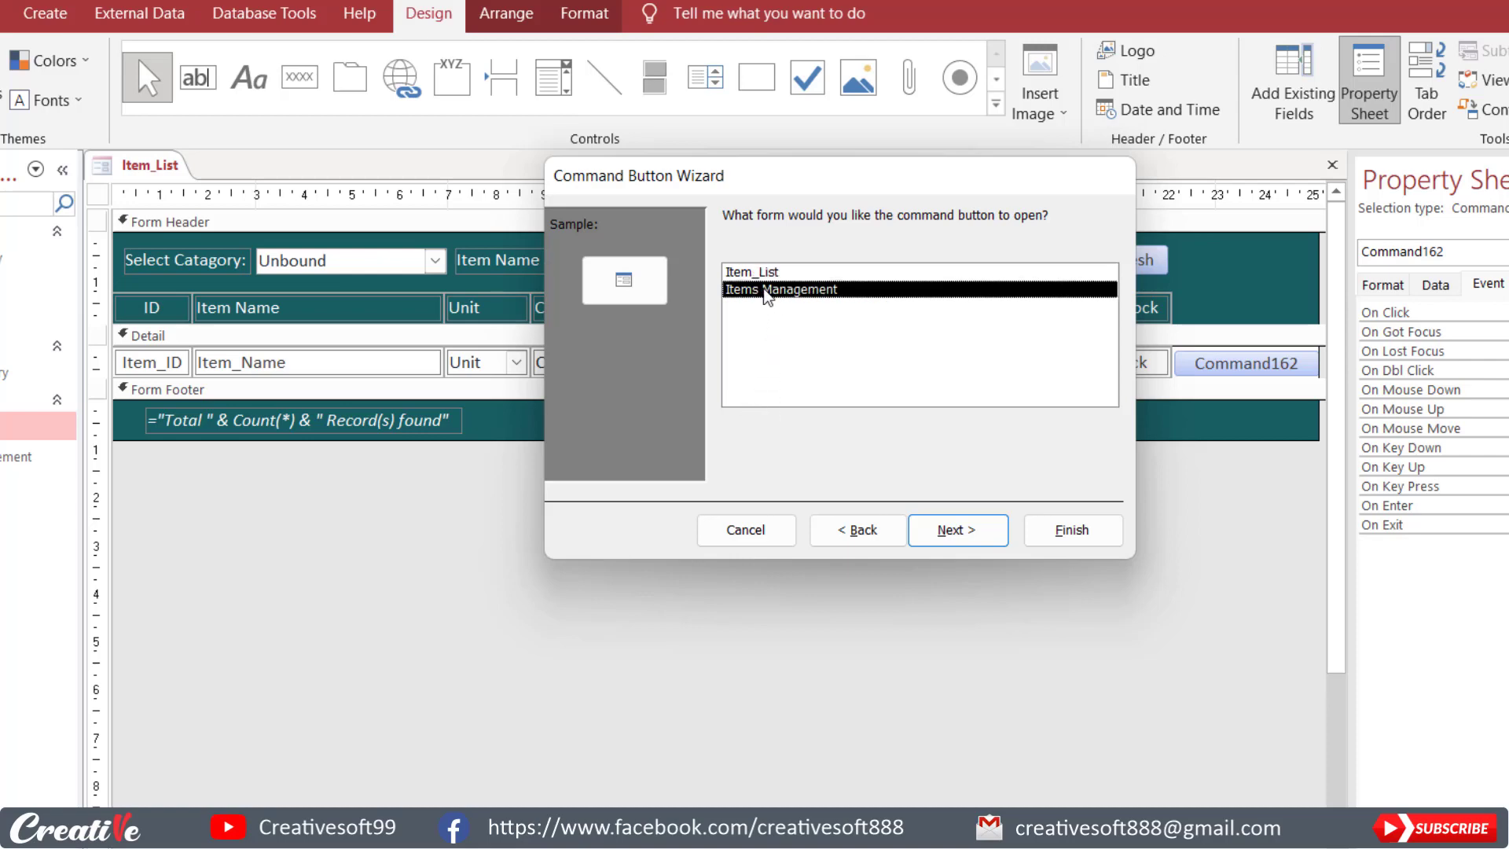
left_click(954, 532)
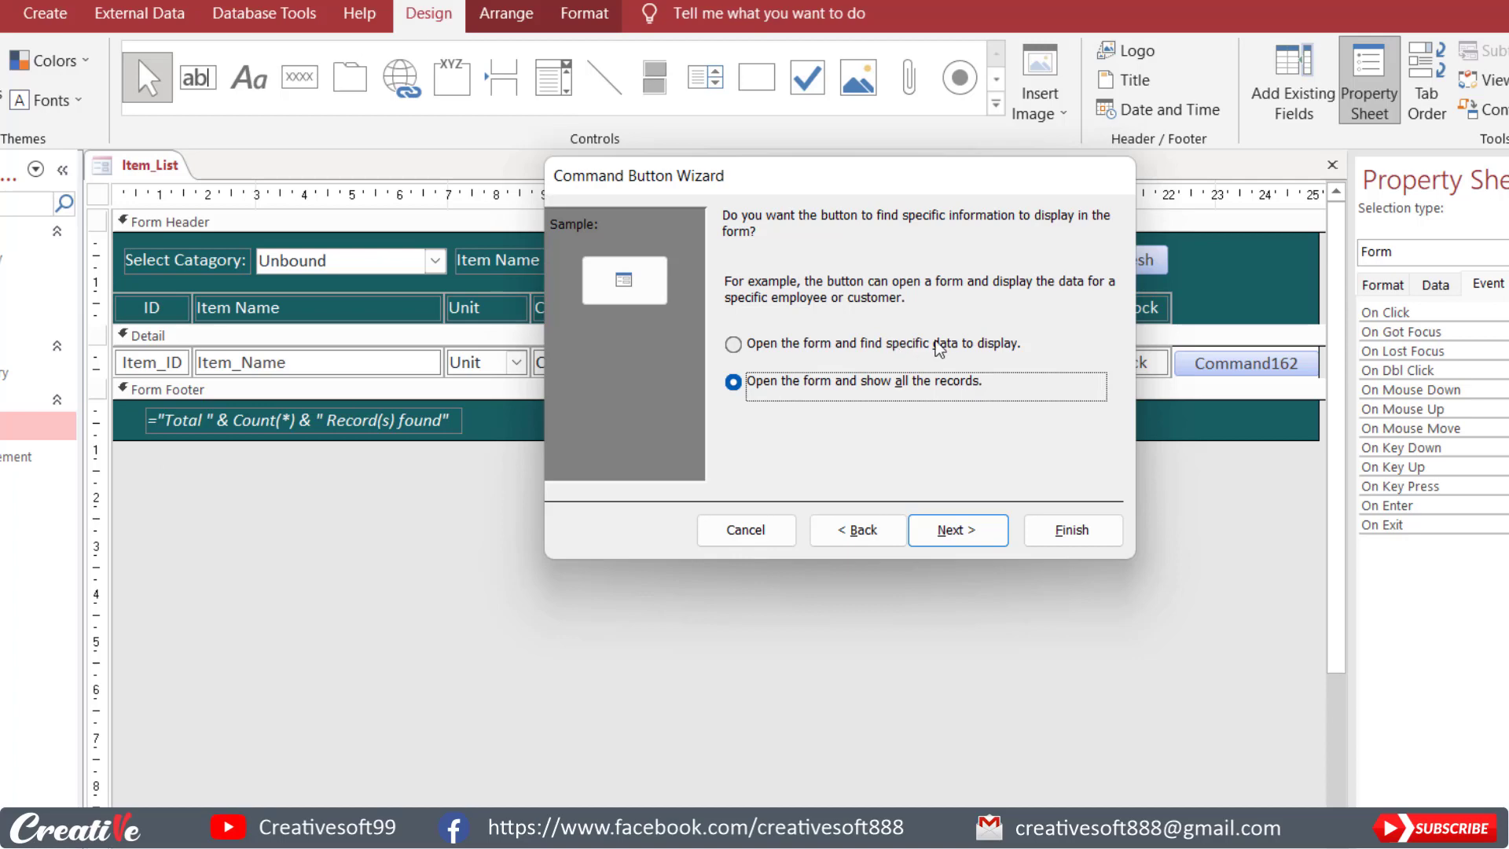
left_click(734, 345)
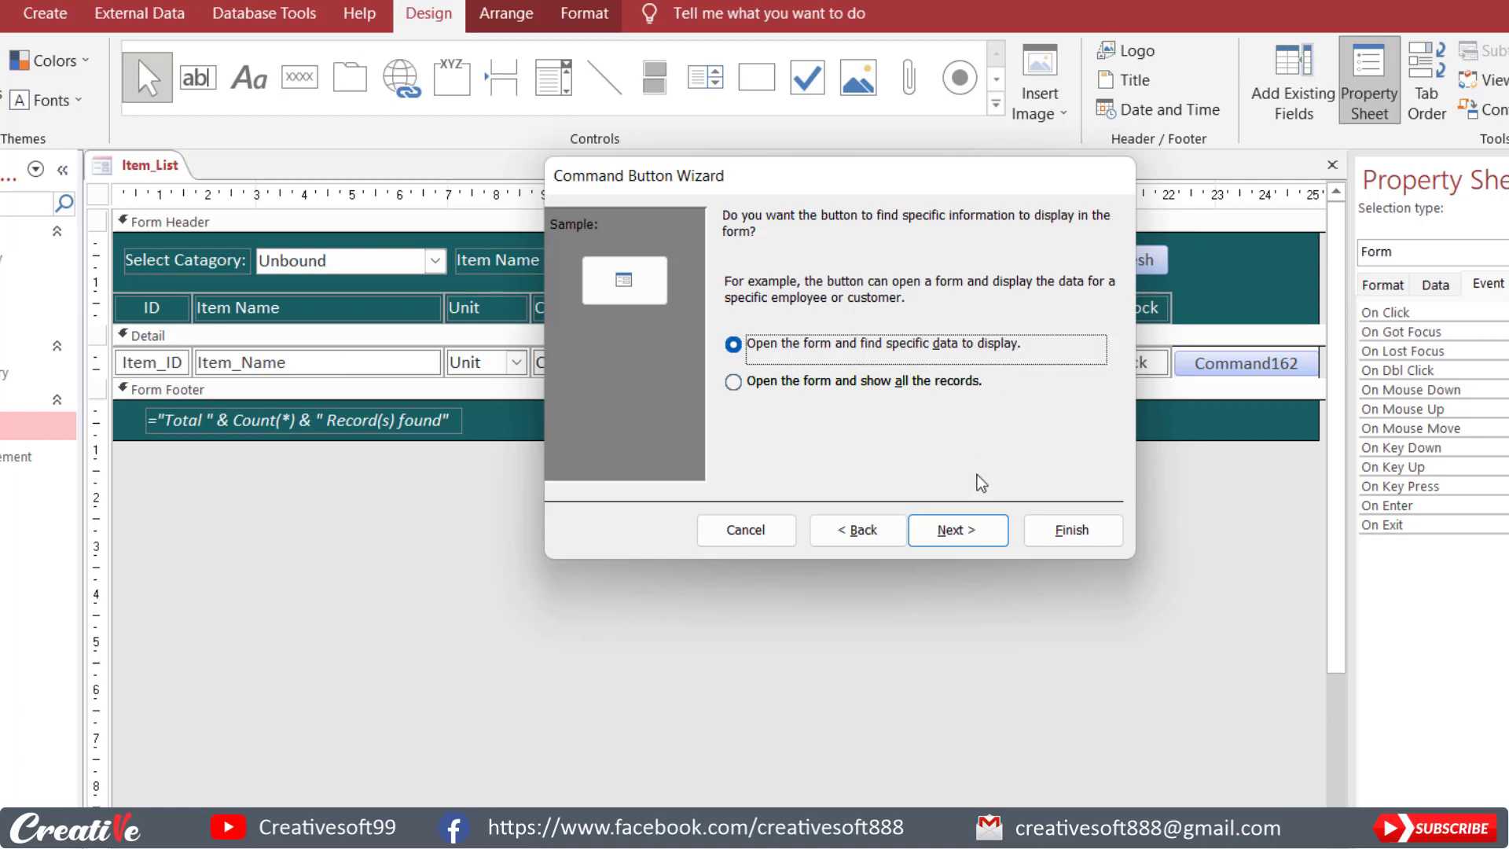
left_click(960, 544)
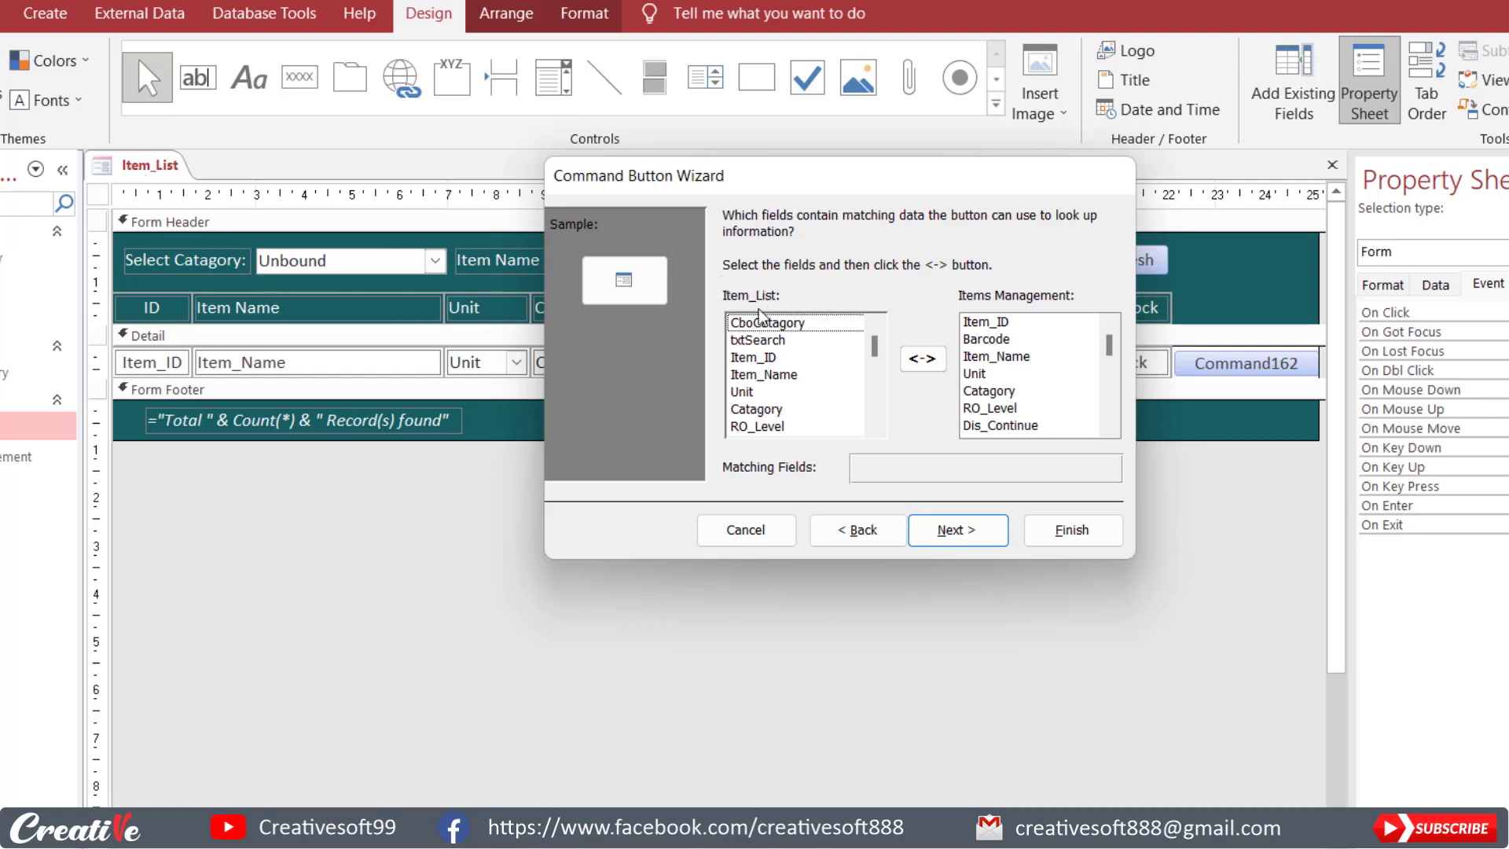
Match Item_ID in Item_List with Item_ID in Items Management as the button's lookup fields.
left_click(760, 359)
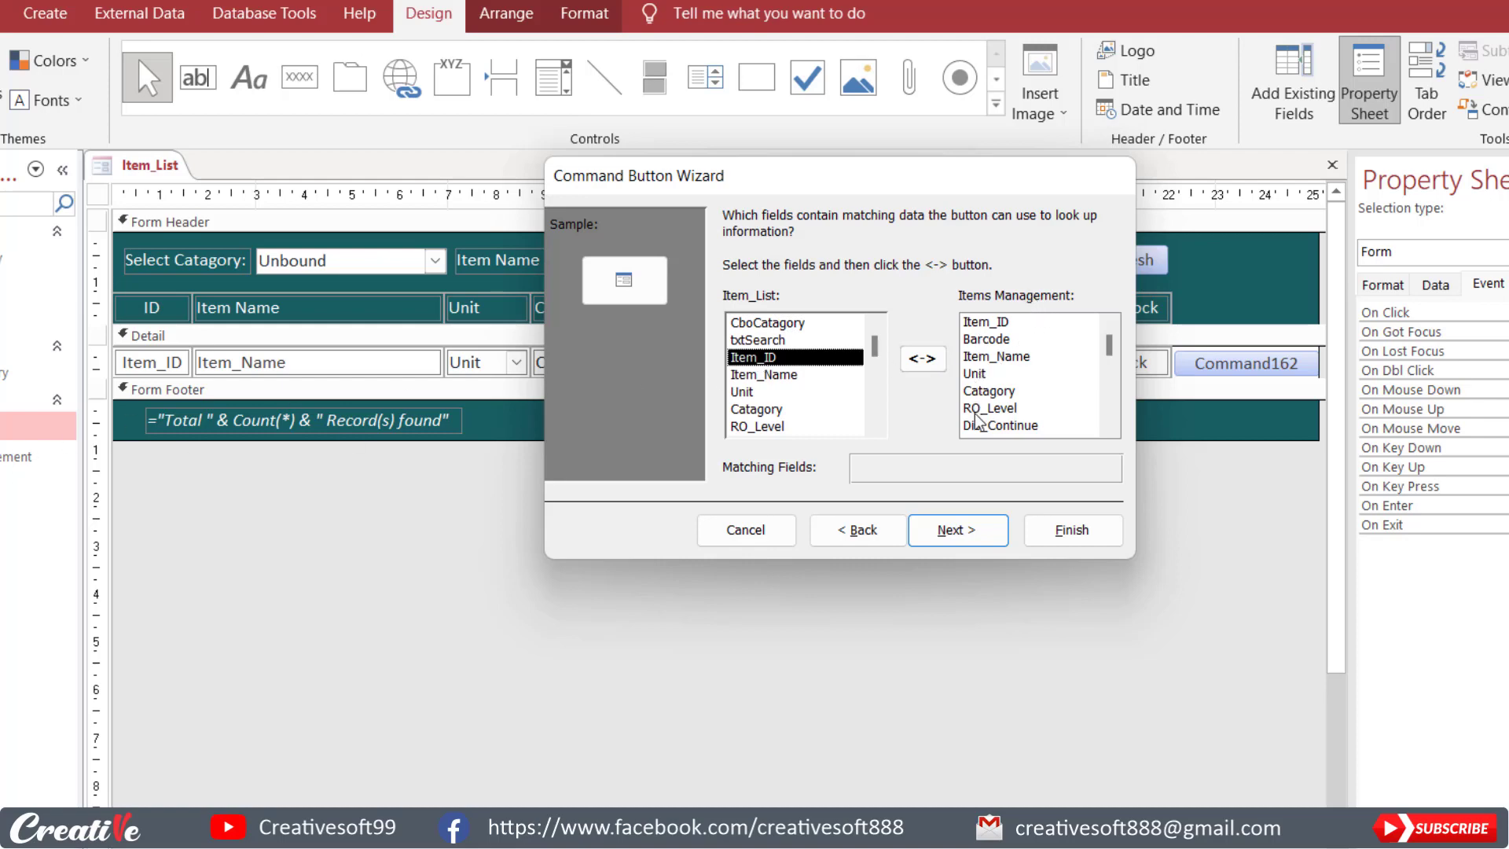
left_click(984, 325)
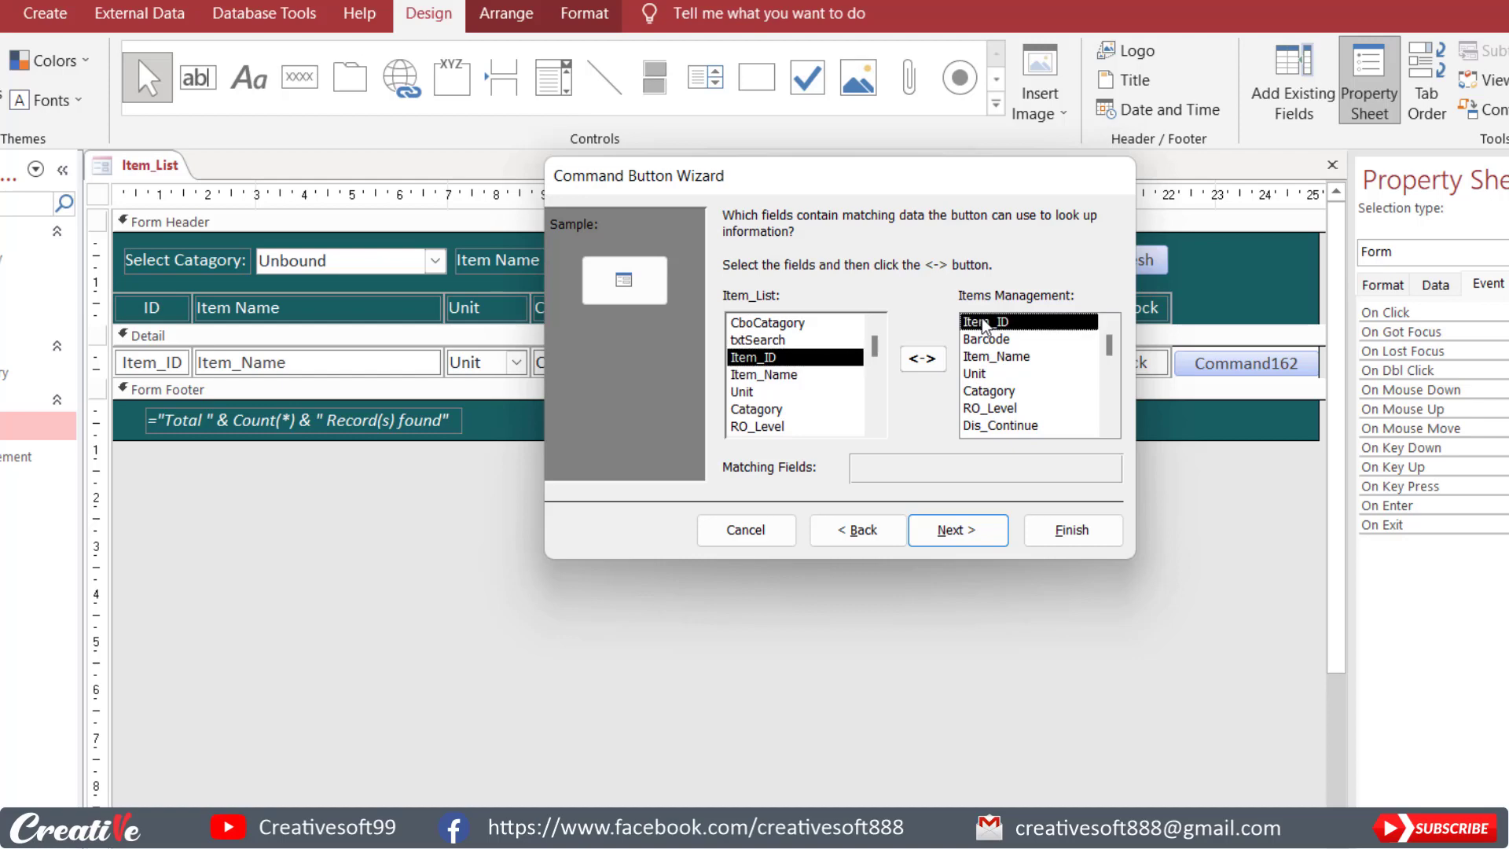
left_click(923, 358)
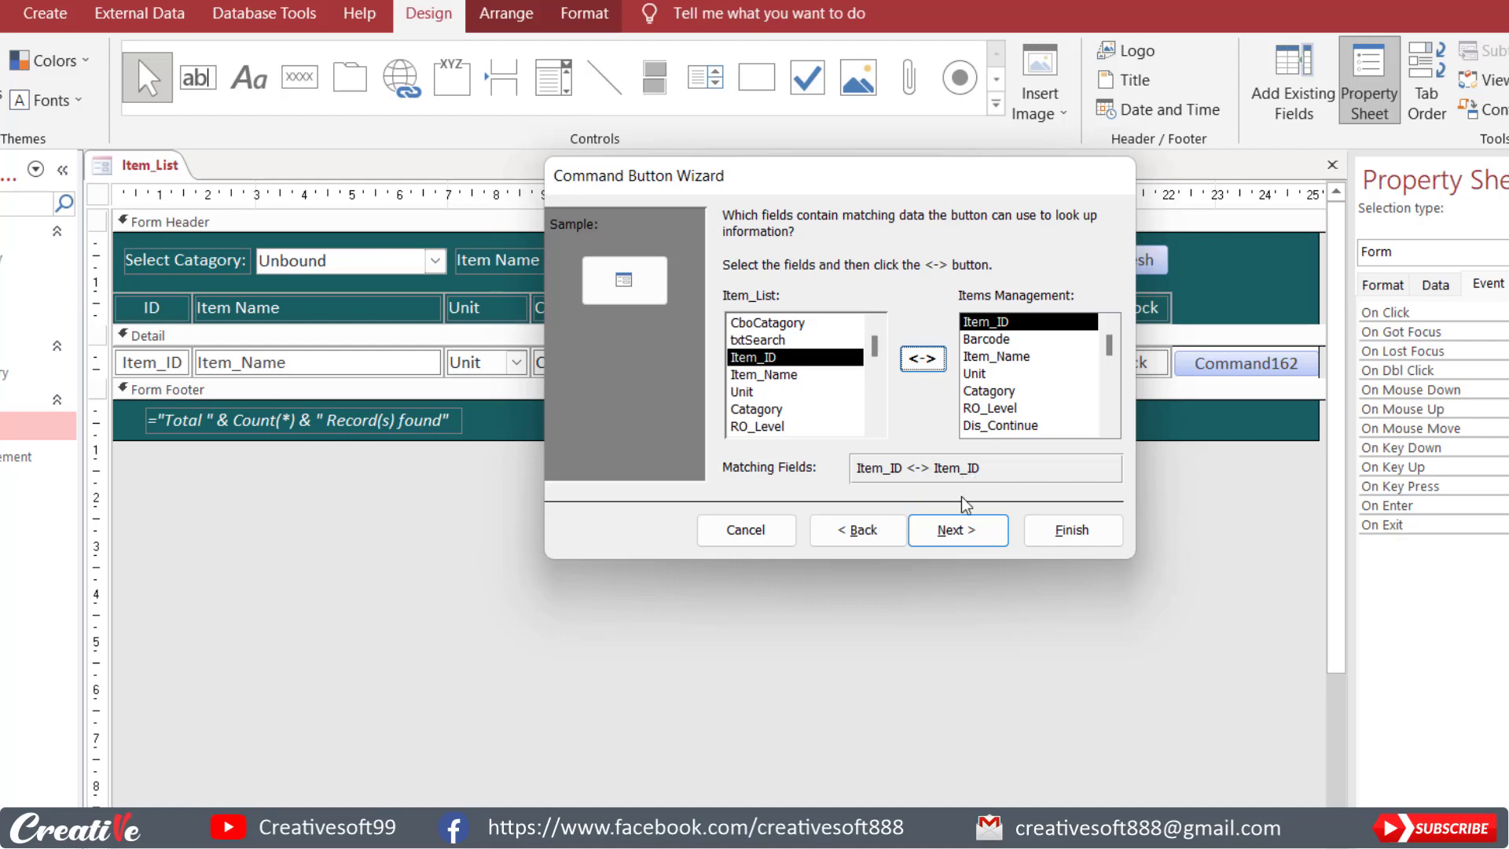
left_click(957, 540)
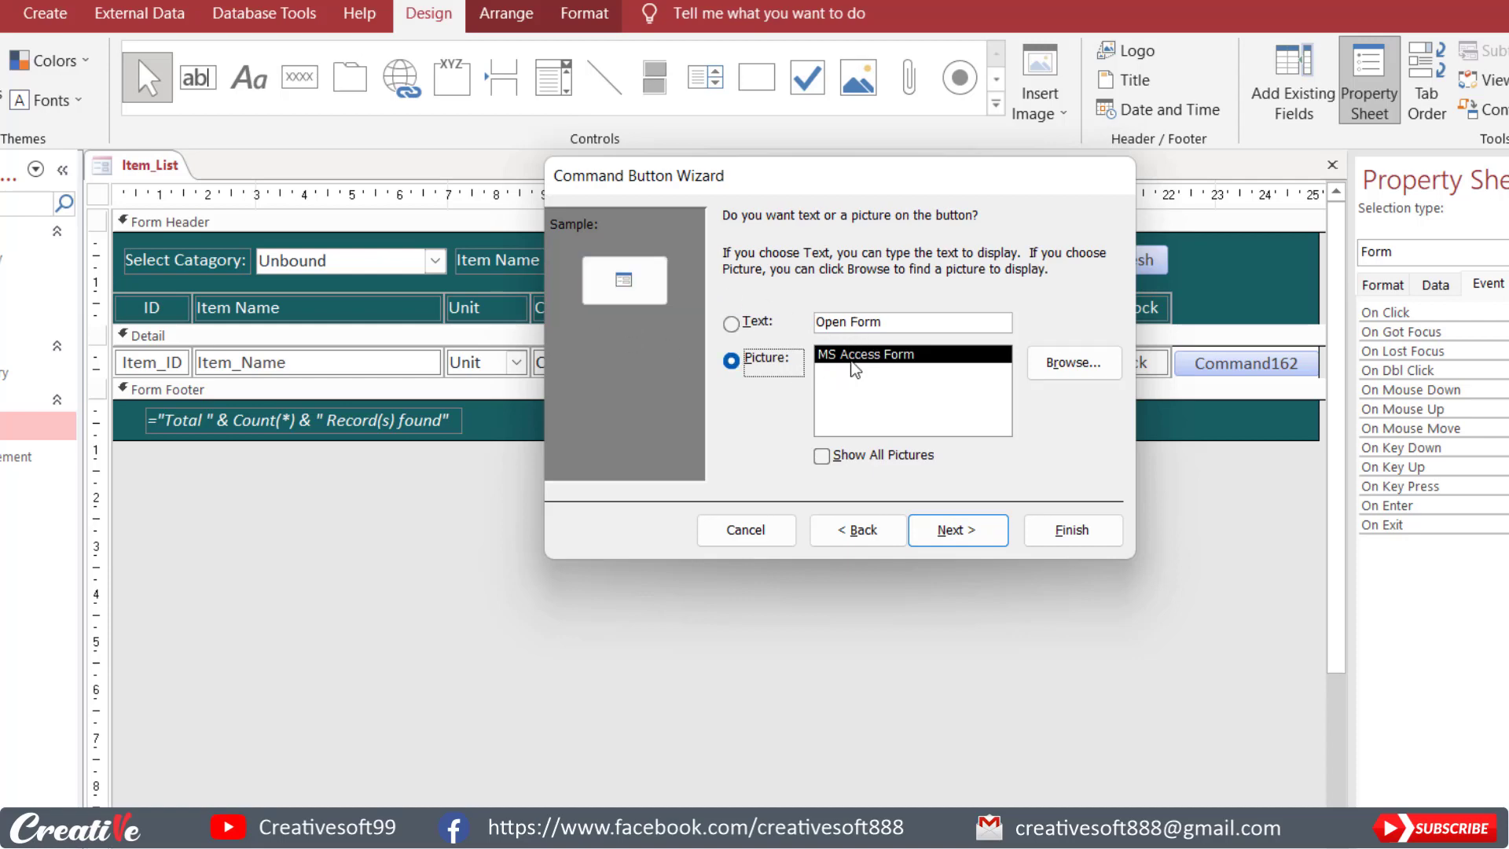
List all available button pictures and choose Magnifying Glass (Search) for the command button.
left_click(821, 456)
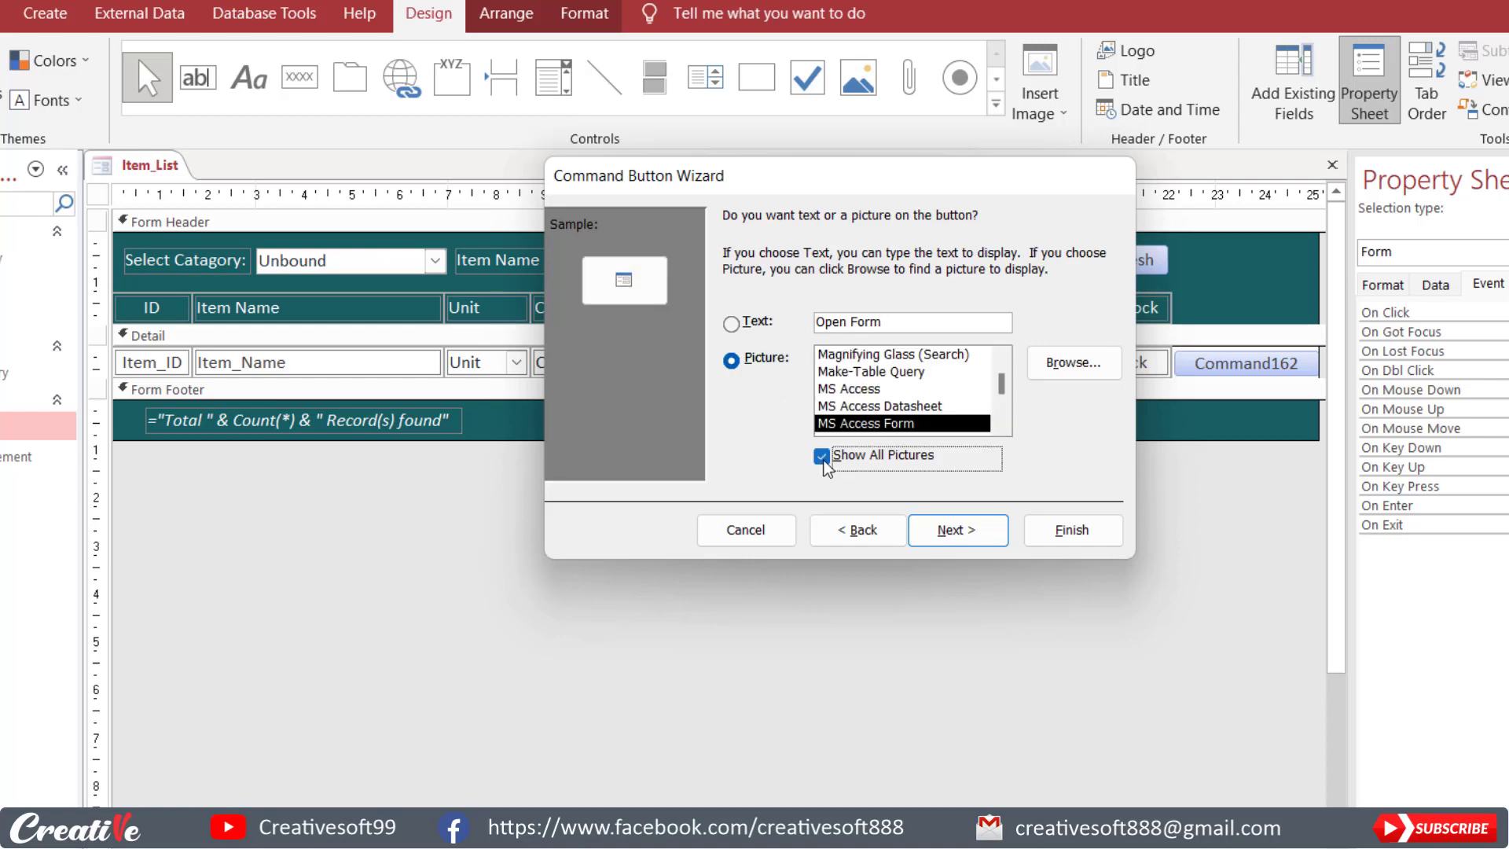
left_click(863, 408)
left_click(866, 389)
left_click(865, 372)
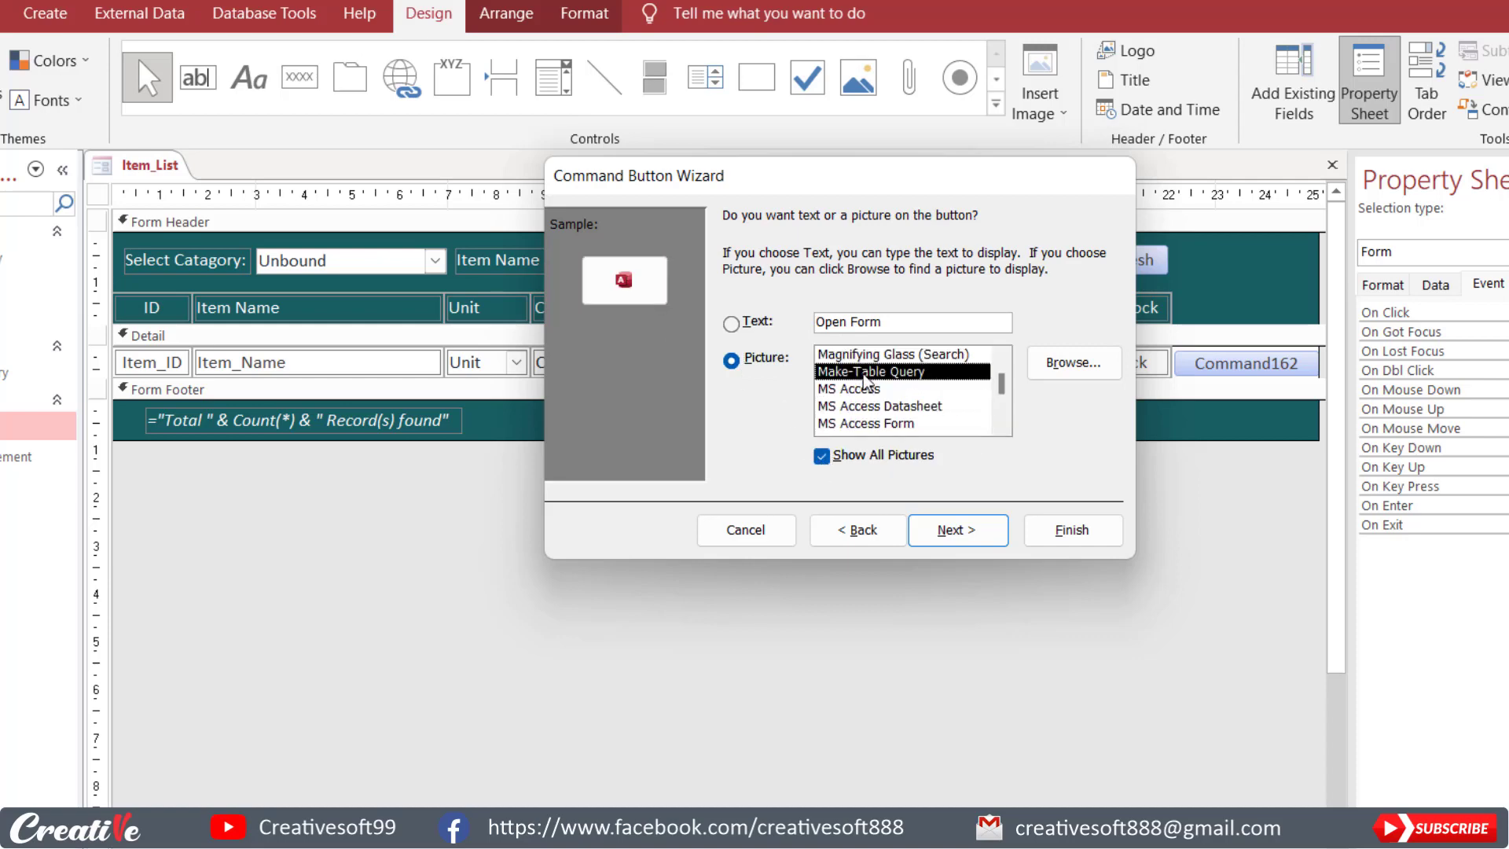
left_click(865, 355)
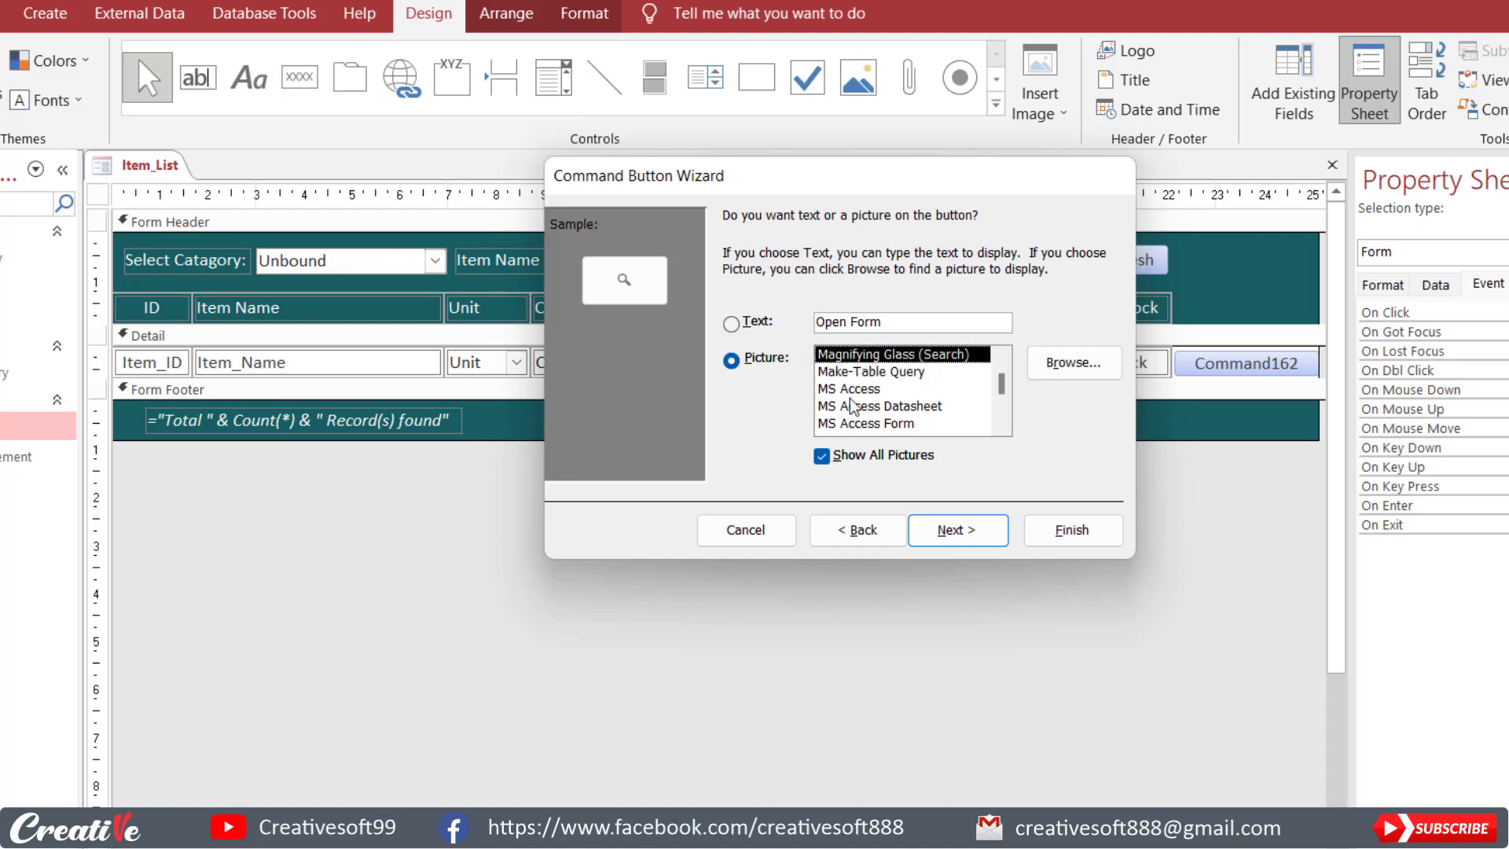
left_click(975, 530)
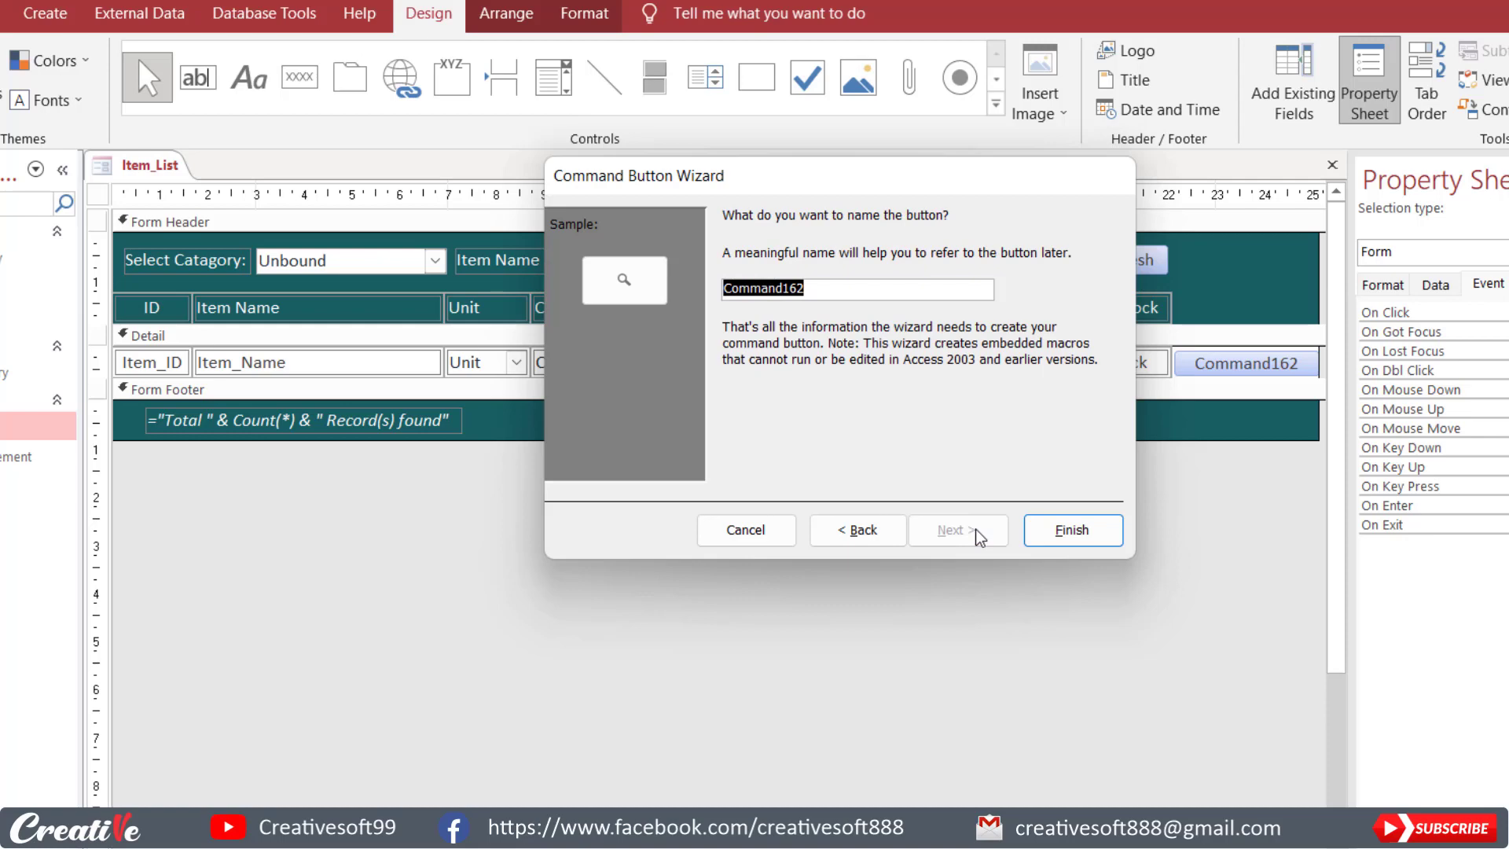
Name the command button CmdOpemItem and finish creating it.
type("Cmd")
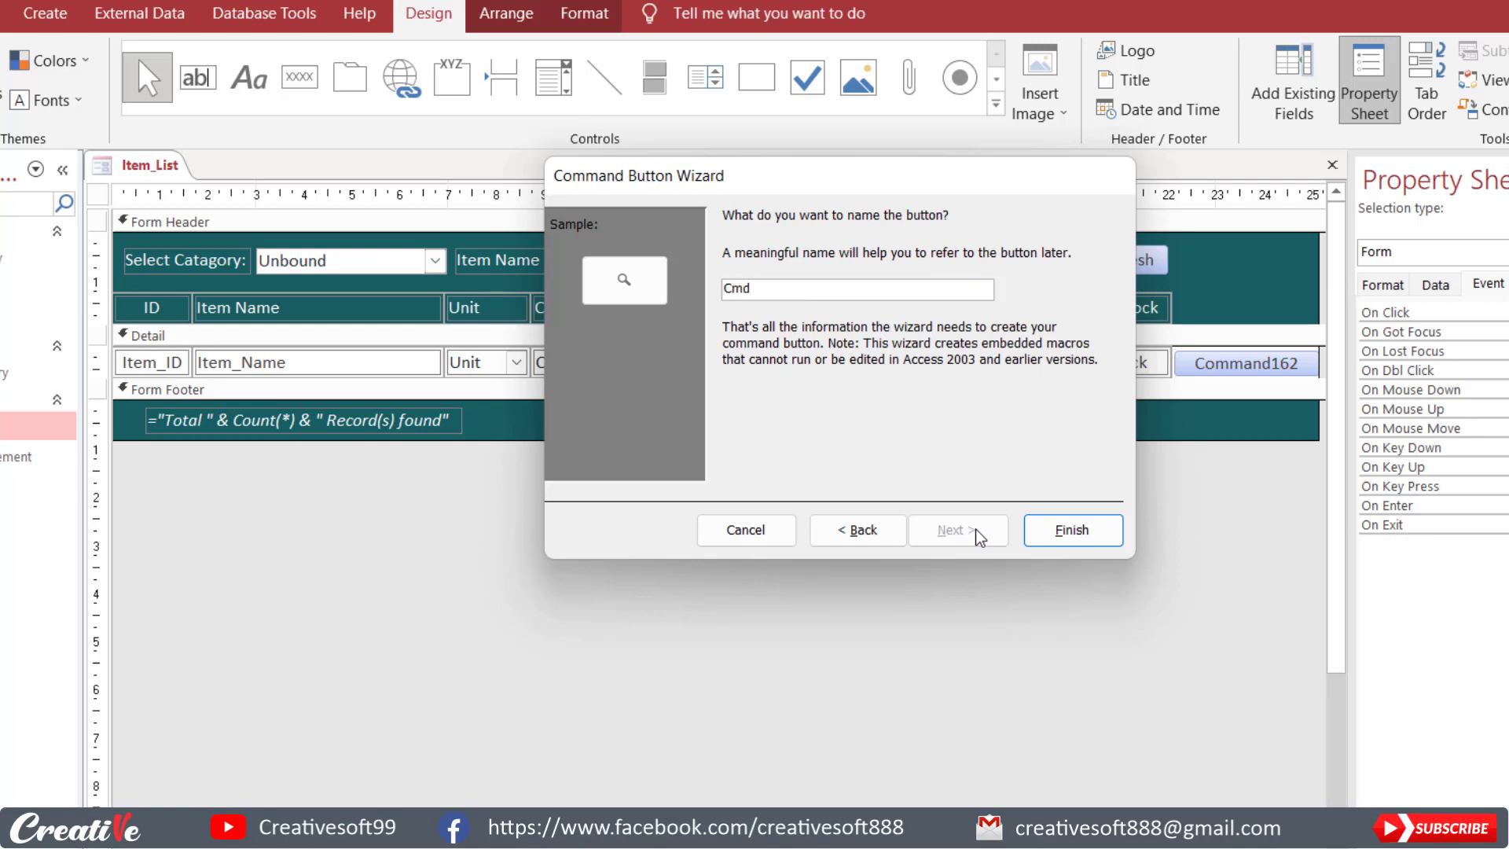
type("OpemItem")
left_click(1077, 529)
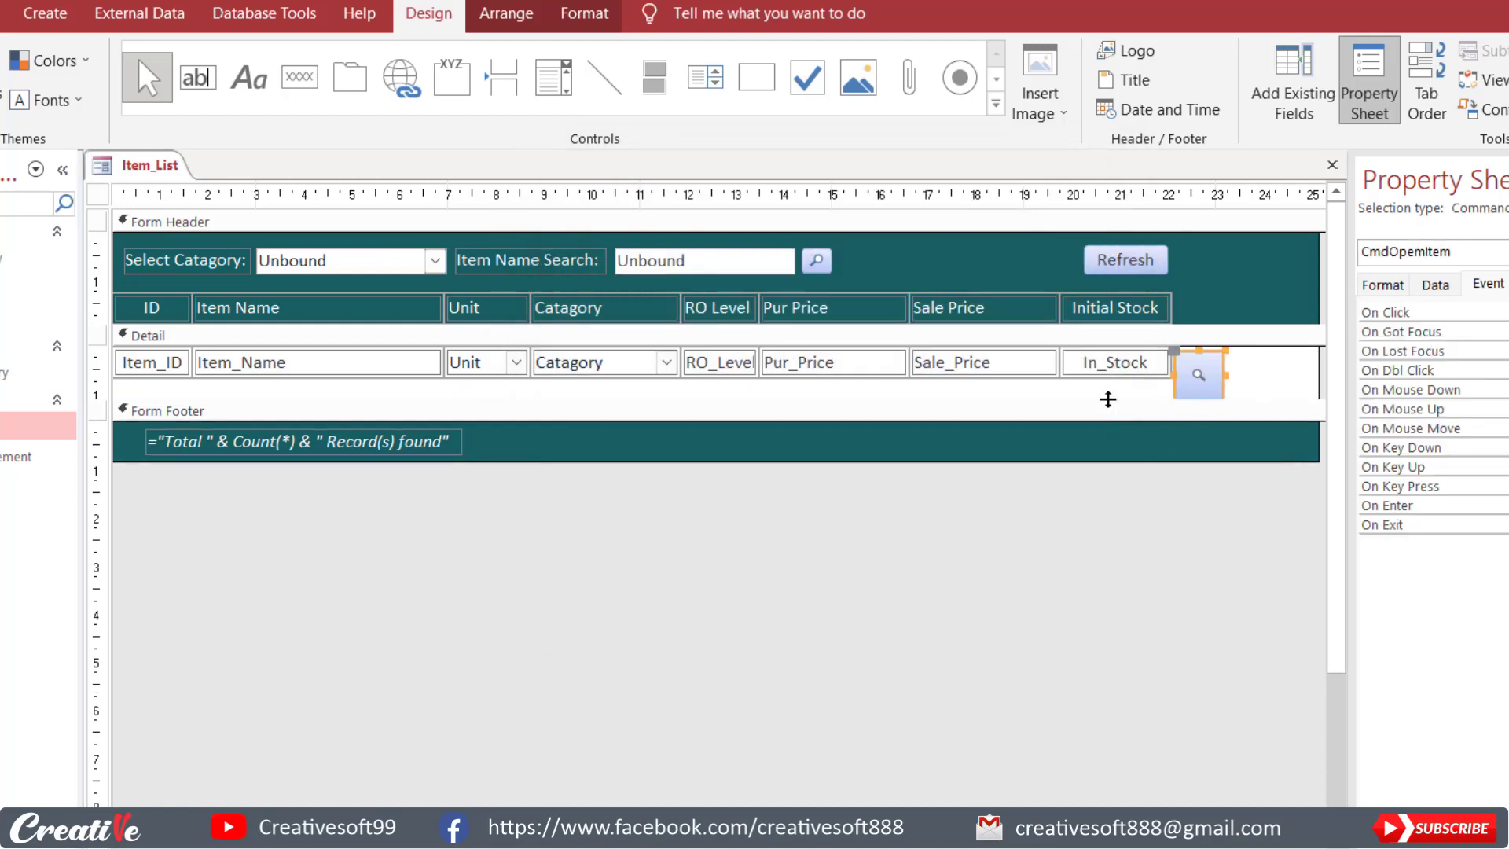
Shorten the CmdOpemItem button to about the field row's height and align its top with the In_Stock field.
left_click_drag(1108, 401, 1108, 425)
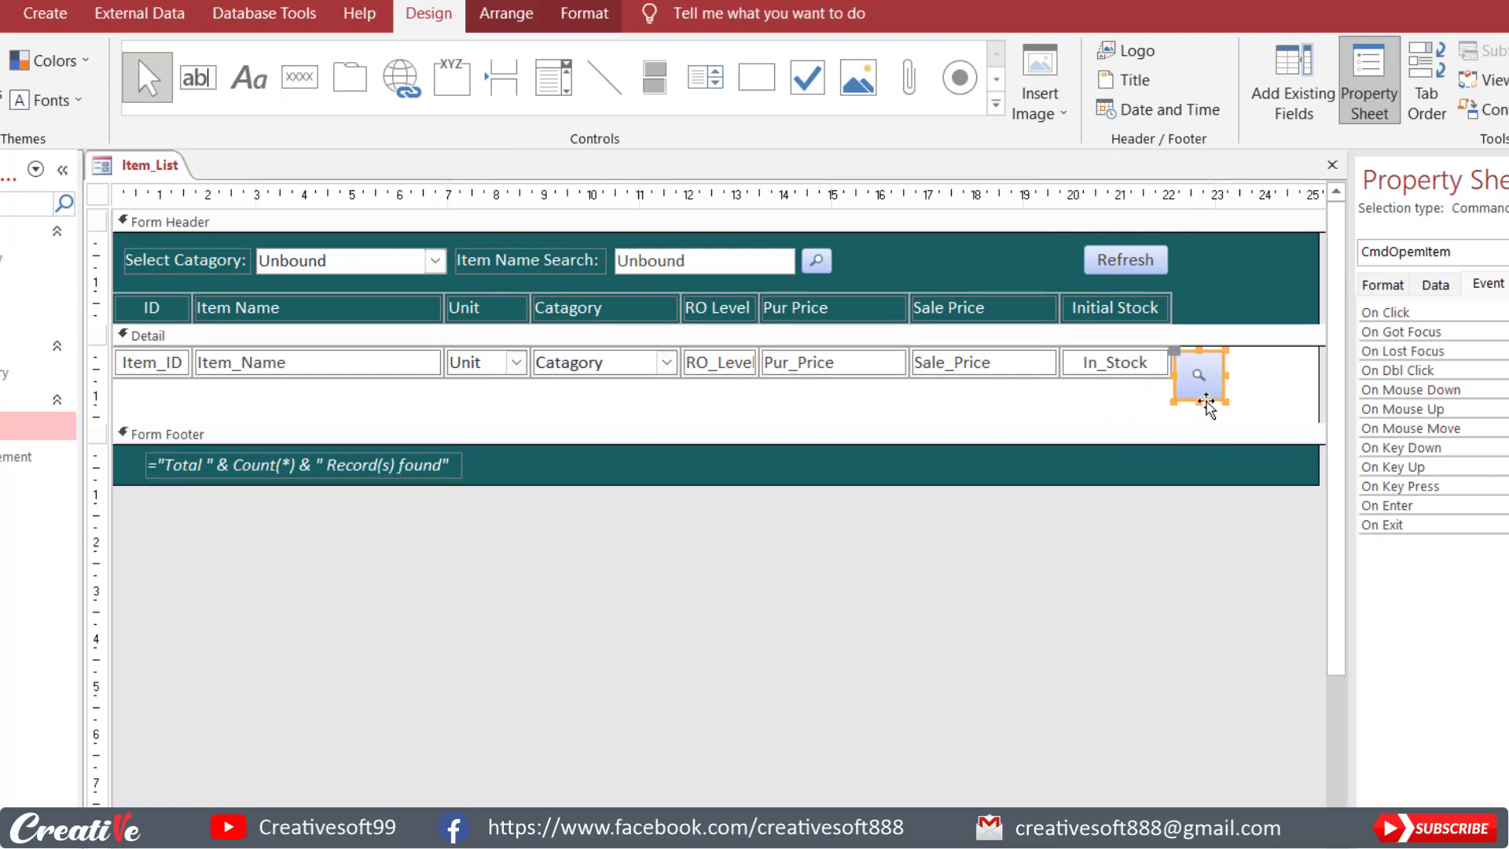
left_click_drag(1201, 403, 1199, 379)
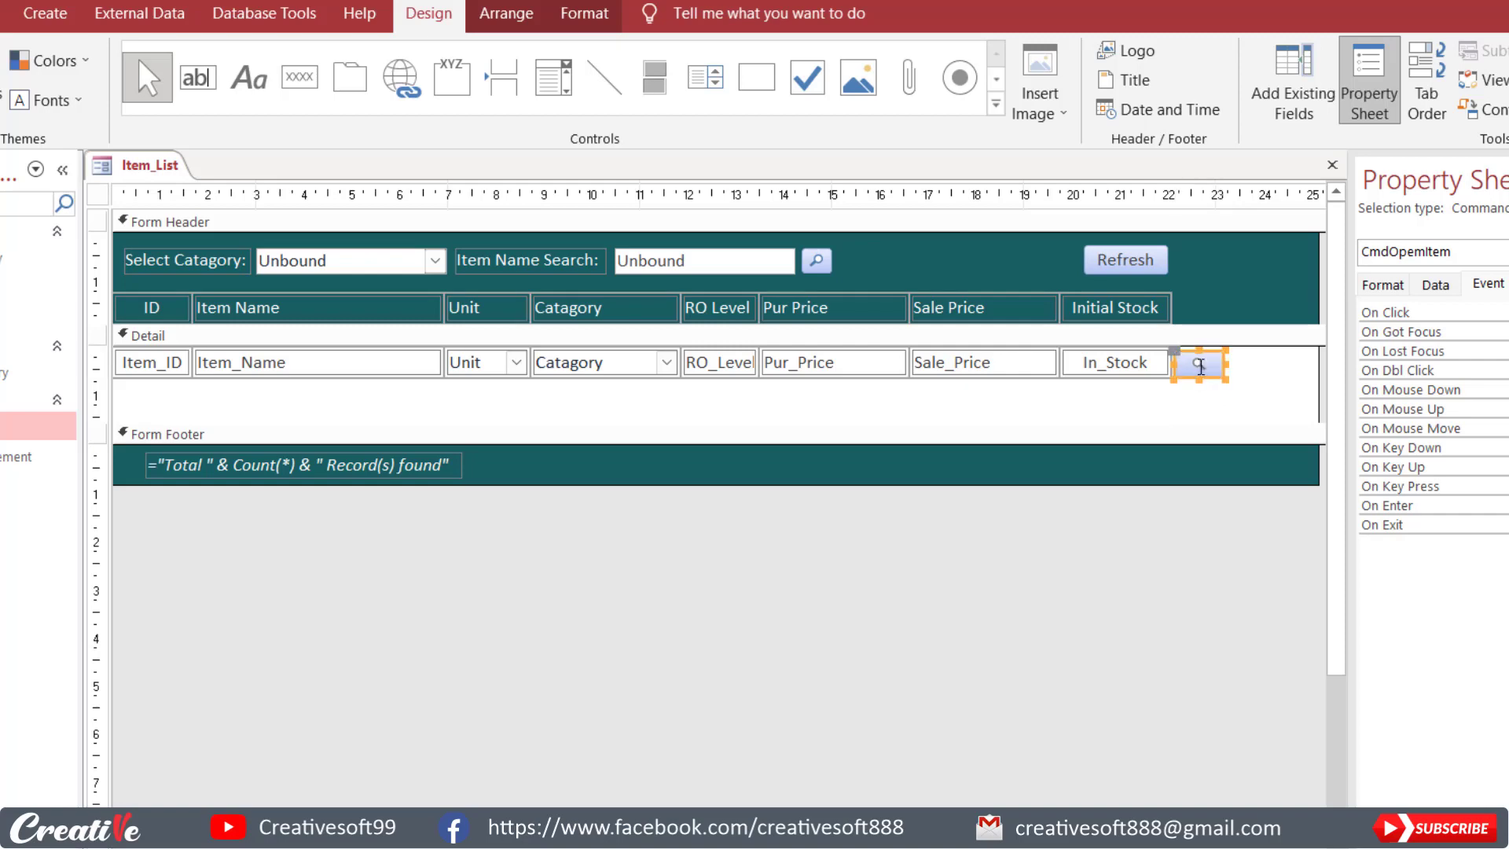
left_click(1108, 363, "shift")
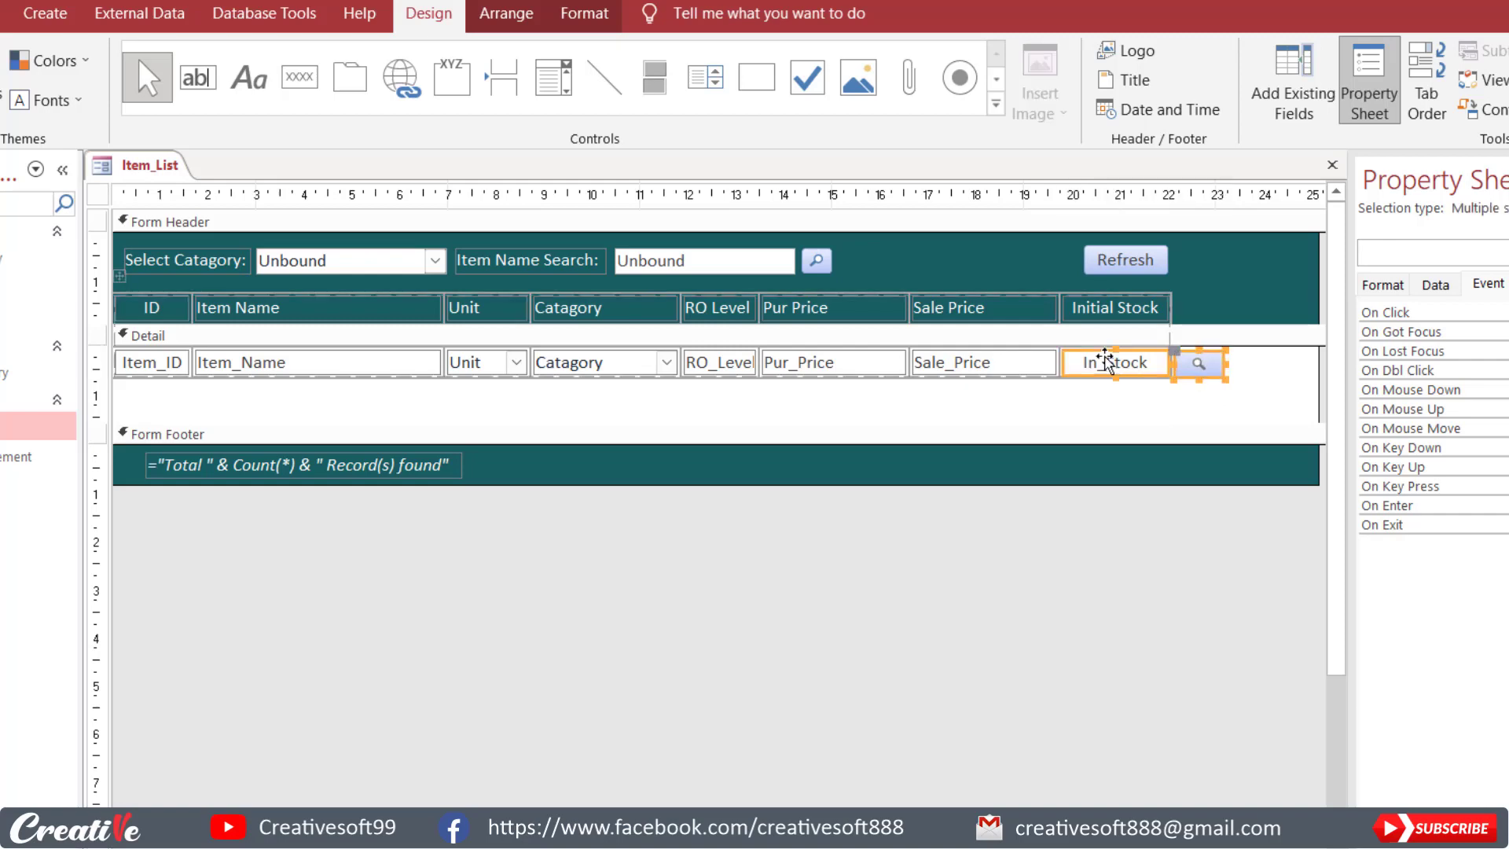
left_click(530, 12)
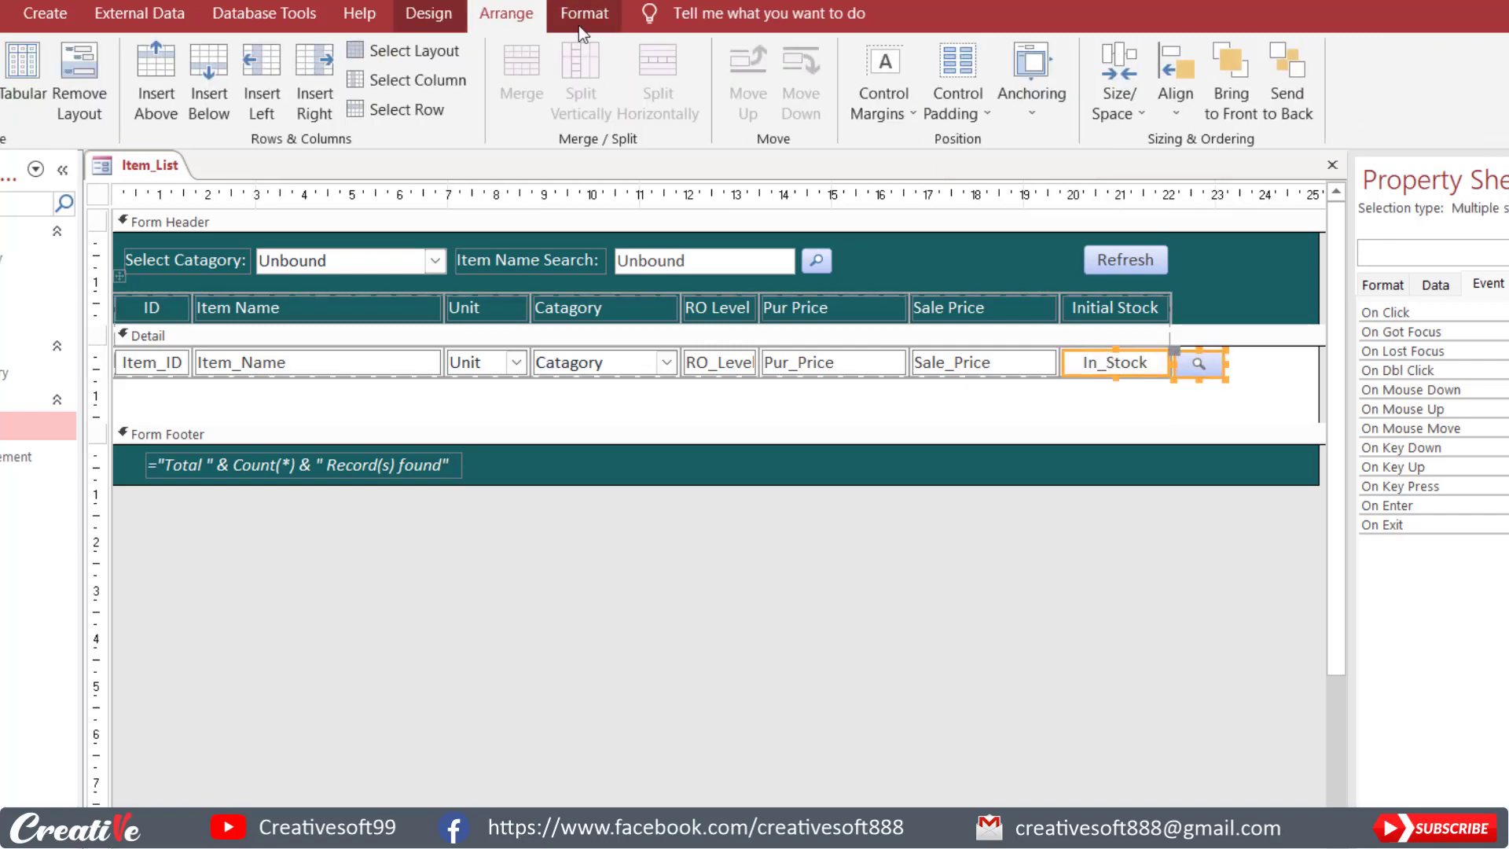
left_click(1169, 98)
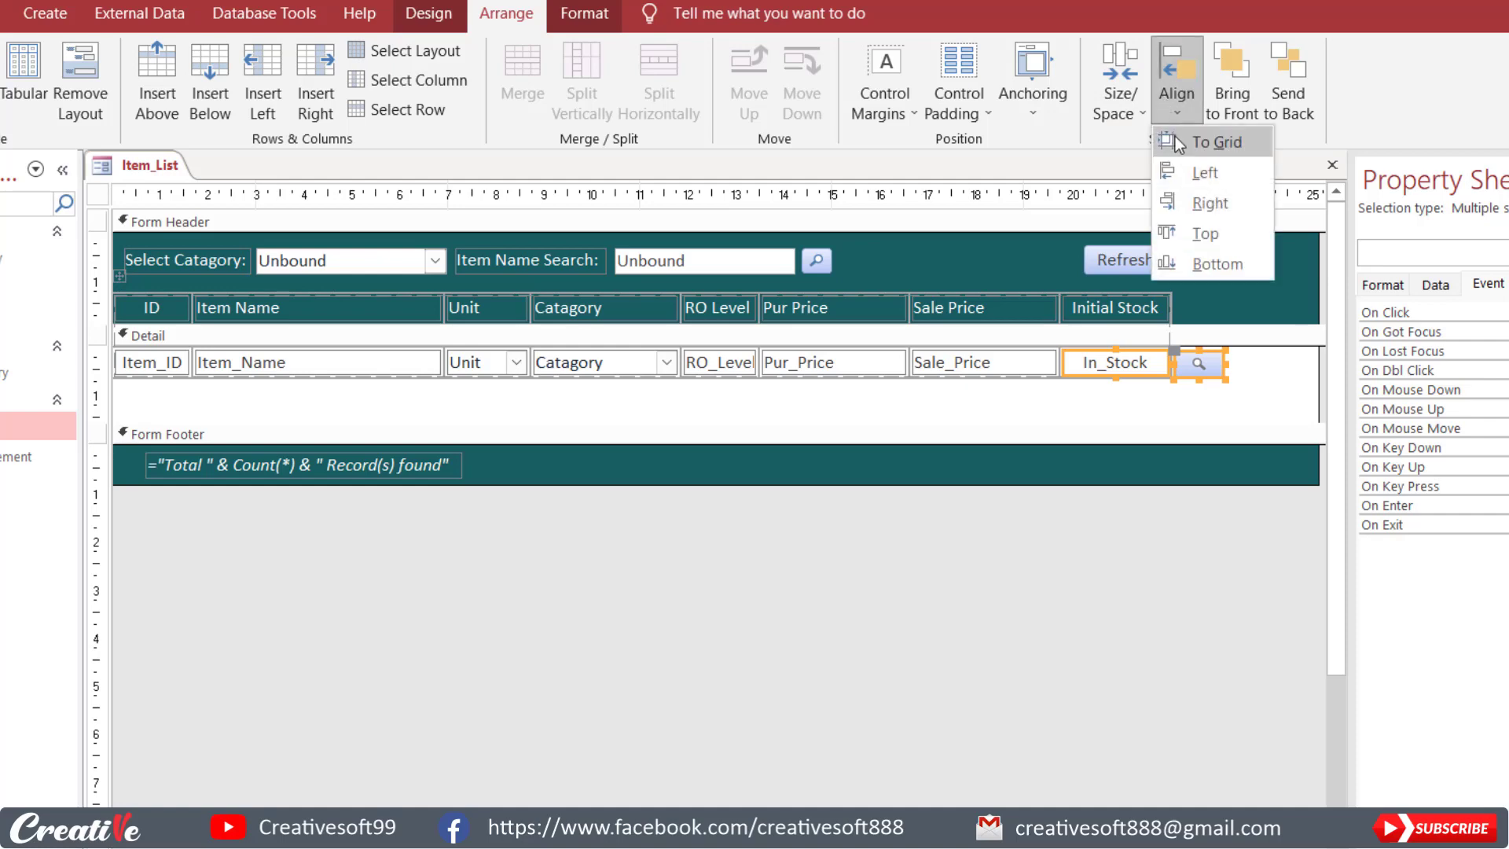
left_click(1186, 232)
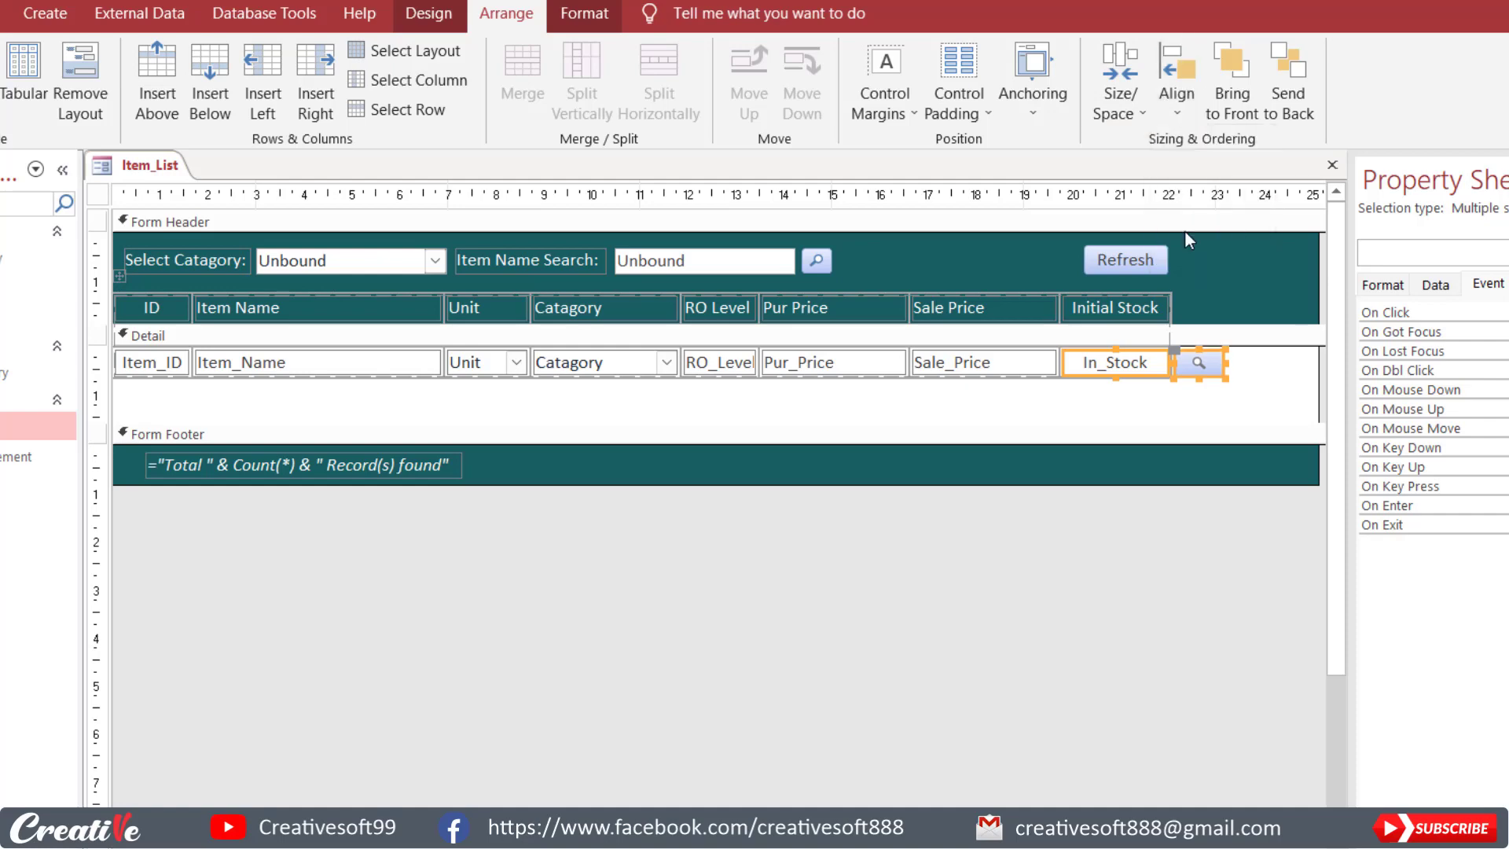
Narrow the CmdOpemItem button and trim the form's width and Detail section's height to fit closely around the controls.
left_click(1247, 368)
left_click(1203, 363)
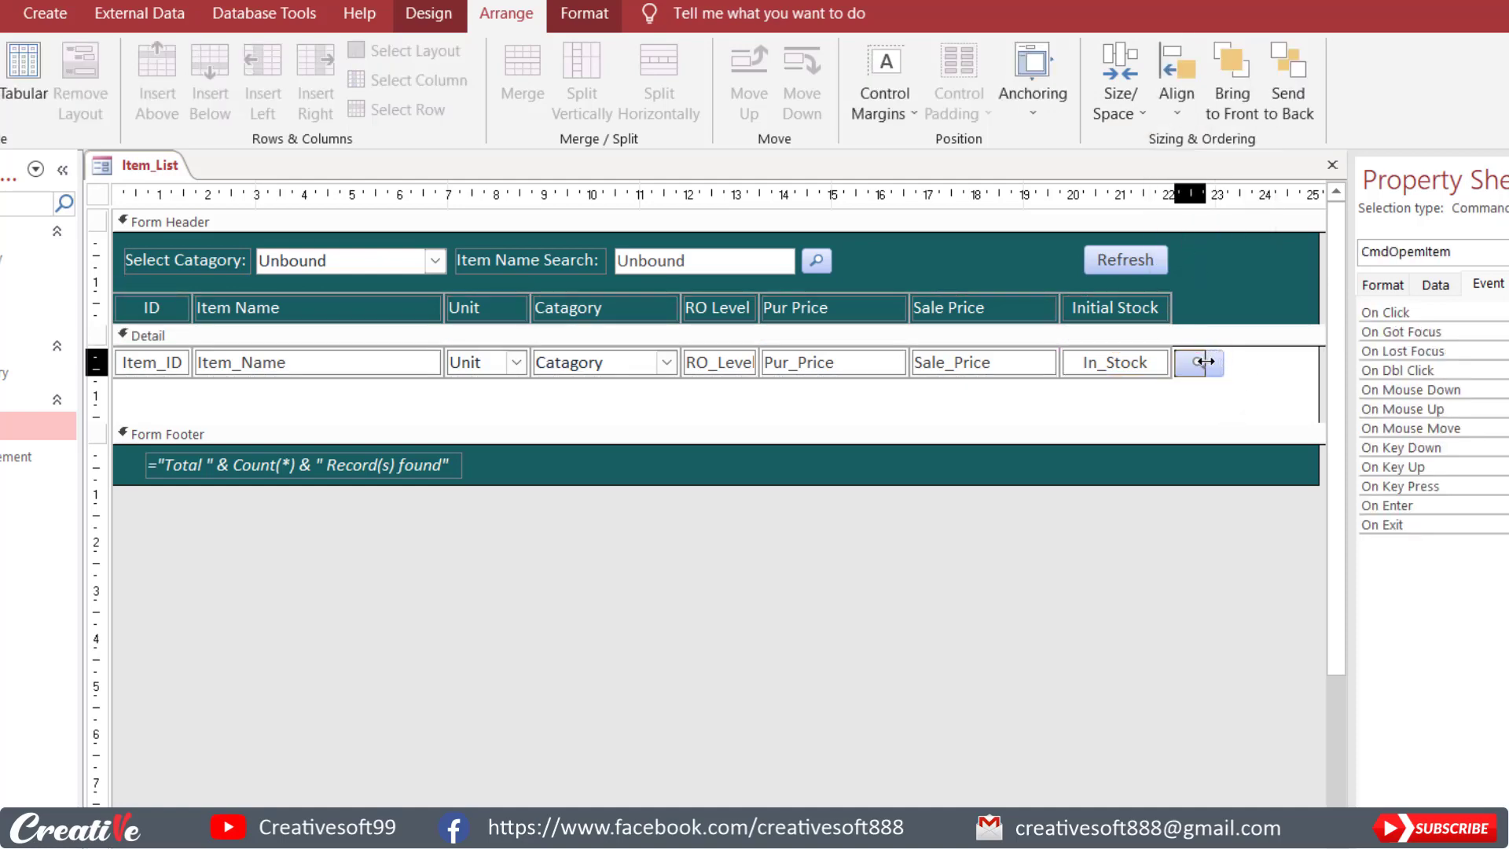
left_click(1231, 366)
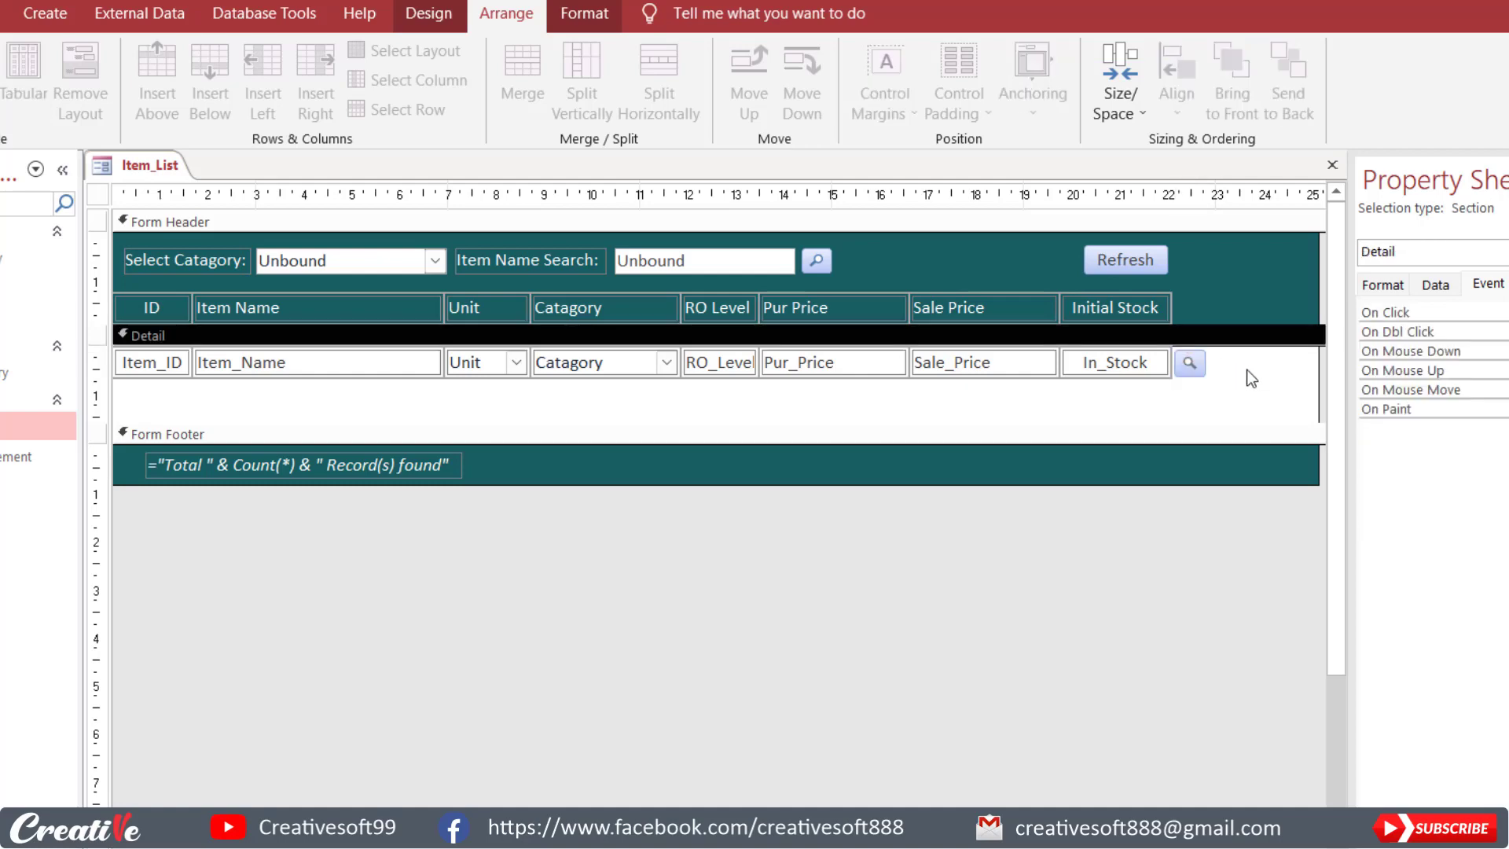
left_click_drag(1320, 375, 1212, 374)
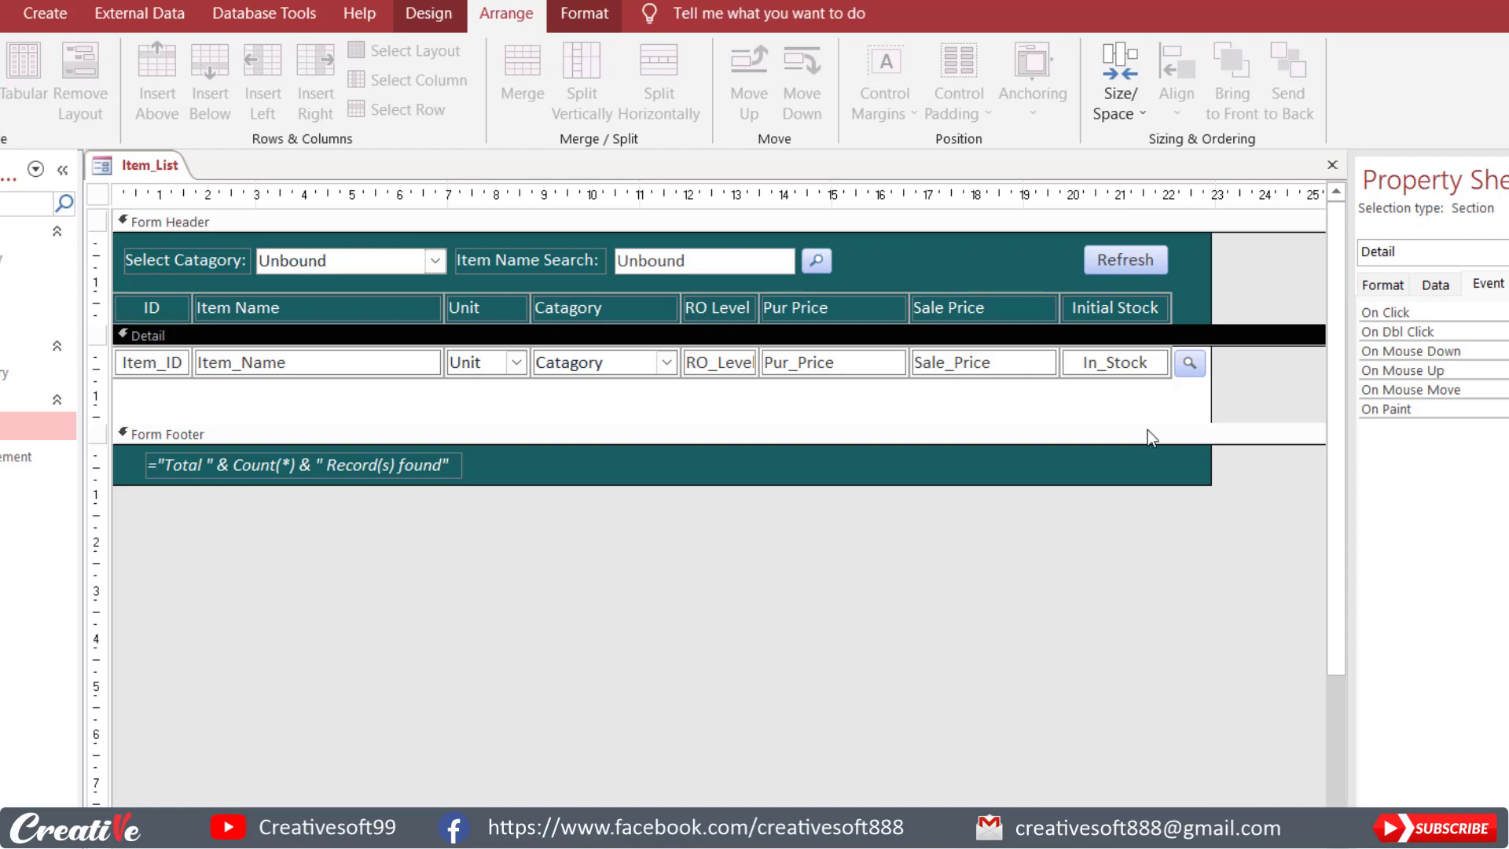
left_click_drag(1147, 424, 1148, 378)
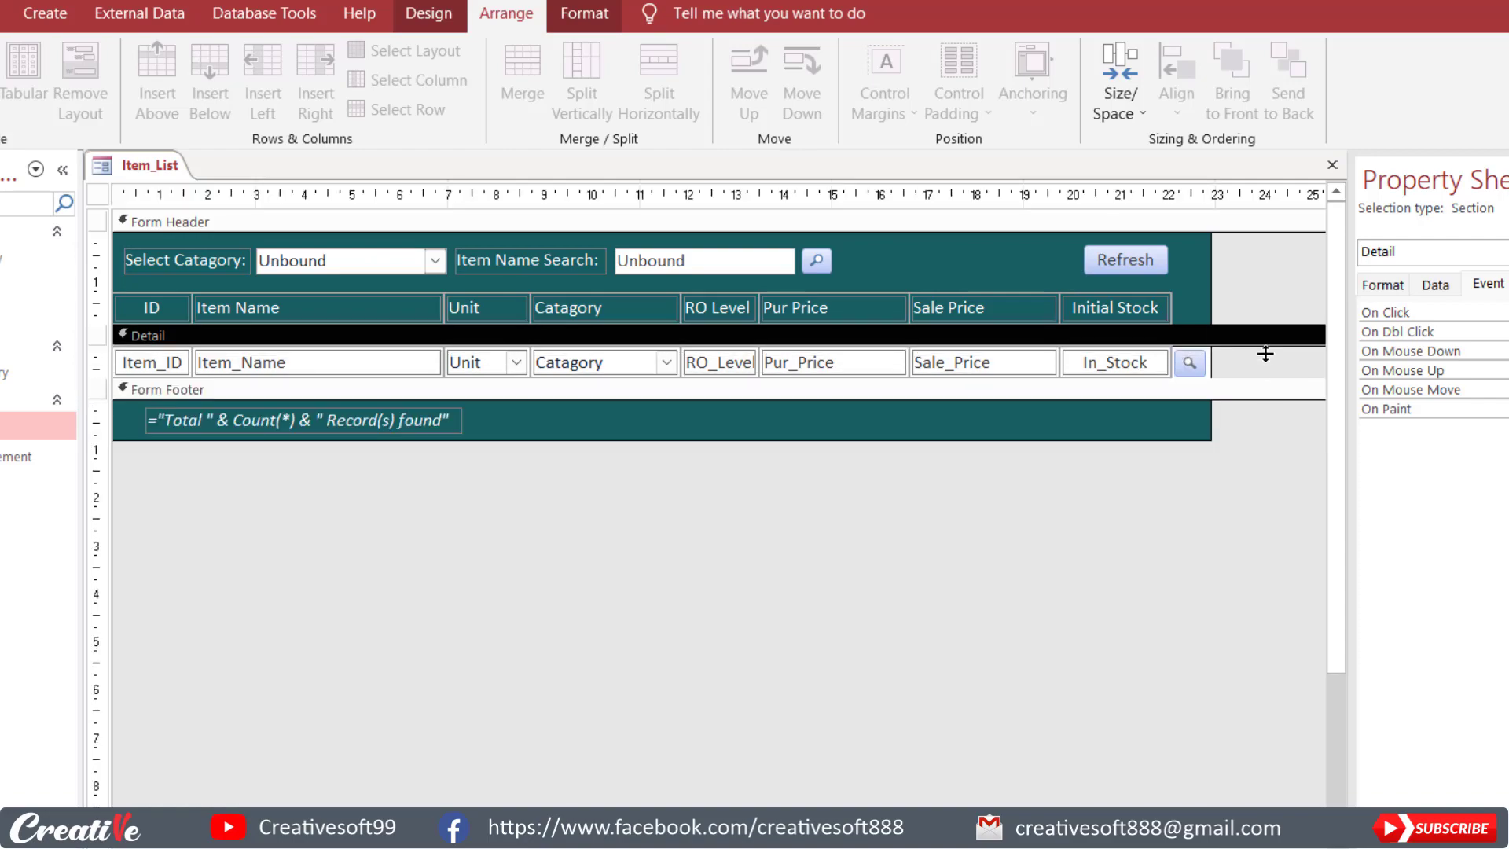
Show the Item_List form in Form view and open the Dalda Oil 5 KG Tin record from its row's magnifying-glass button.
left_click(428, 13)
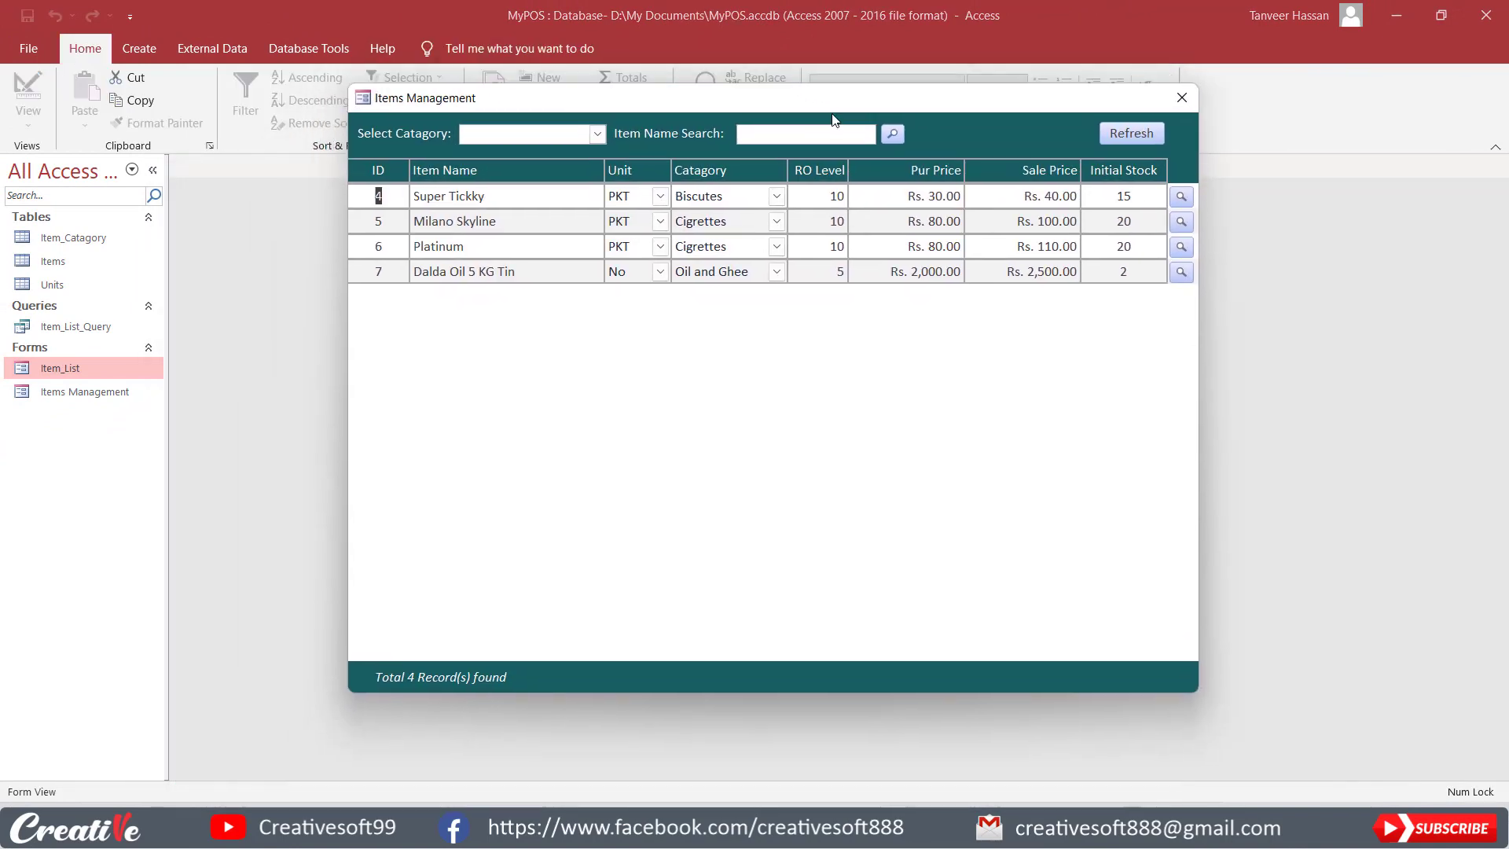
left_click_drag(836, 120, 826, 127)
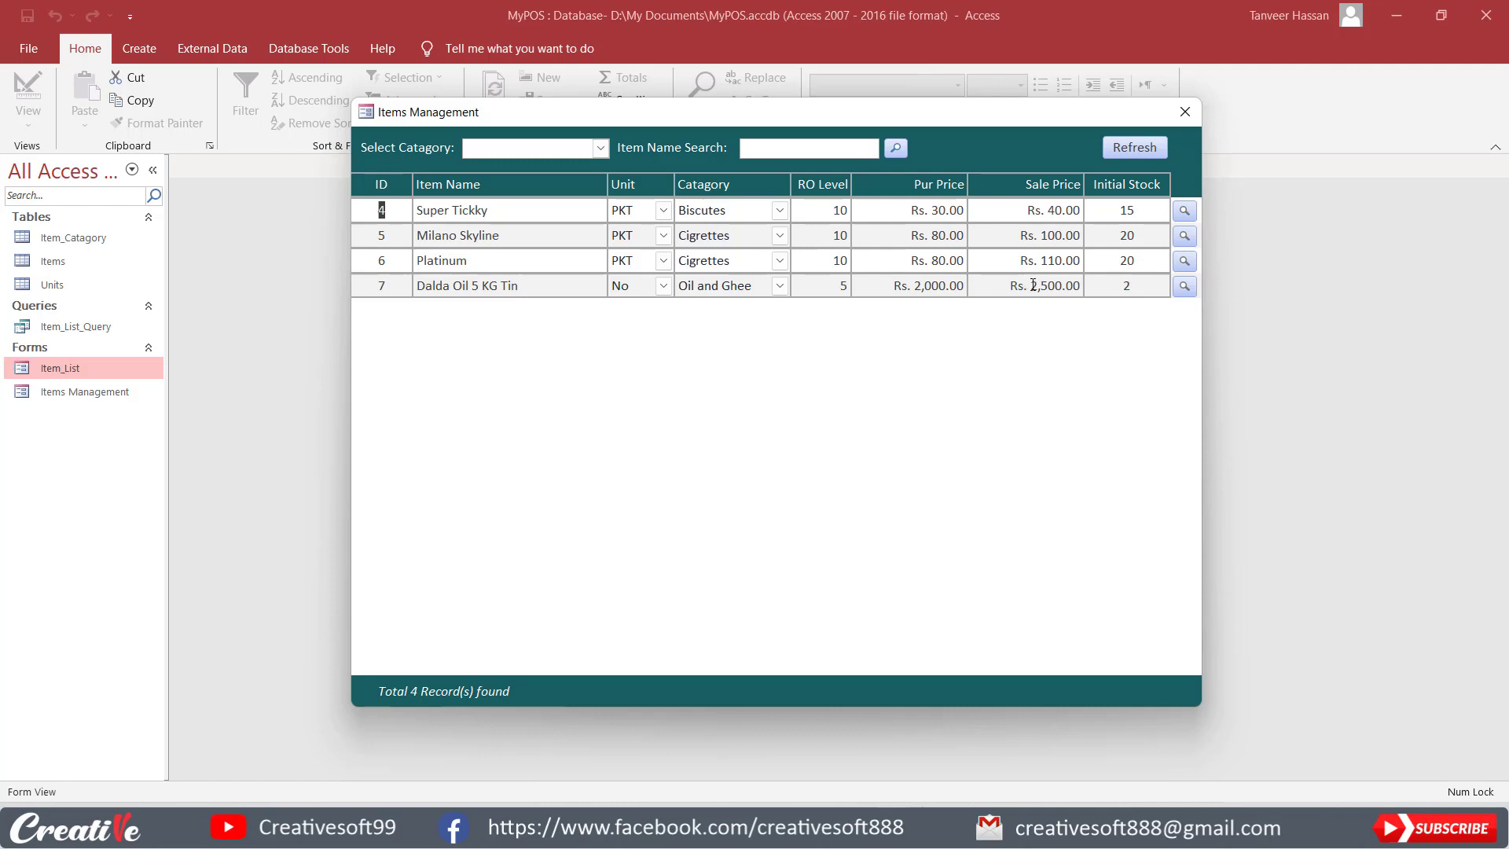
left_click(1185, 286)
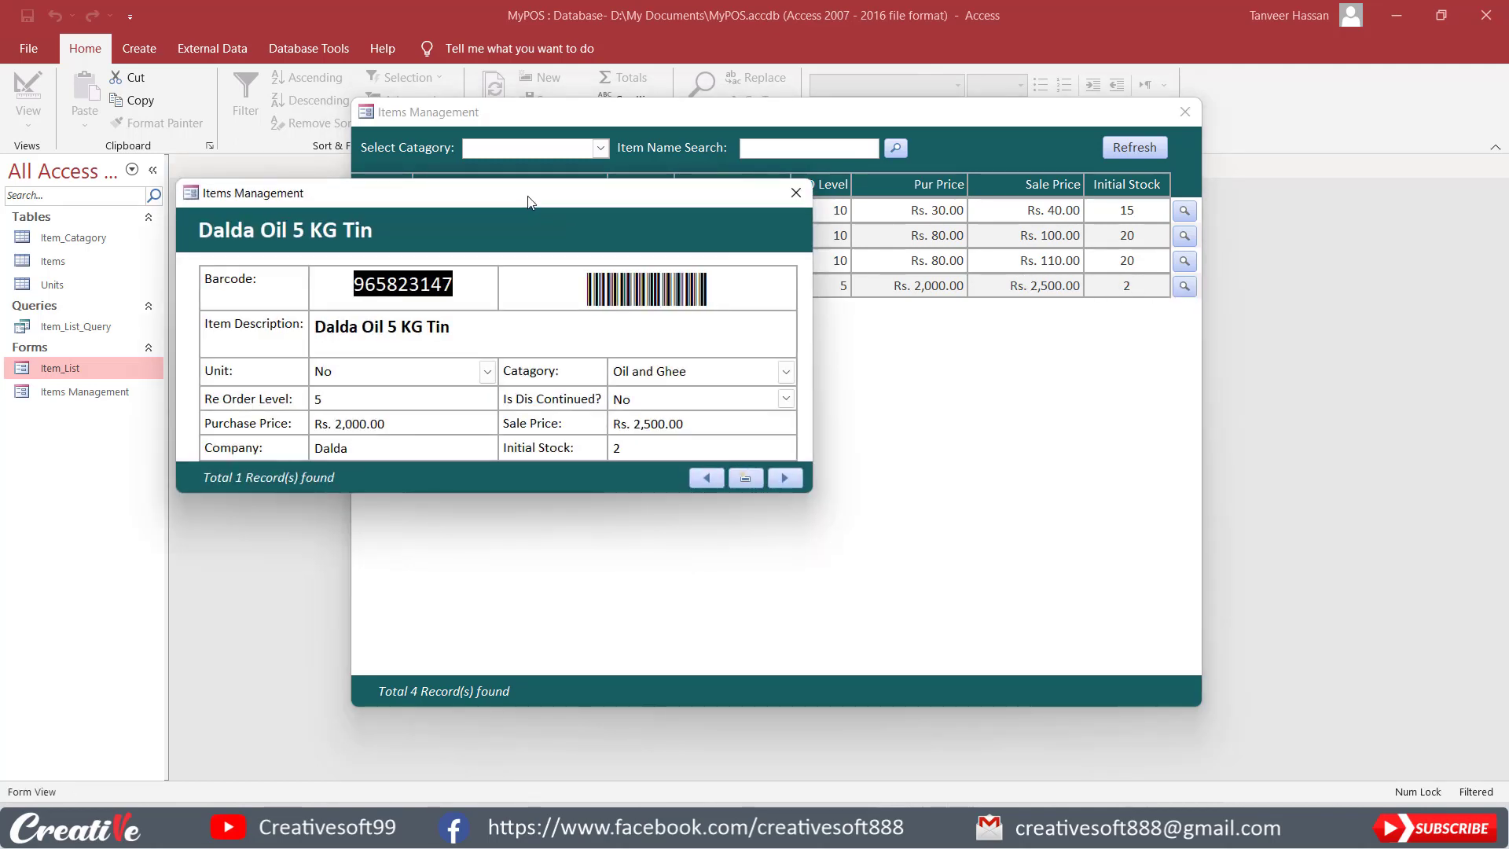
left_click_drag(528, 202, 677, 186)
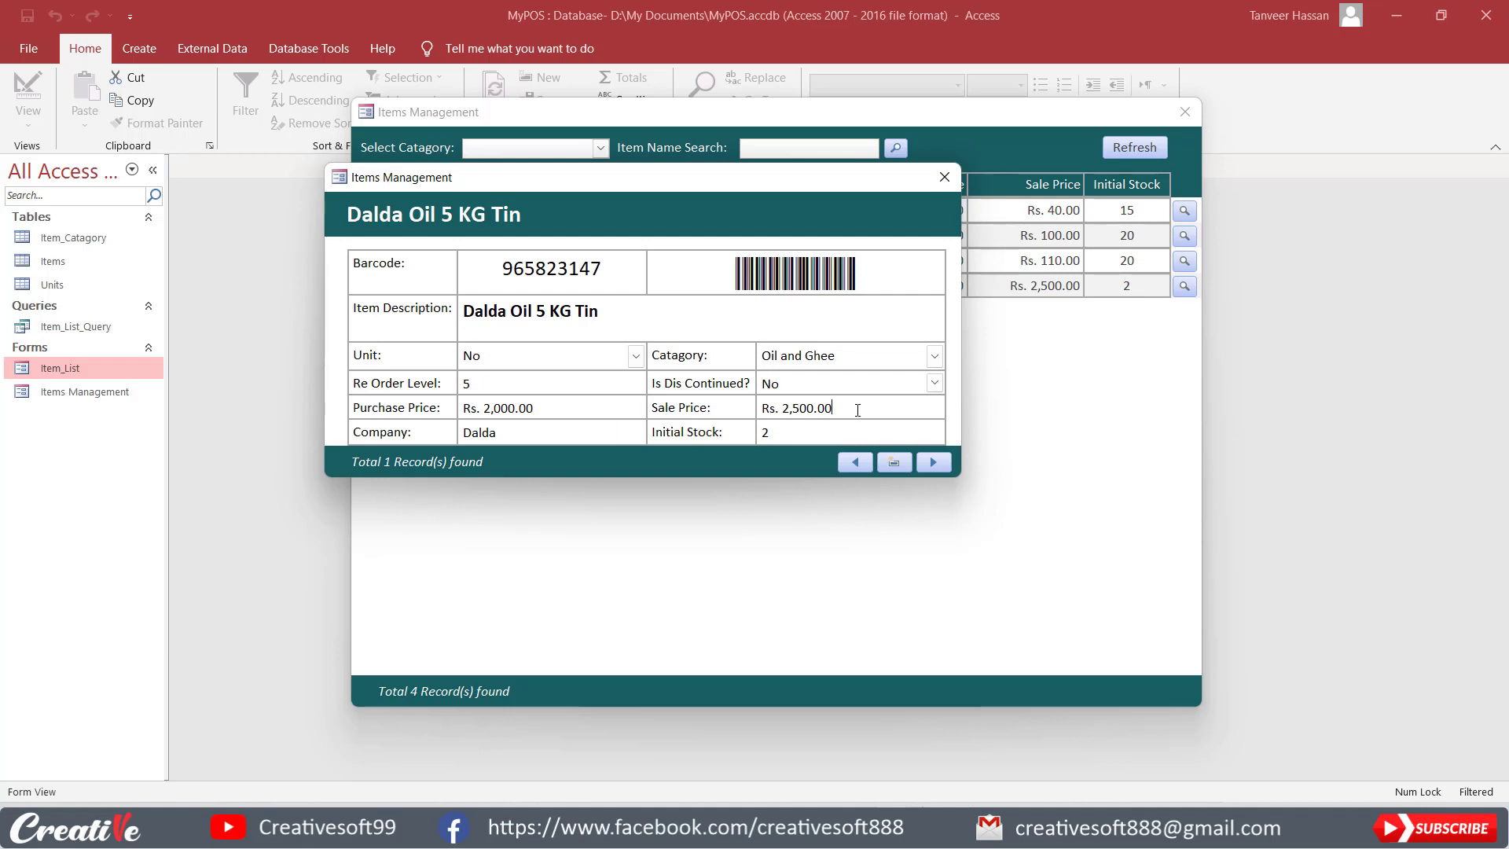
Set the sale price of Dalda Oil 5 KG Tin to Rs. 2,200.00 and close its record form.
key("BackSpace")
key("BackSpace")
key("BackSpace")
key("BackSpace")
key("BackSpace")
type("200")
left_click(766, 432)
left_click(941, 178)
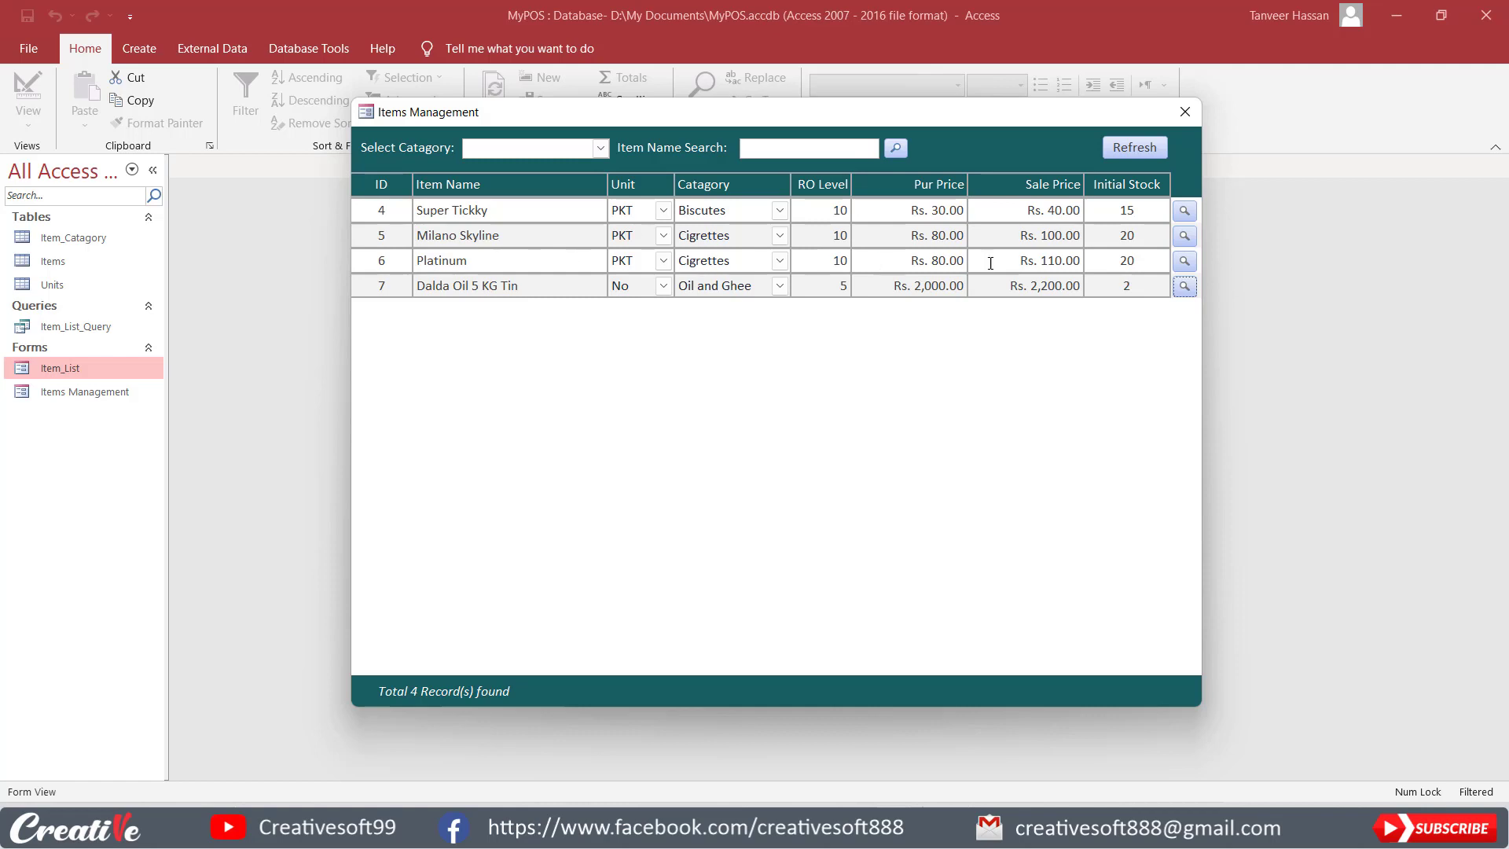
Open the Platinum record from the item list, set its sale price to 120, and close the record form.
left_click(1185, 260)
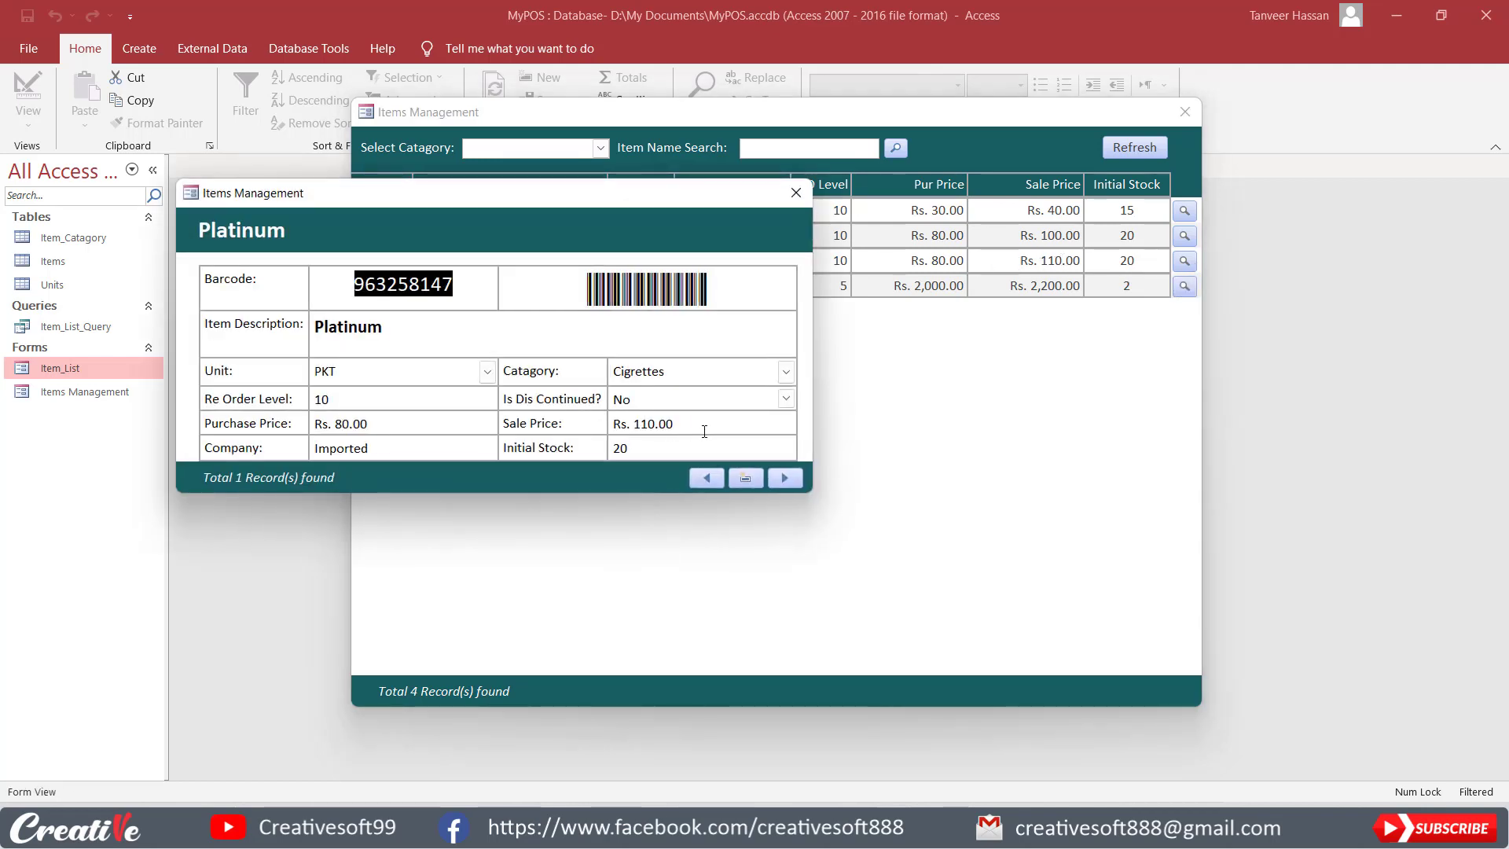
left_click_drag(702, 425, 575, 428)
type("120")
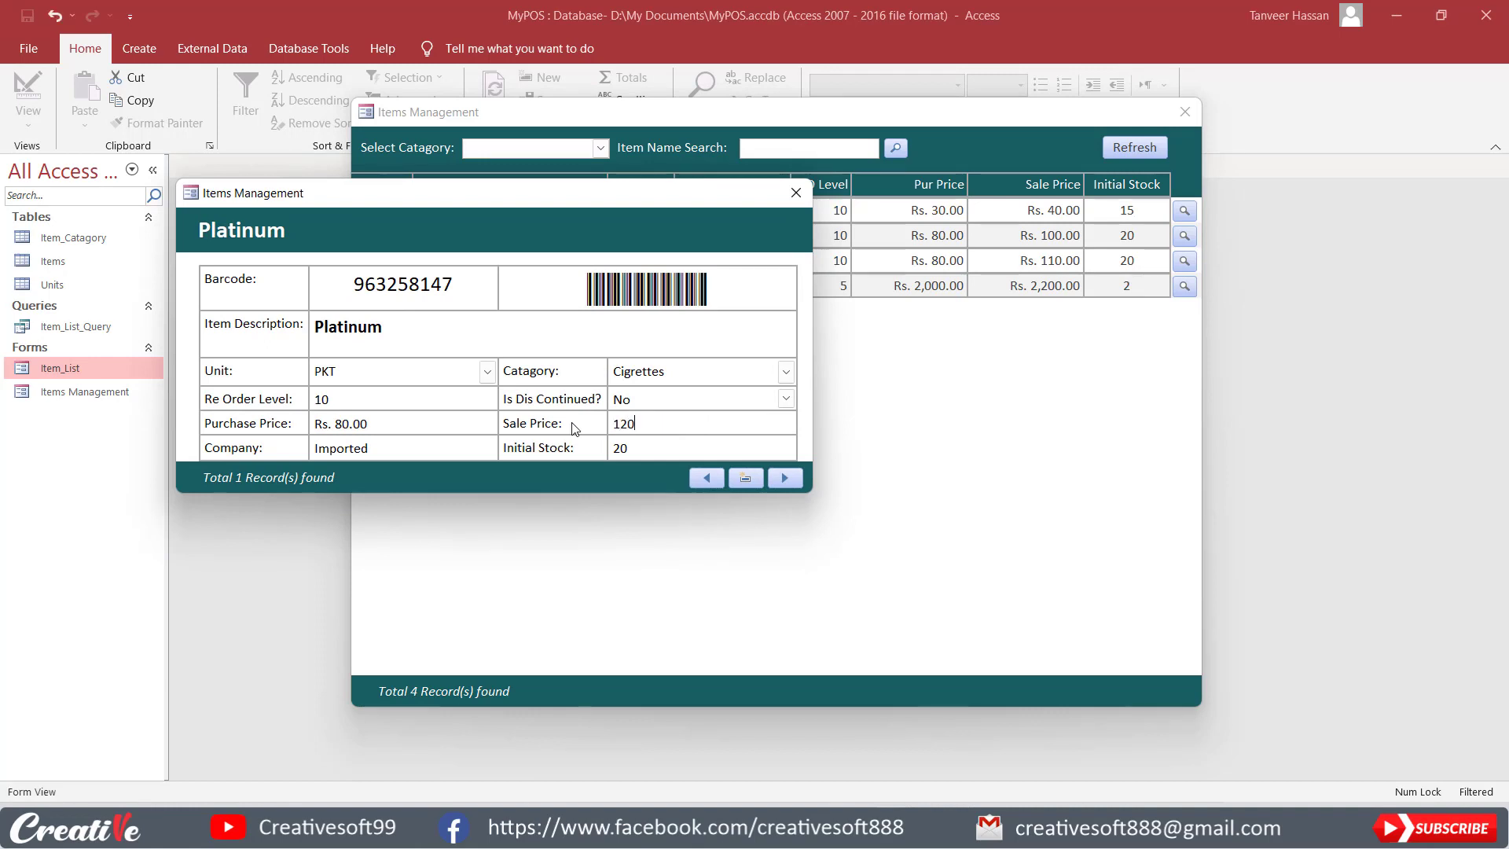
left_click(797, 192)
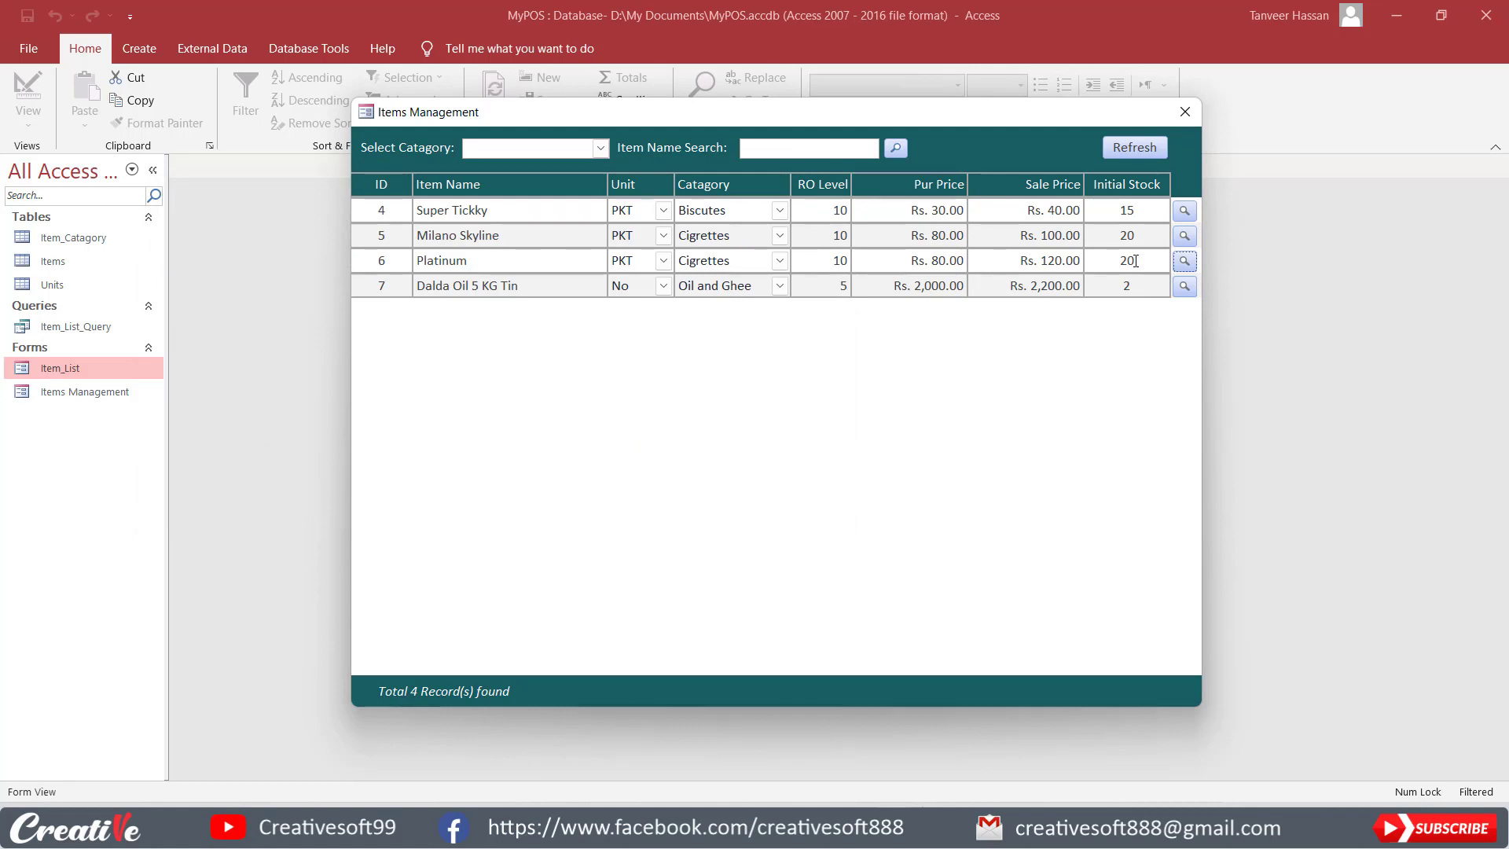
Open the Milano Skyline record from the item list and move its form over the middle of the list.
left_click(1184, 235)
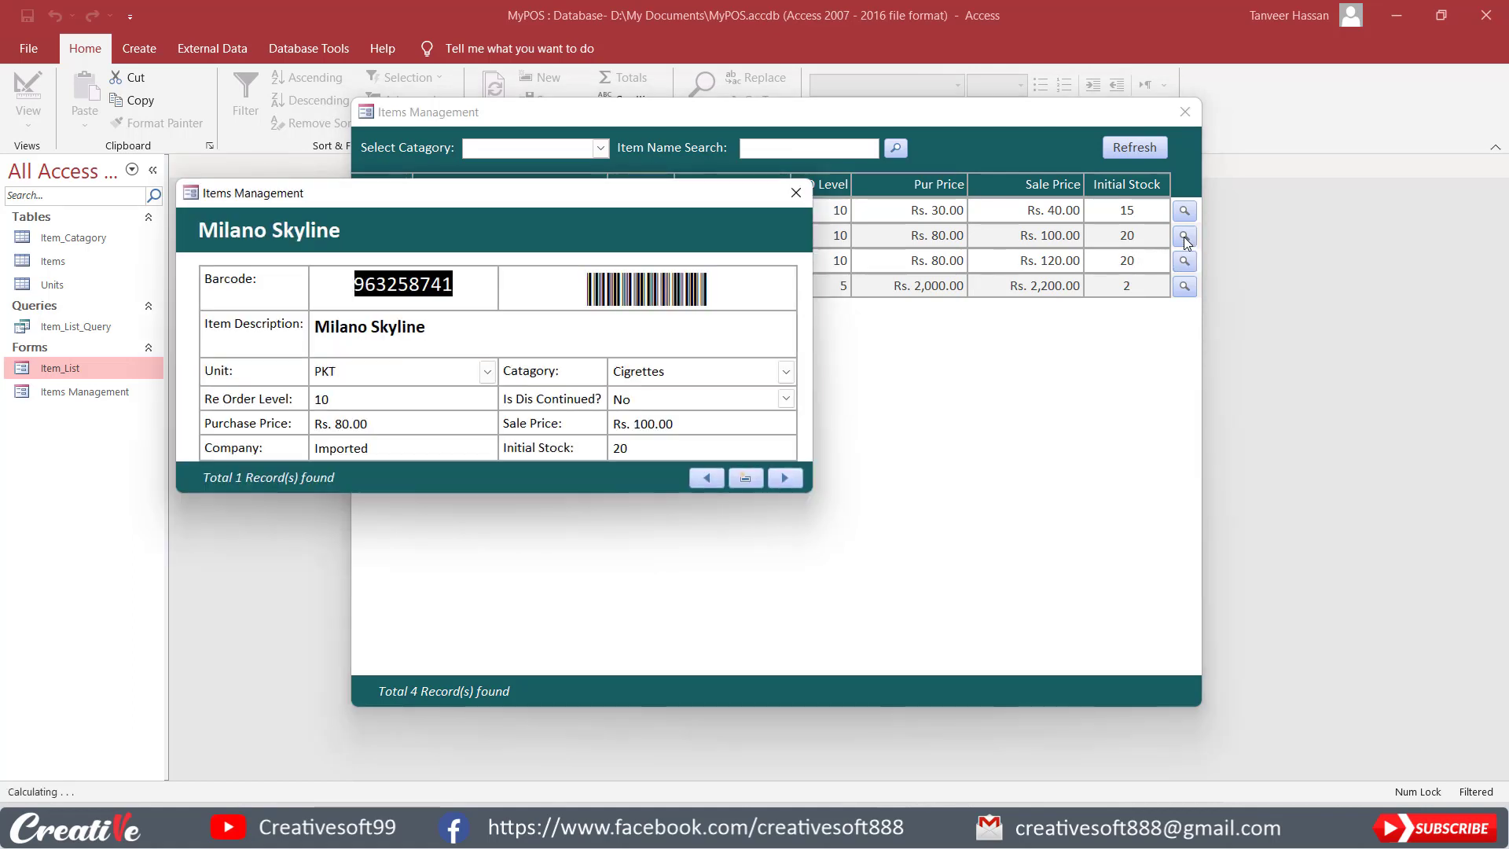
left_click_drag(507, 201, 799, 202)
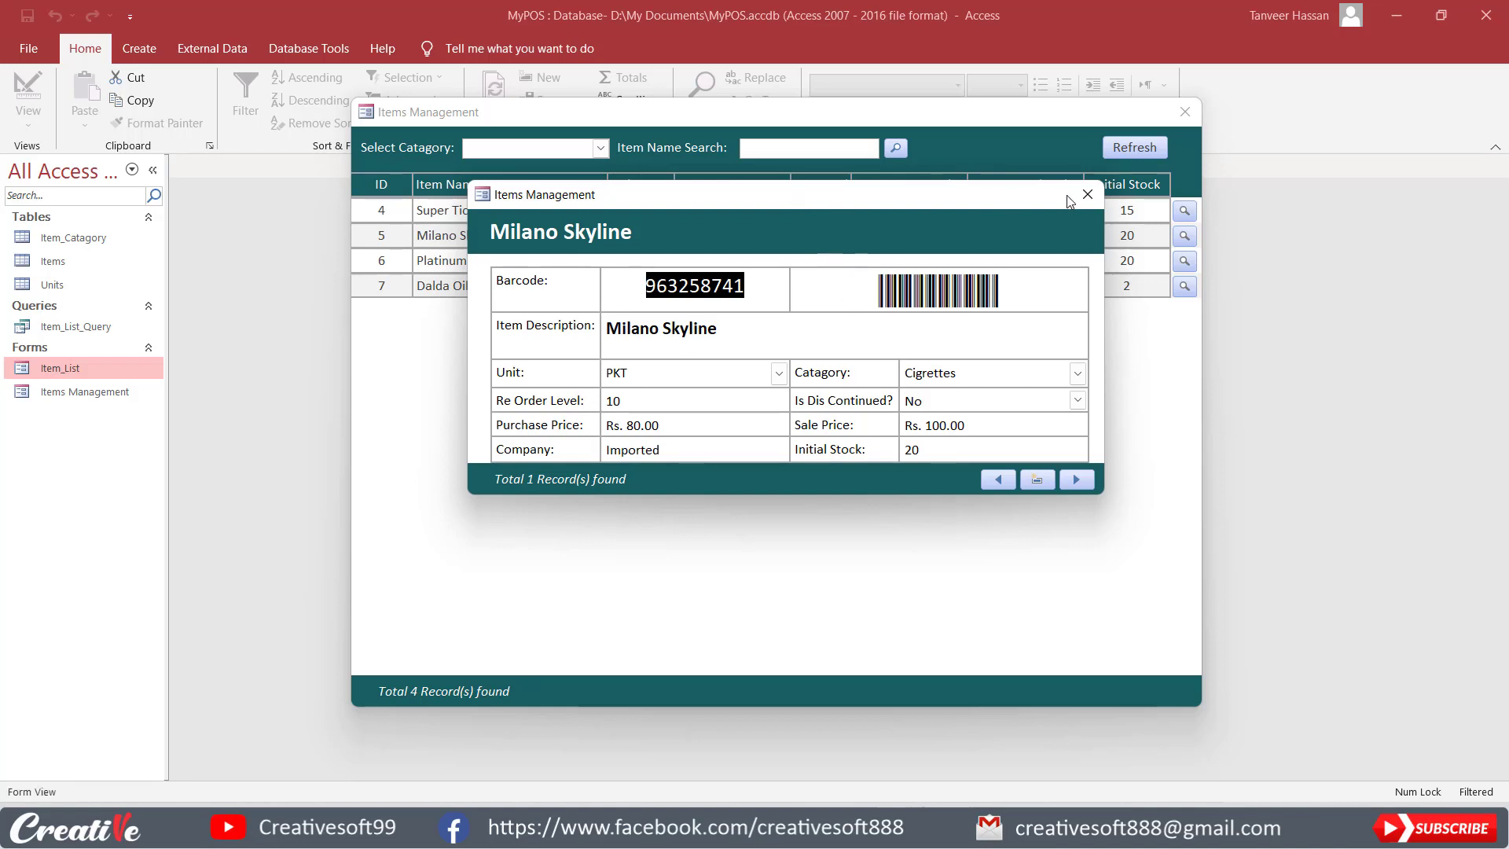
Close the Milano Skyline record and check the Super Tickky and Dalda Oil 5 KG Tin records from their row buttons, closing each form.
left_click(1087, 194)
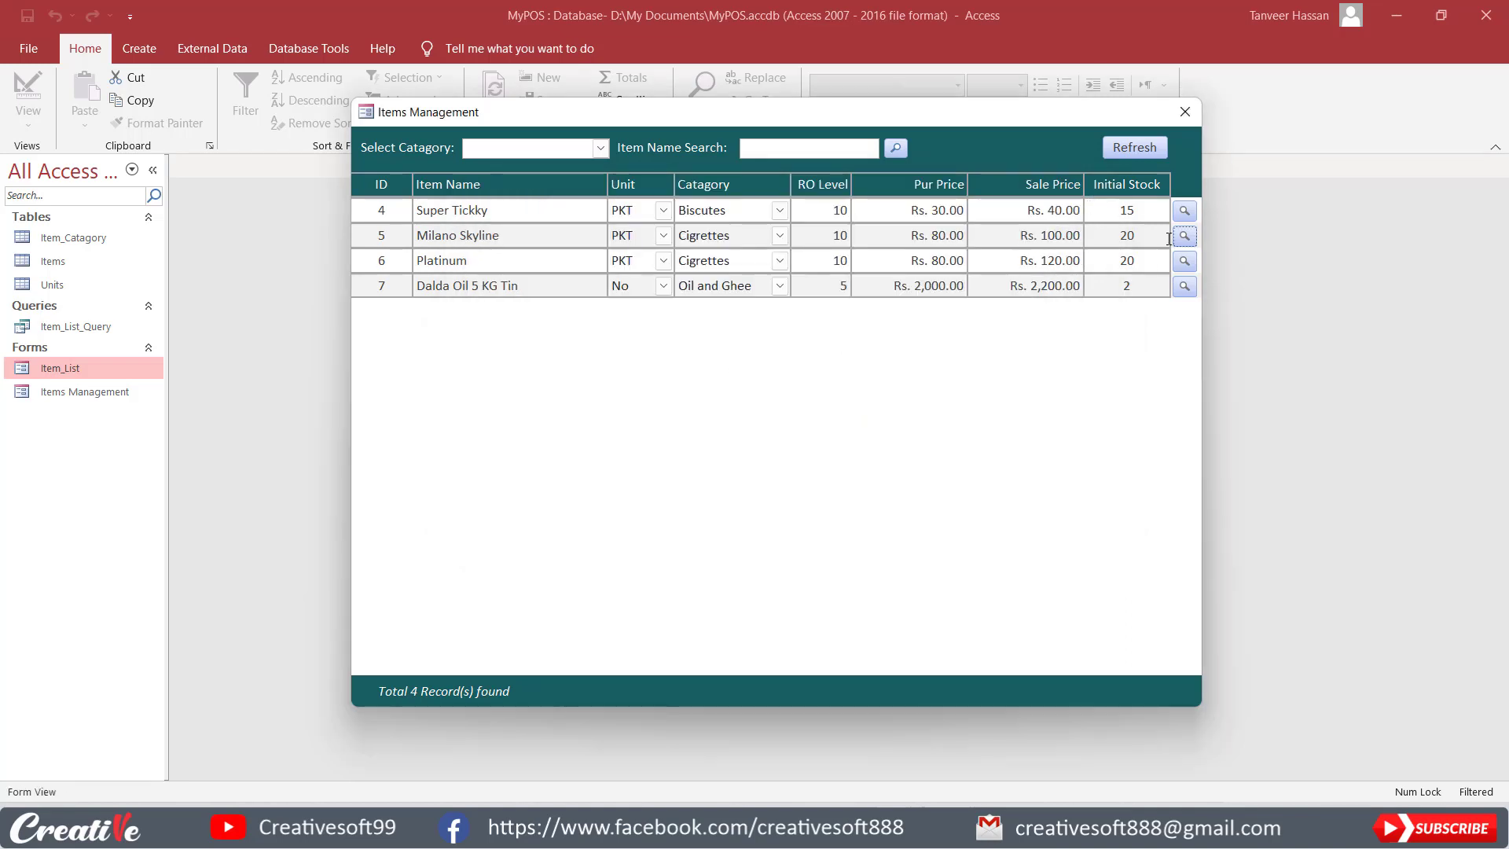
left_click(1185, 210)
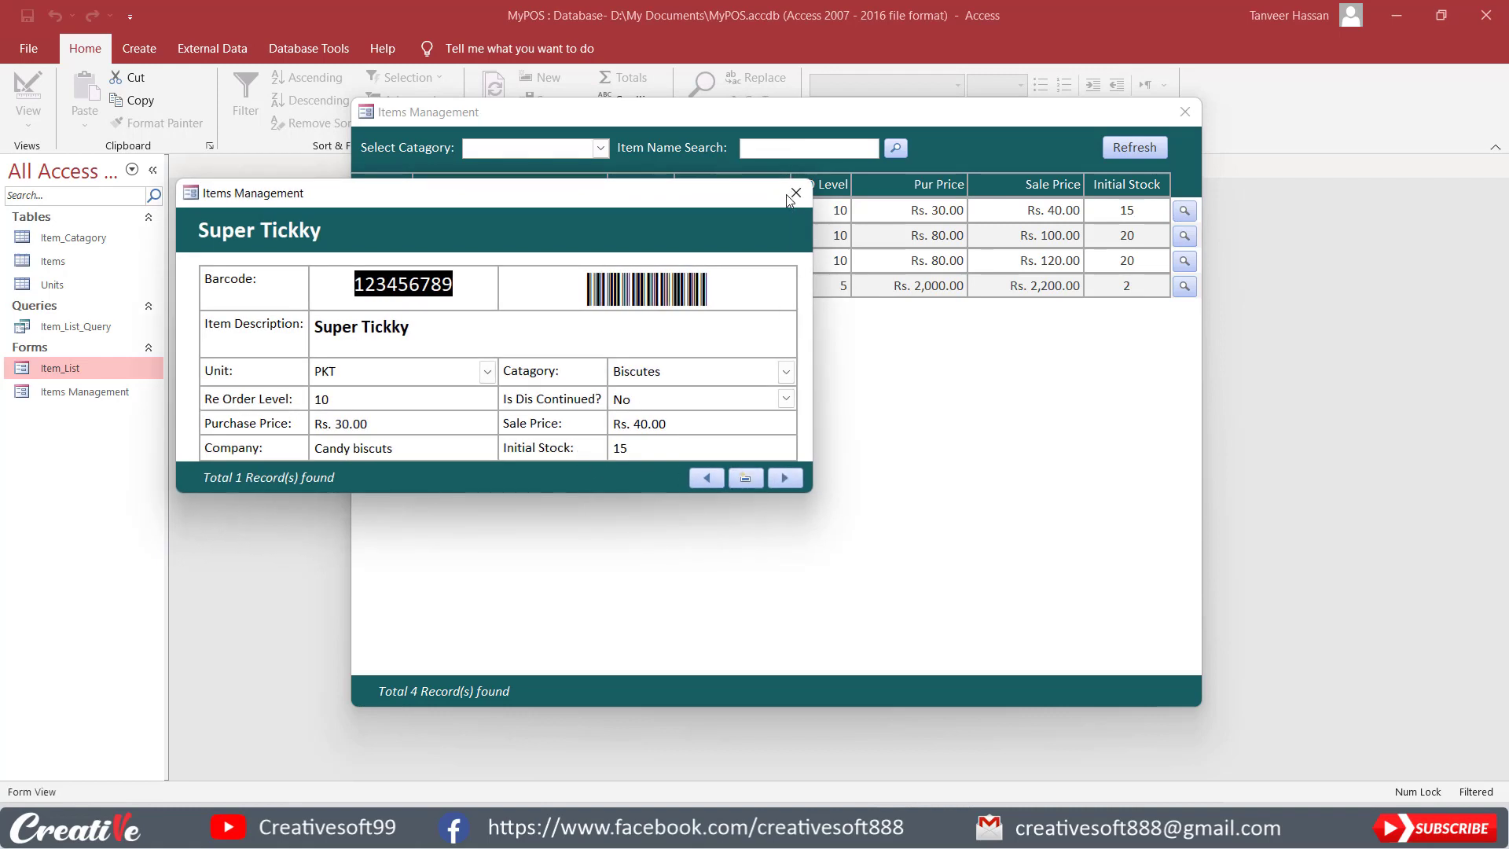
left_click(796, 192)
left_click(1184, 285)
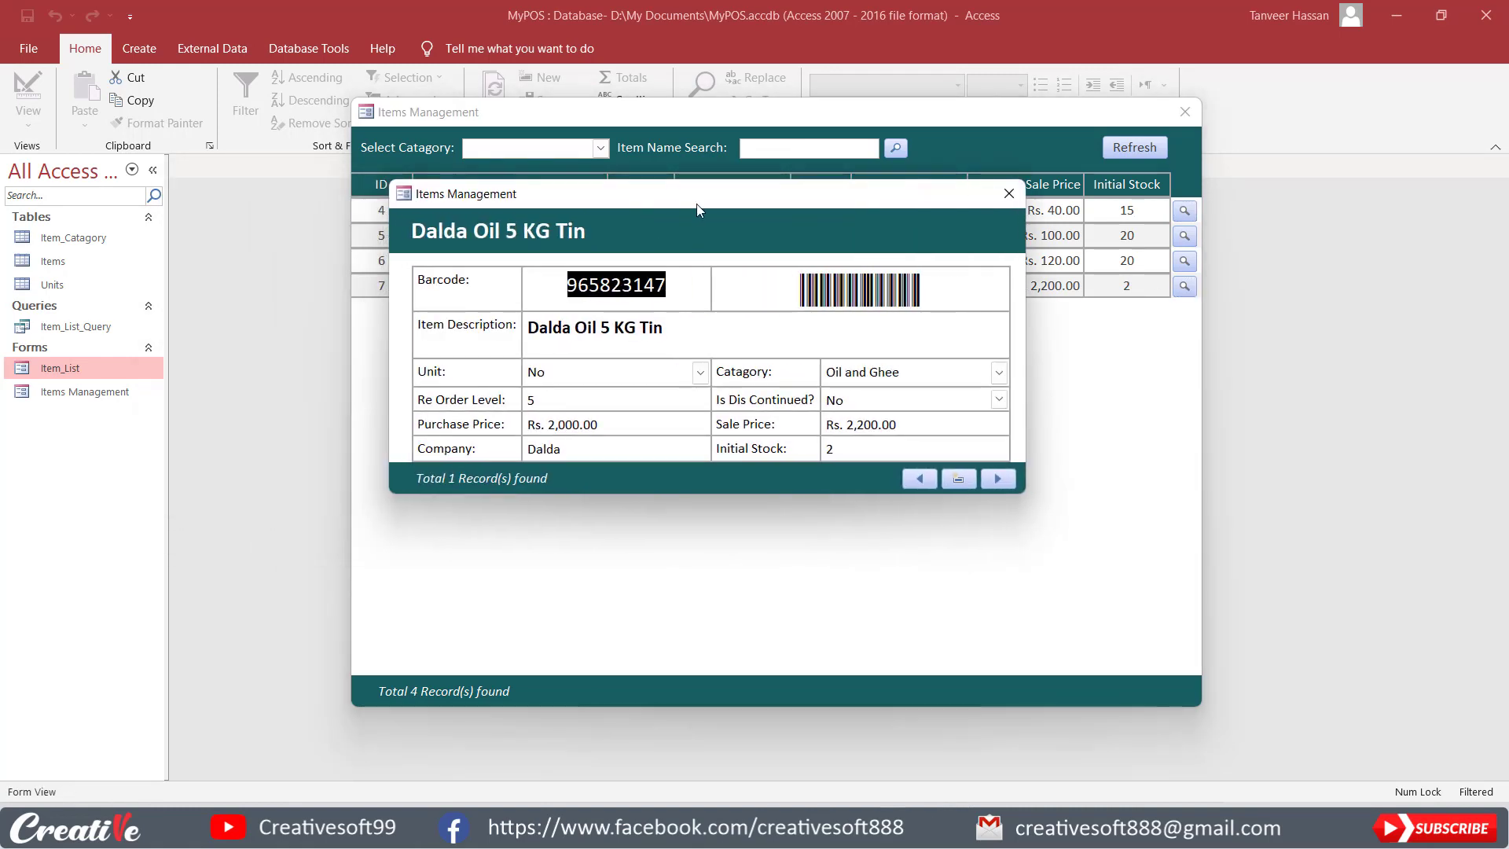
left_click(1009, 193)
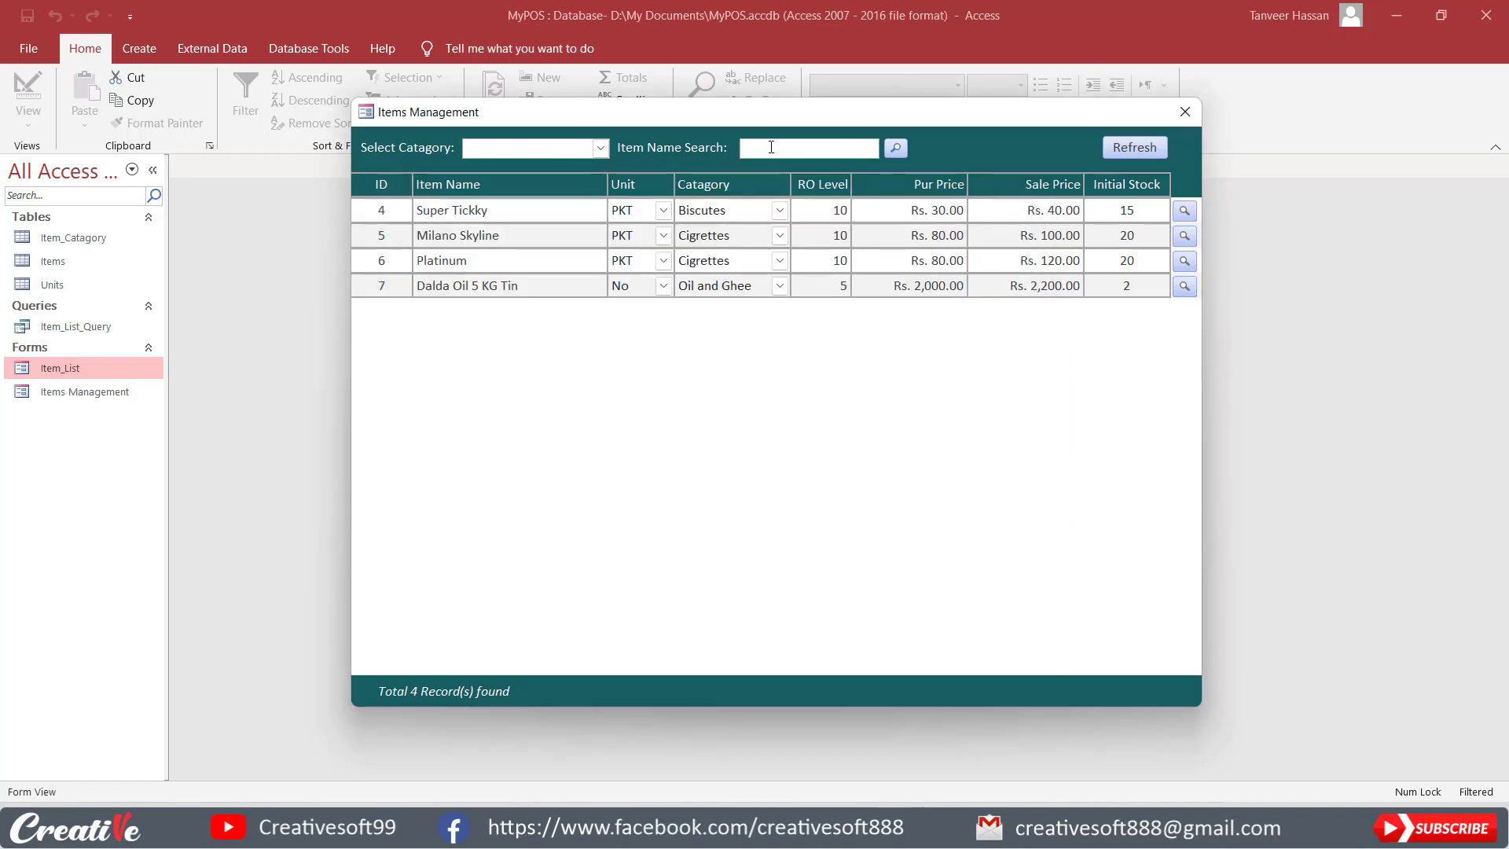
Search the item list for "sky", open and close the Milano Skyline record from its row button, and refresh the list.
type("sky")
left_click(894, 149)
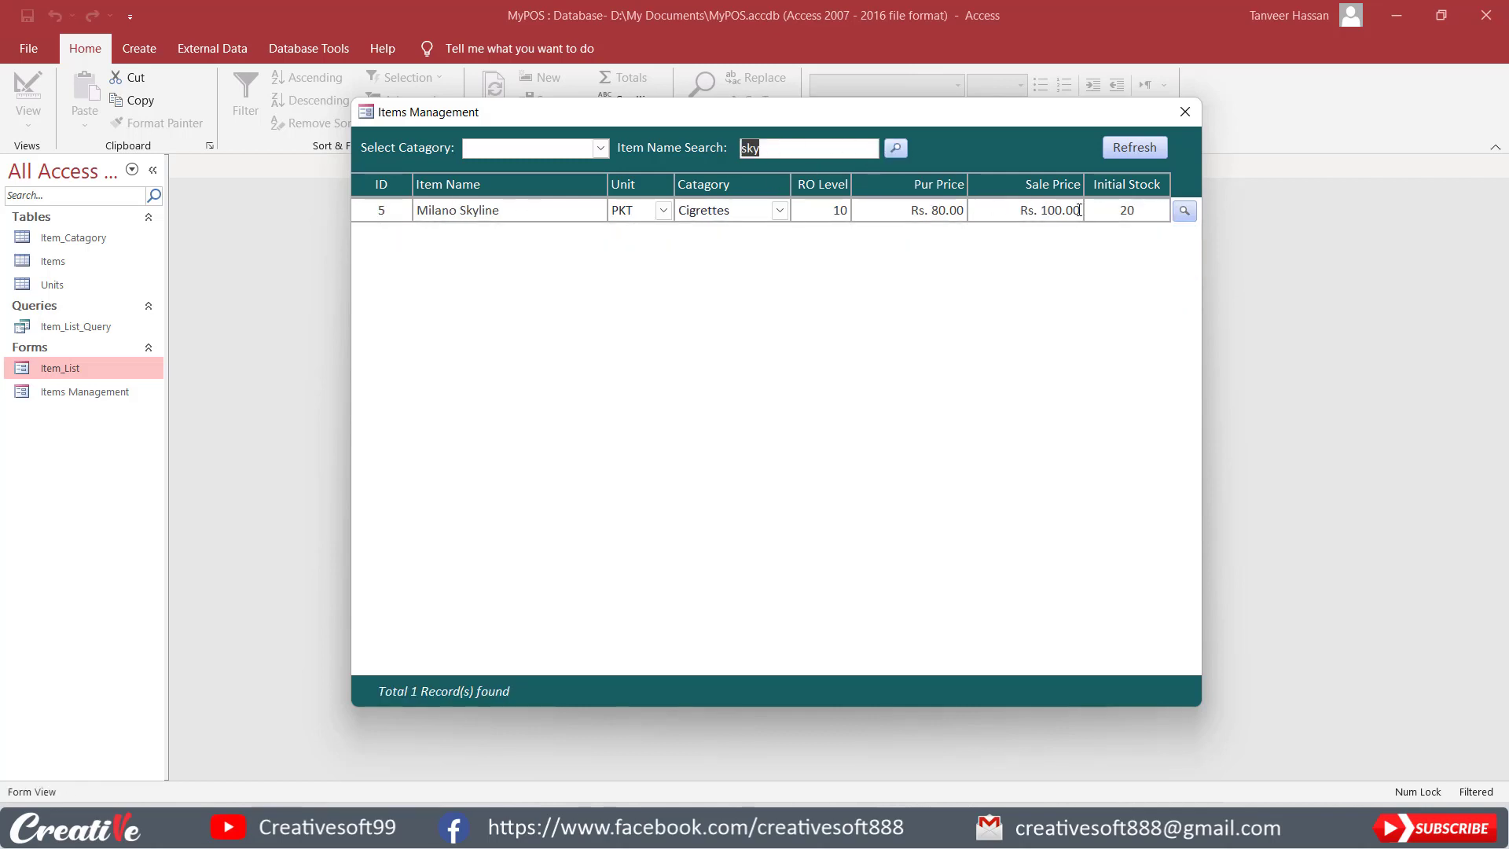
left_click(1184, 211)
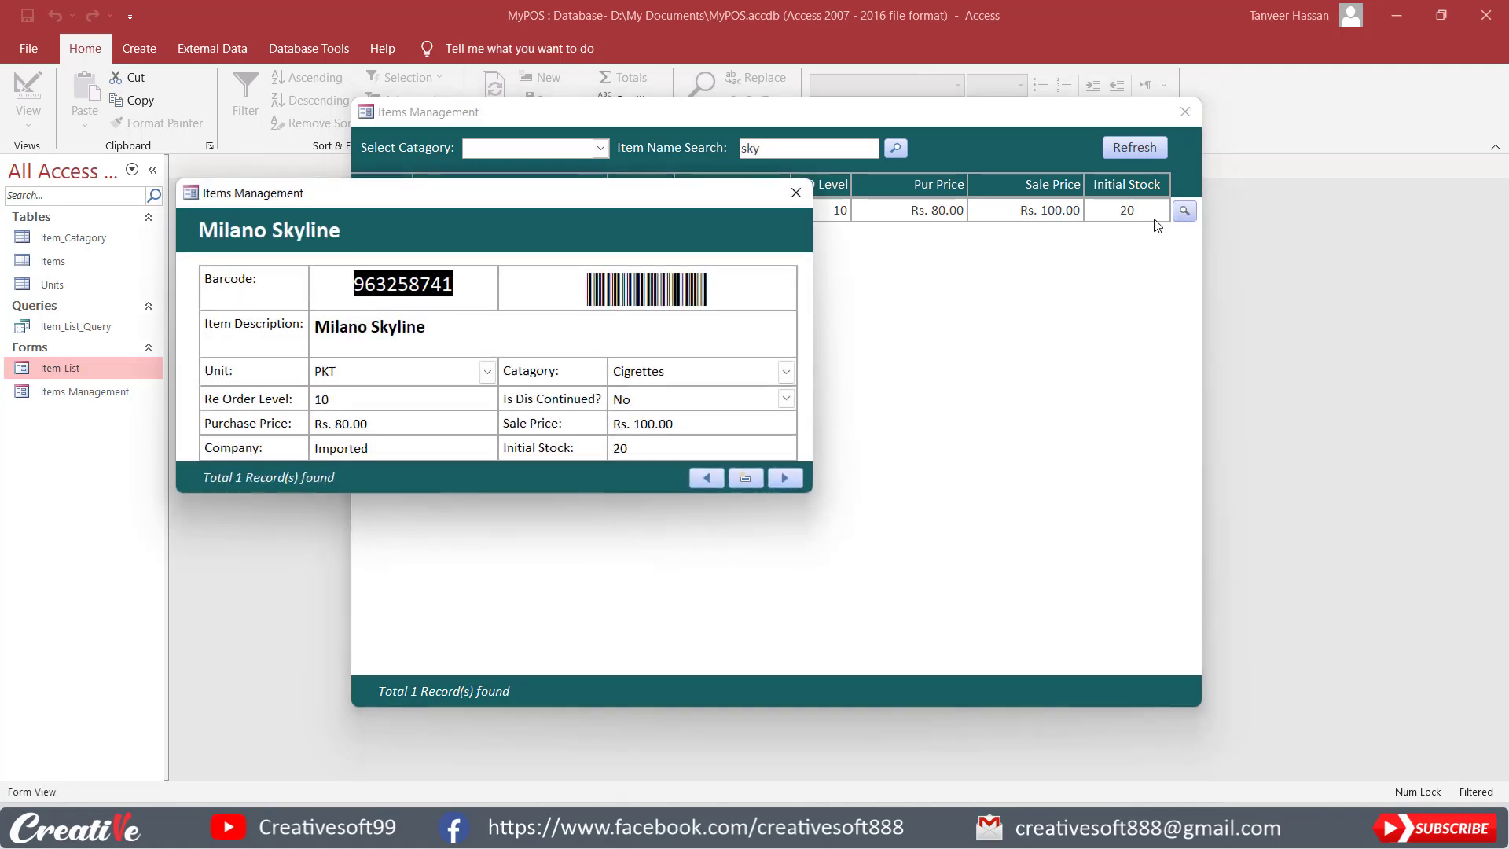
left_click_drag(525, 206, 693, 215)
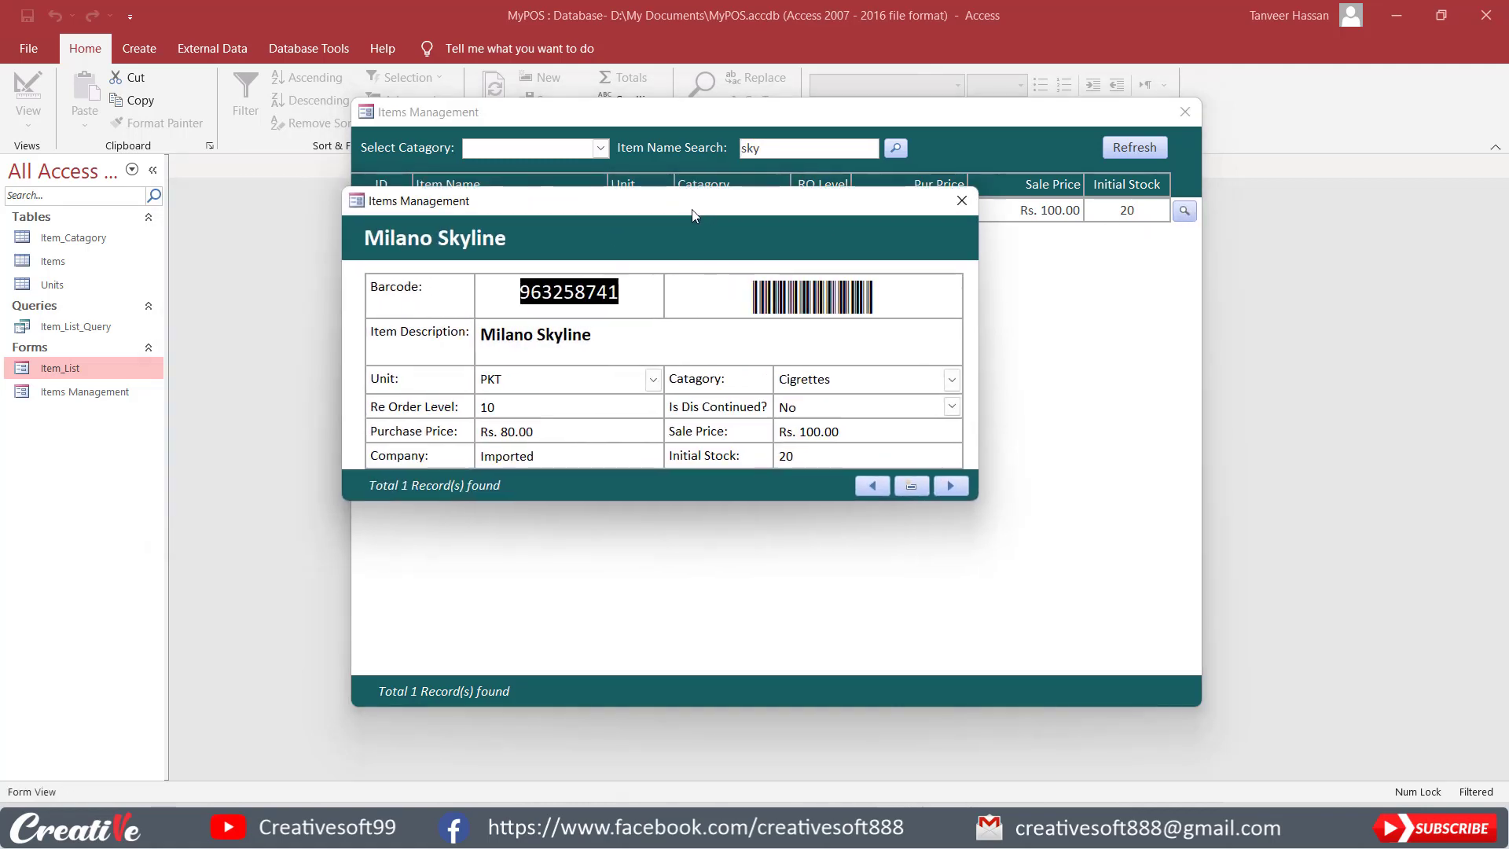
left_click(964, 205)
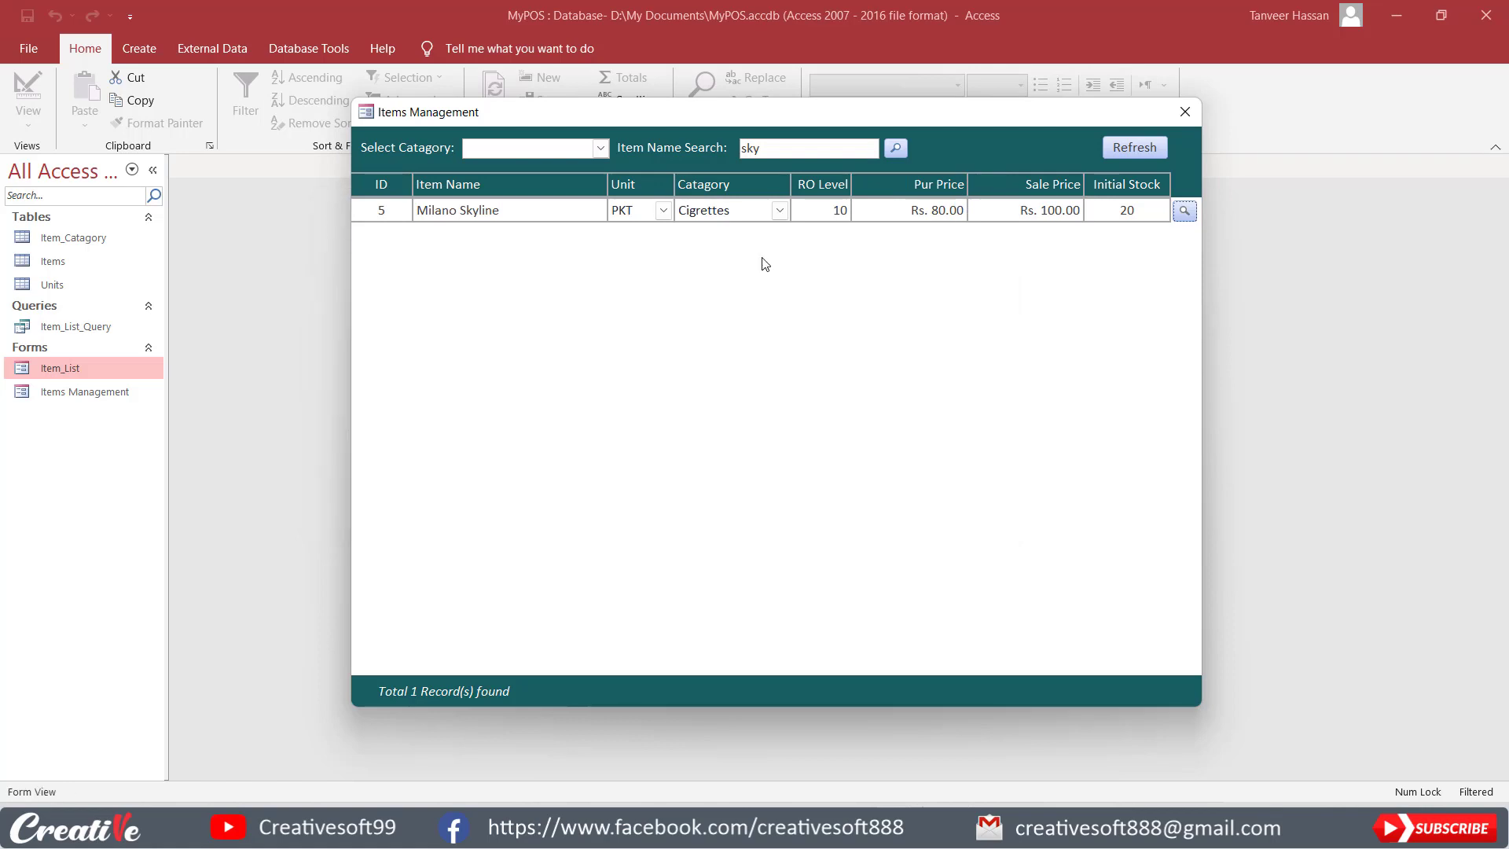
left_click(1120, 147)
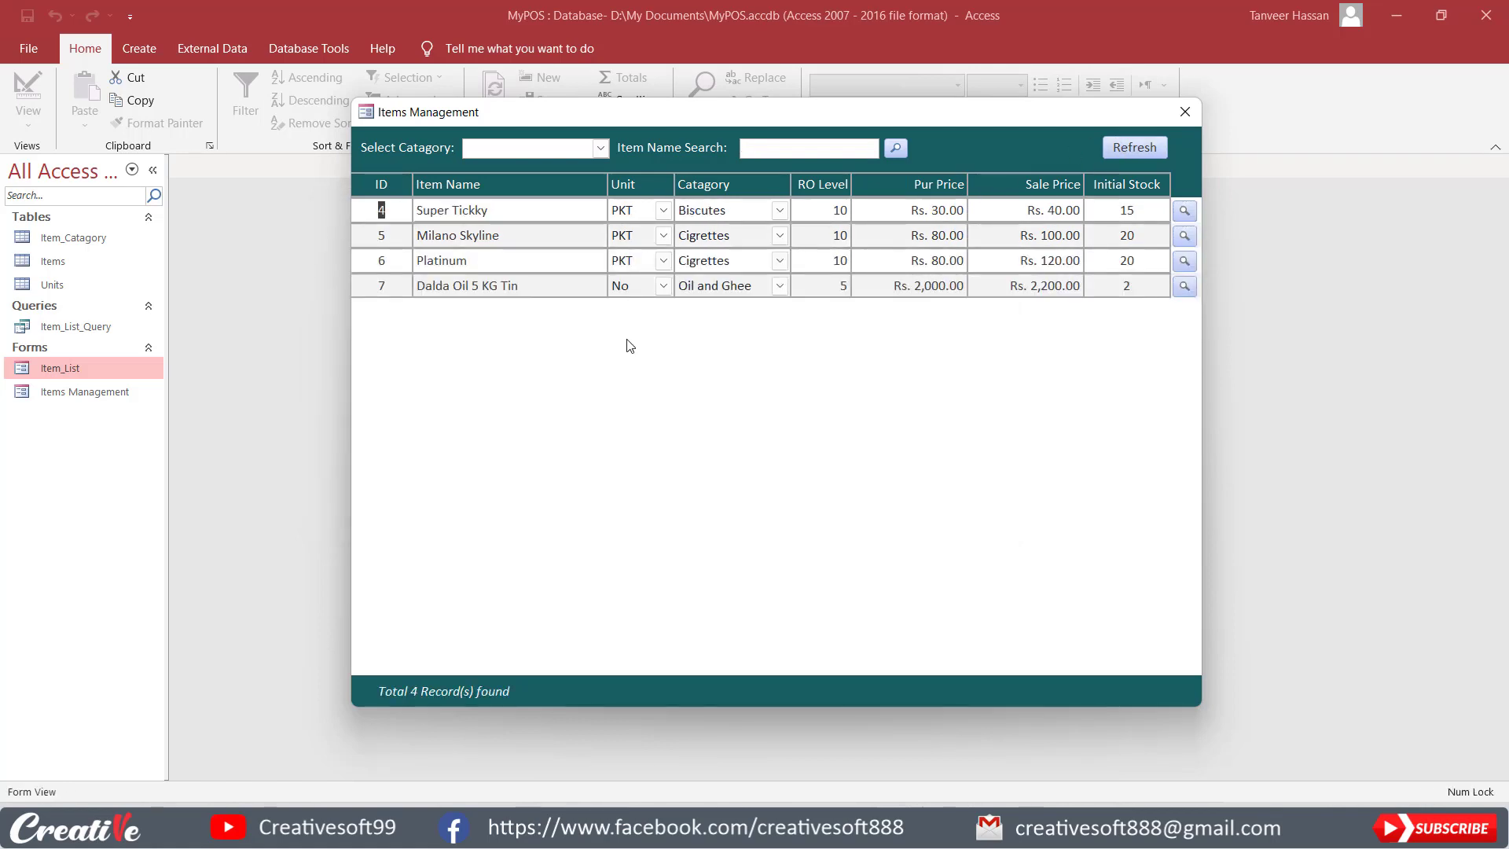
Test the category filter of the item list with Biscutes, Cigrettes and the category listed below them.
left_click(601, 147)
left_click(528, 166)
left_click(601, 148)
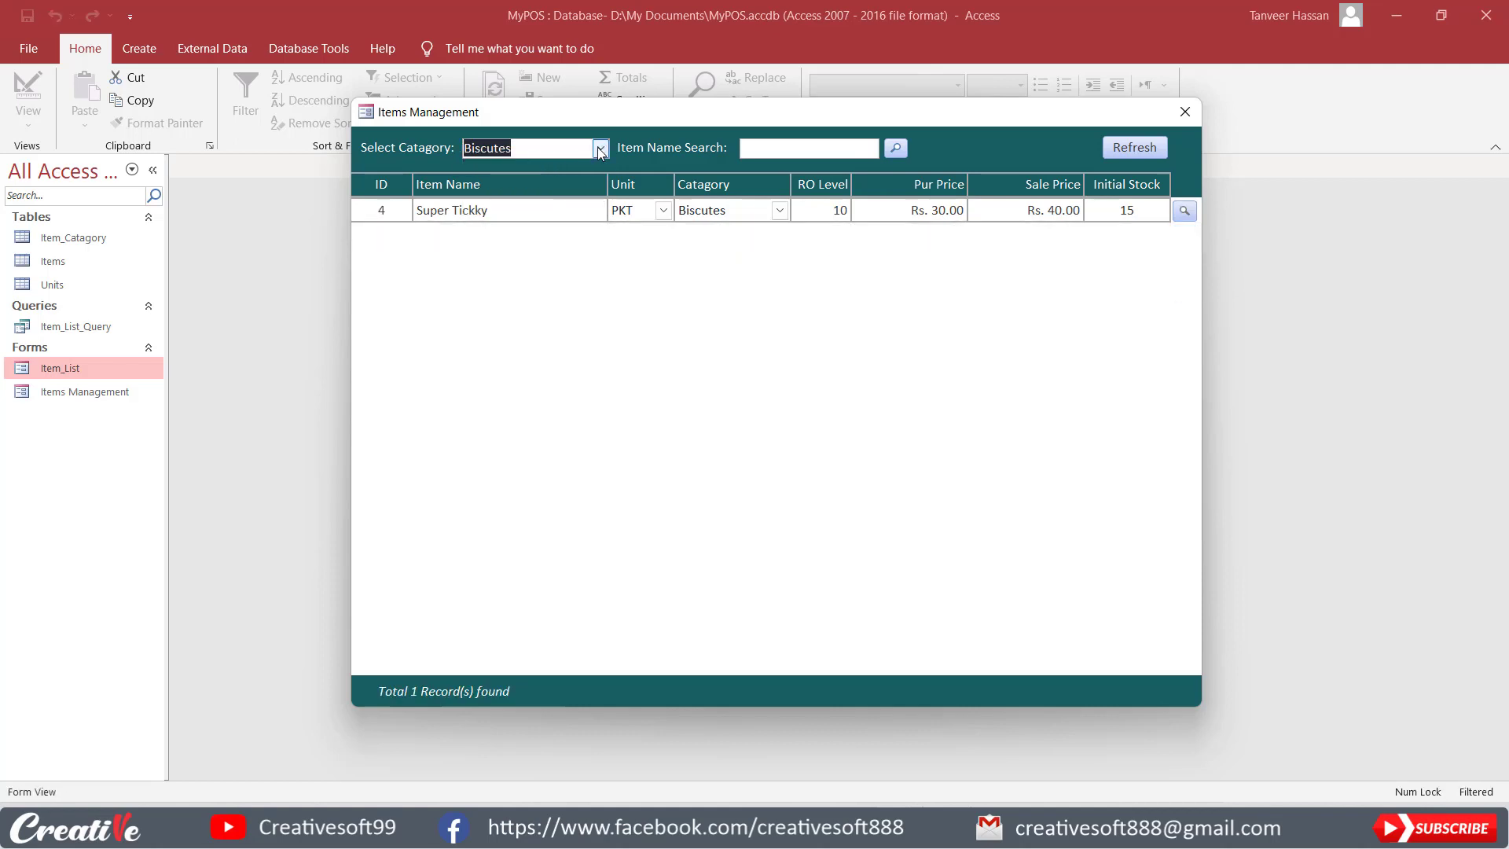
left_click(581, 182)
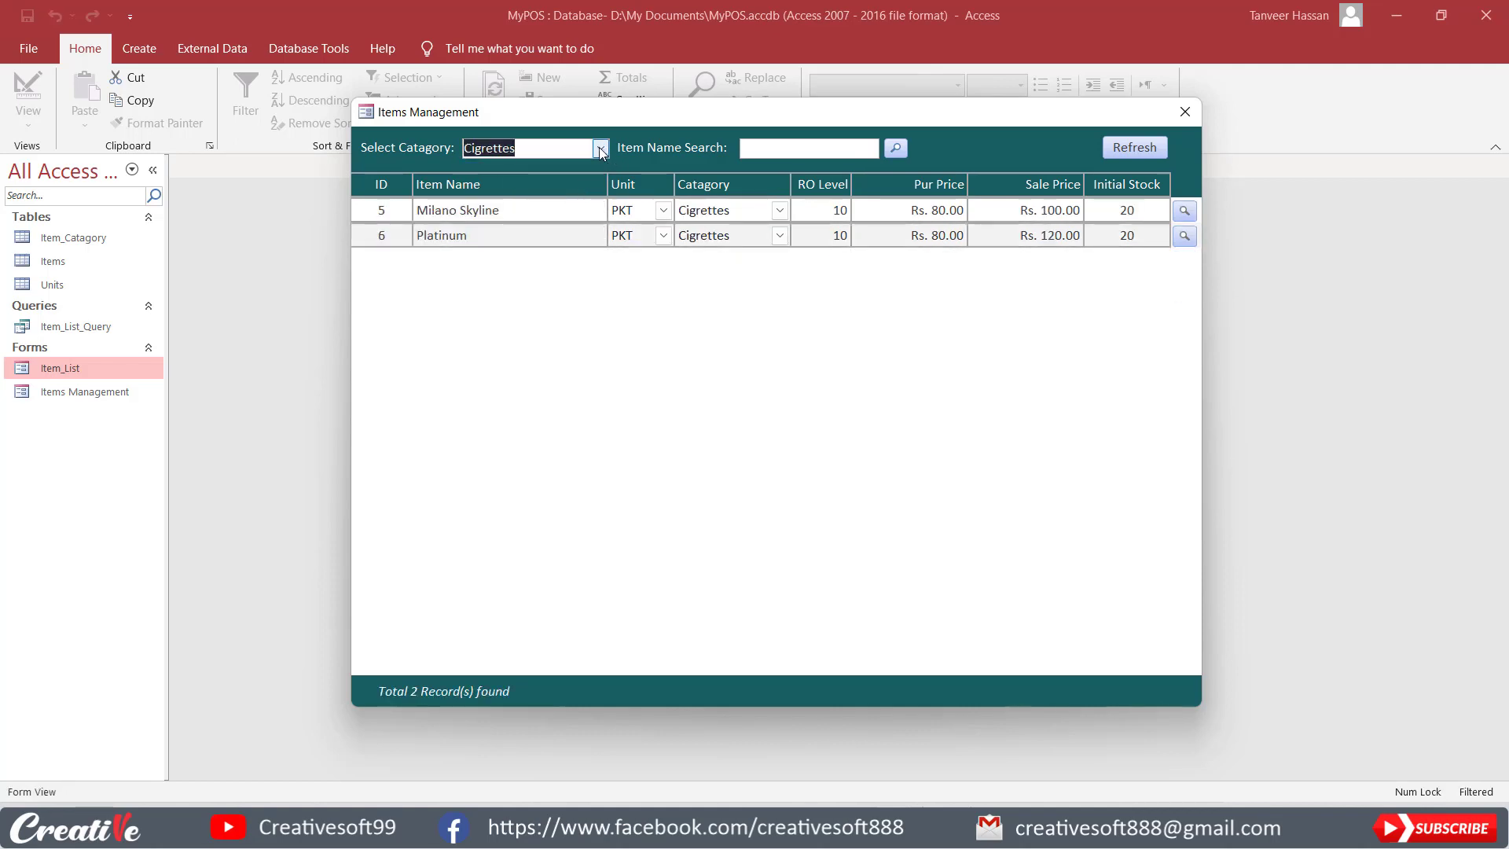
left_click(600, 148)
left_click(566, 203)
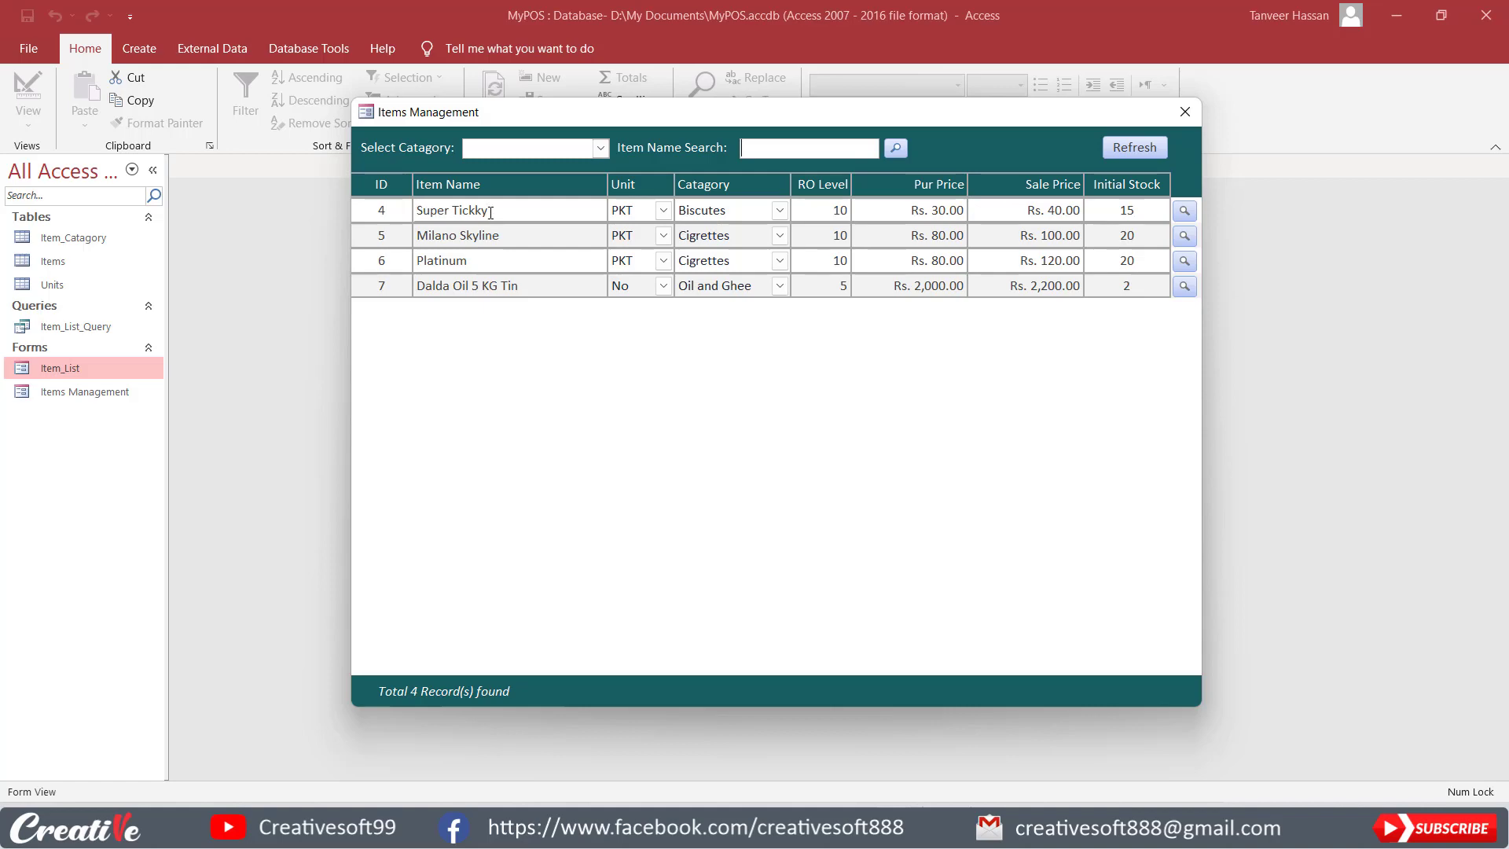
Show the Item_List form in Design view and examine the Item_Name text box's Is Hyperlink property and its events.
right_click(970, 148)
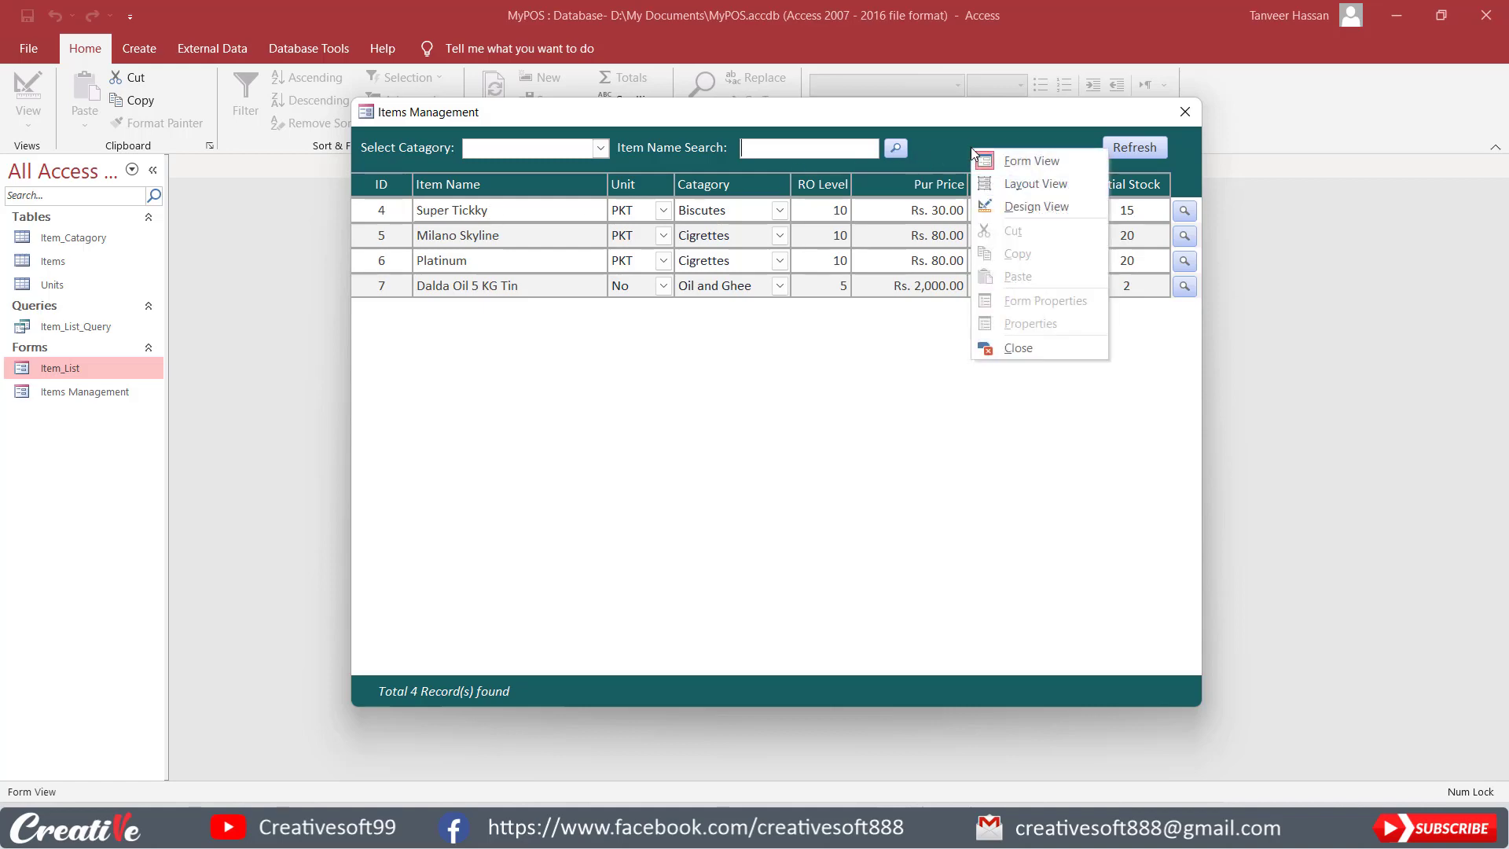
left_click(1024, 208)
left_click(364, 321)
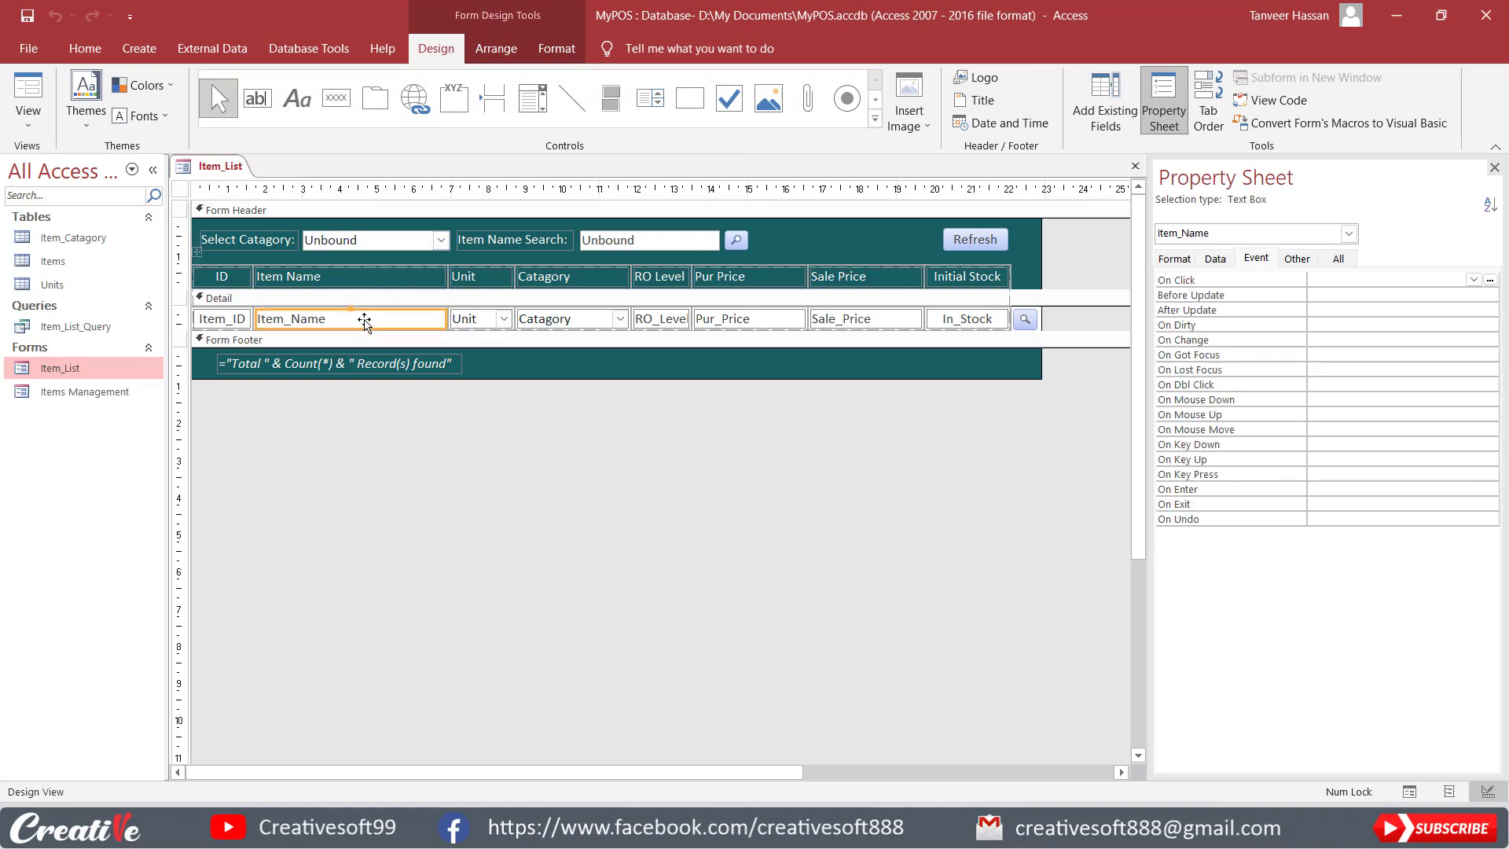
left_click(1179, 260)
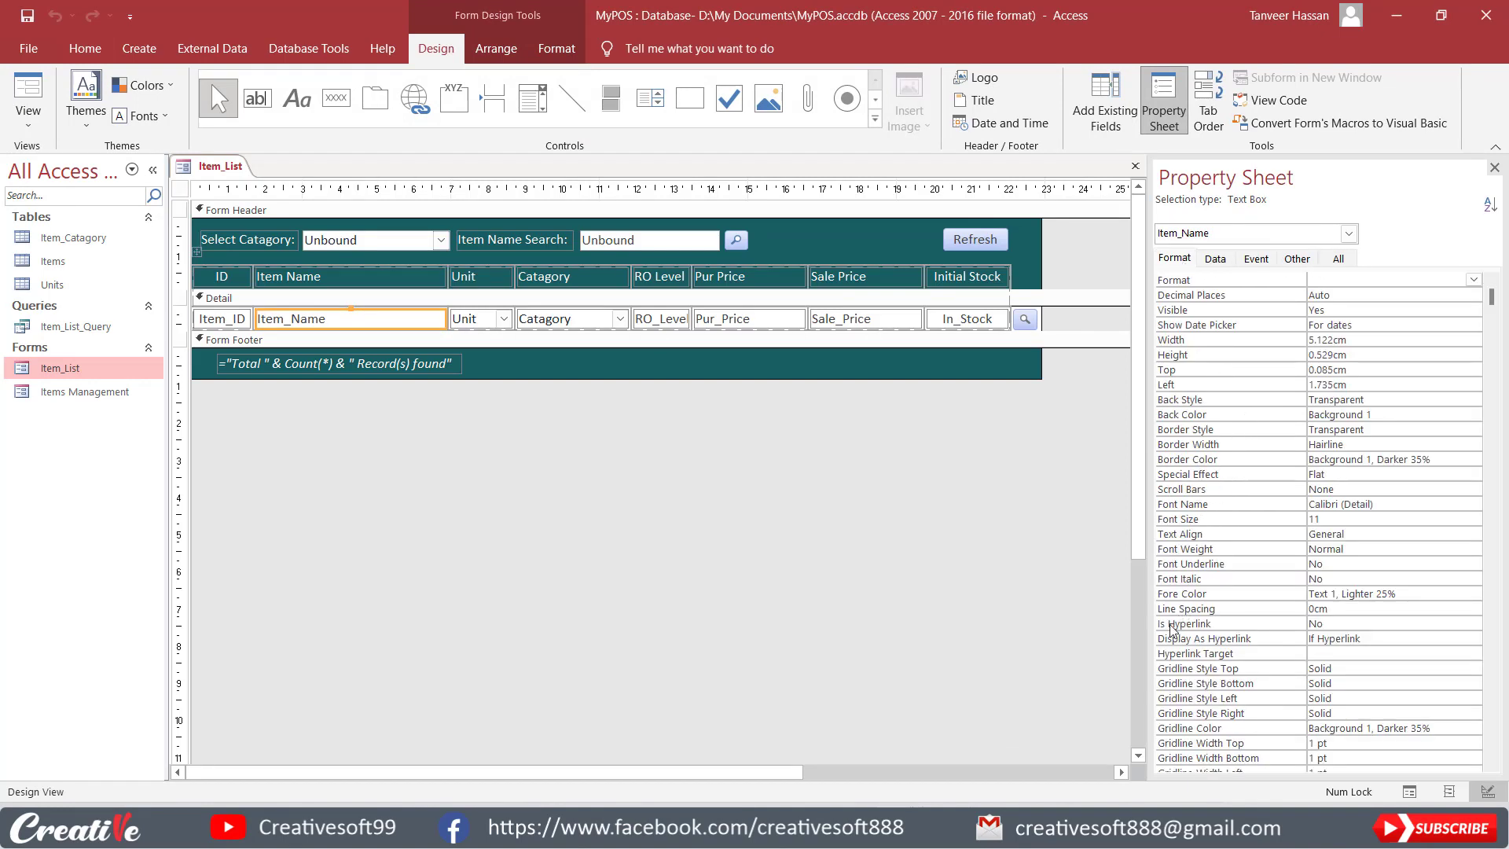
left_click(1277, 628)
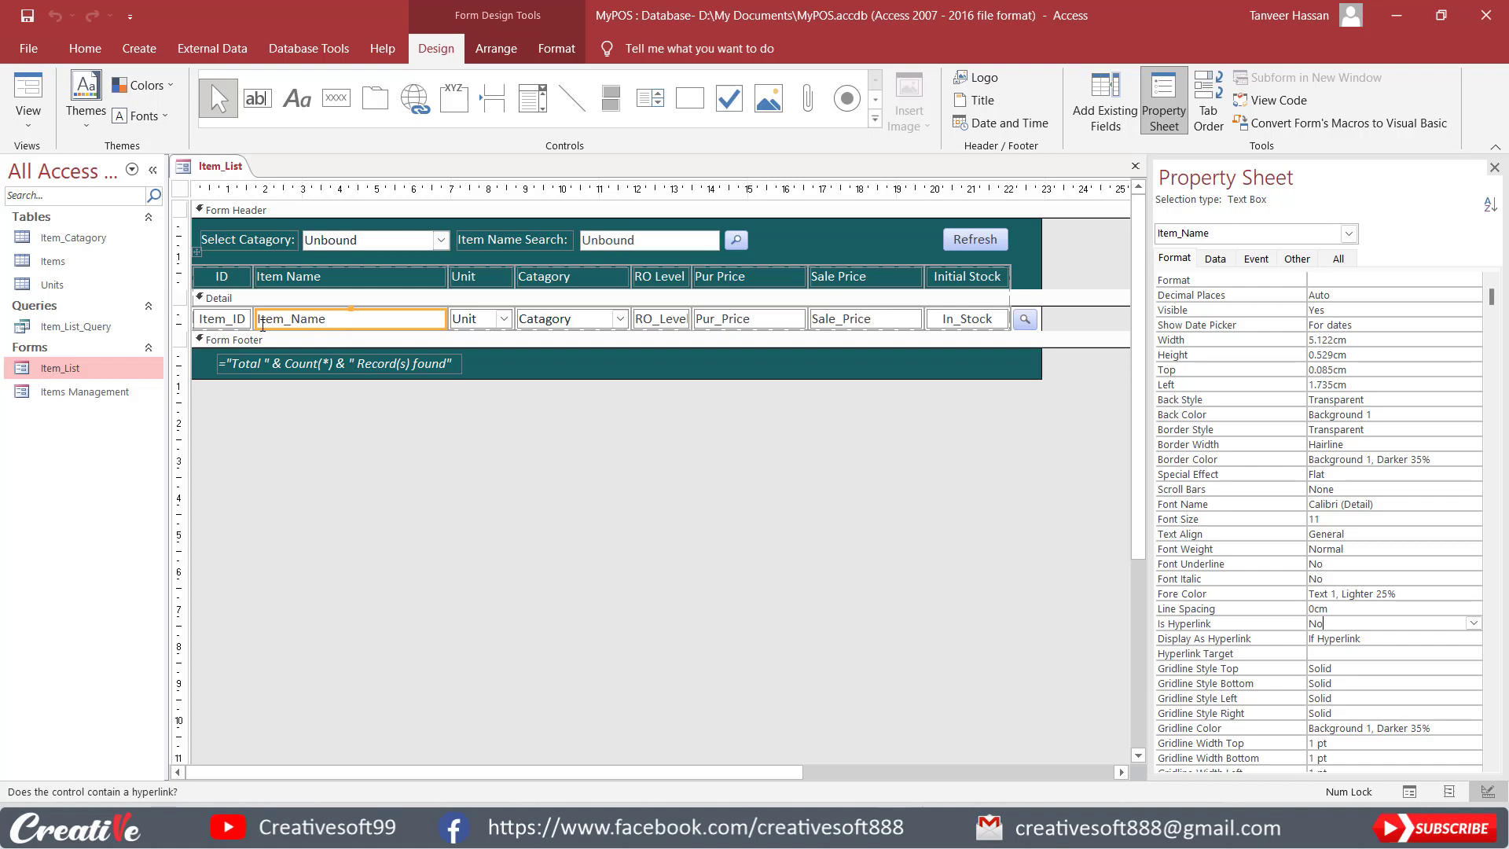
left_click(1256, 258)
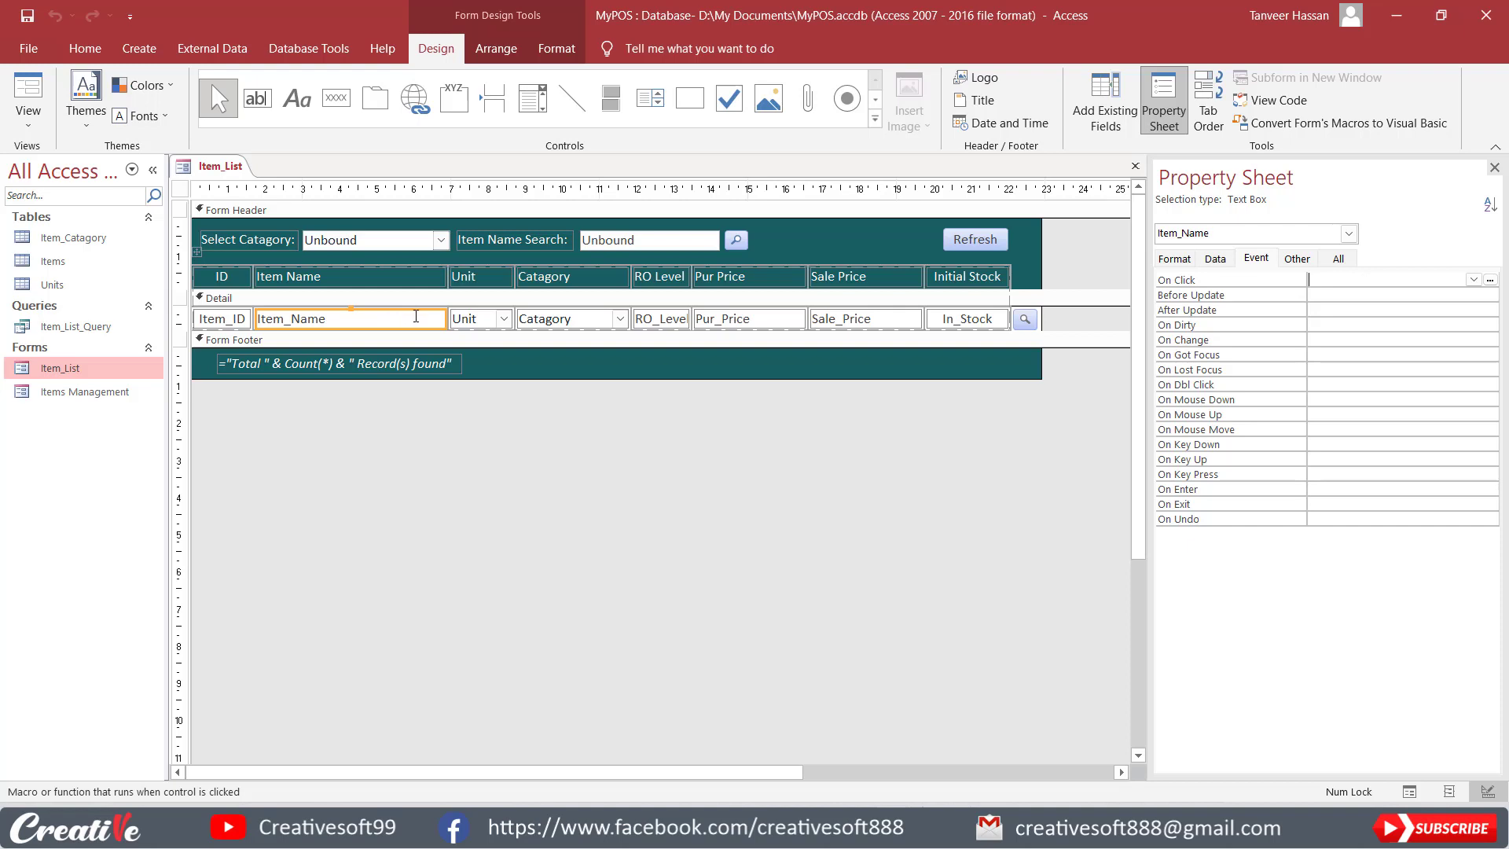
Copy the where condition ="[Item_ID]=" & [Item_ID] from the magnifying-glass button's On Click macro and close the macro.
left_click(1024, 320)
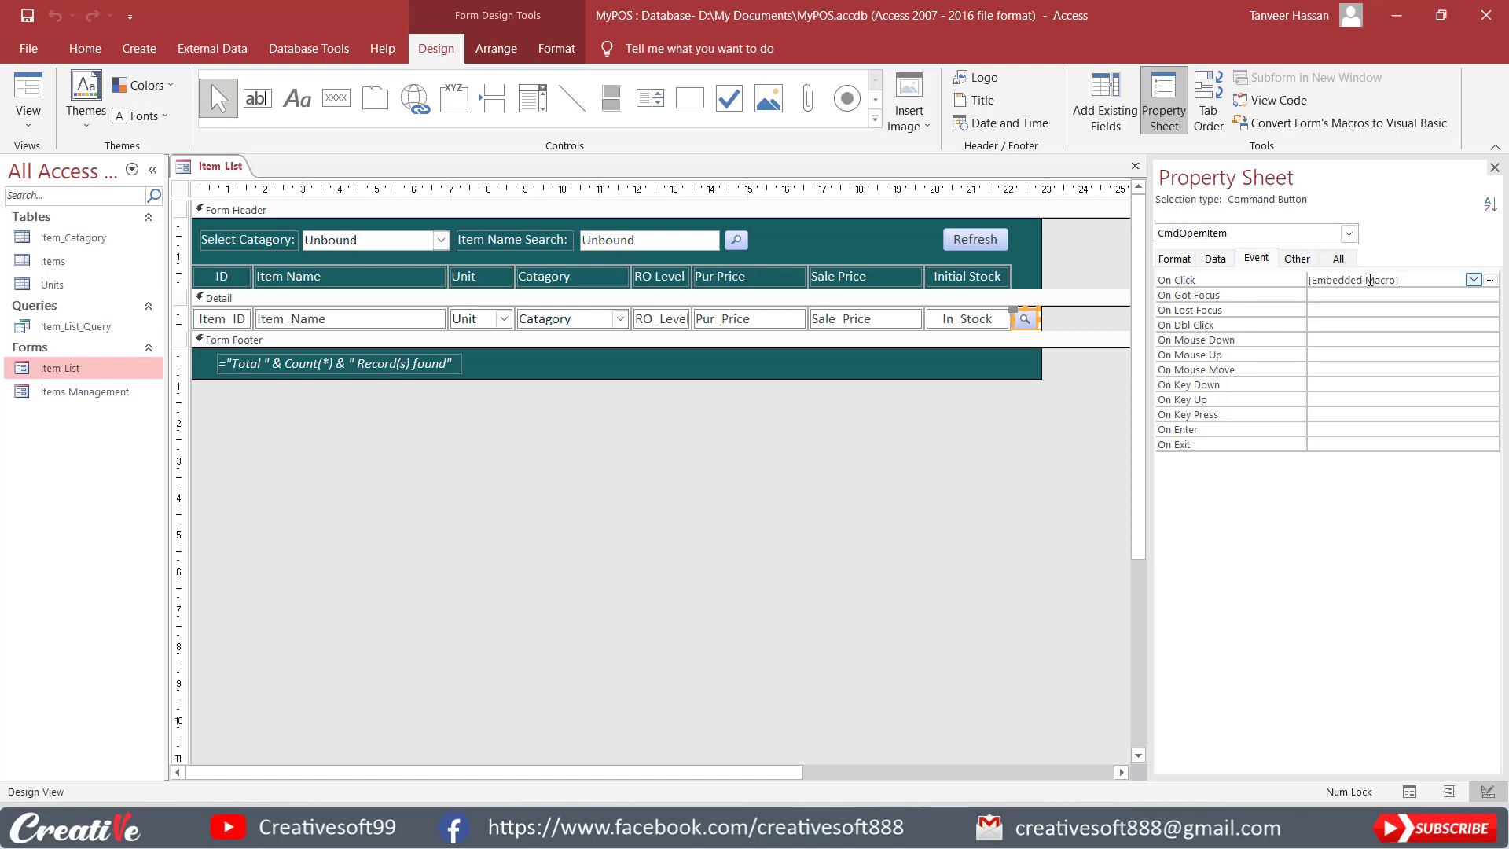
left_click(1490, 280)
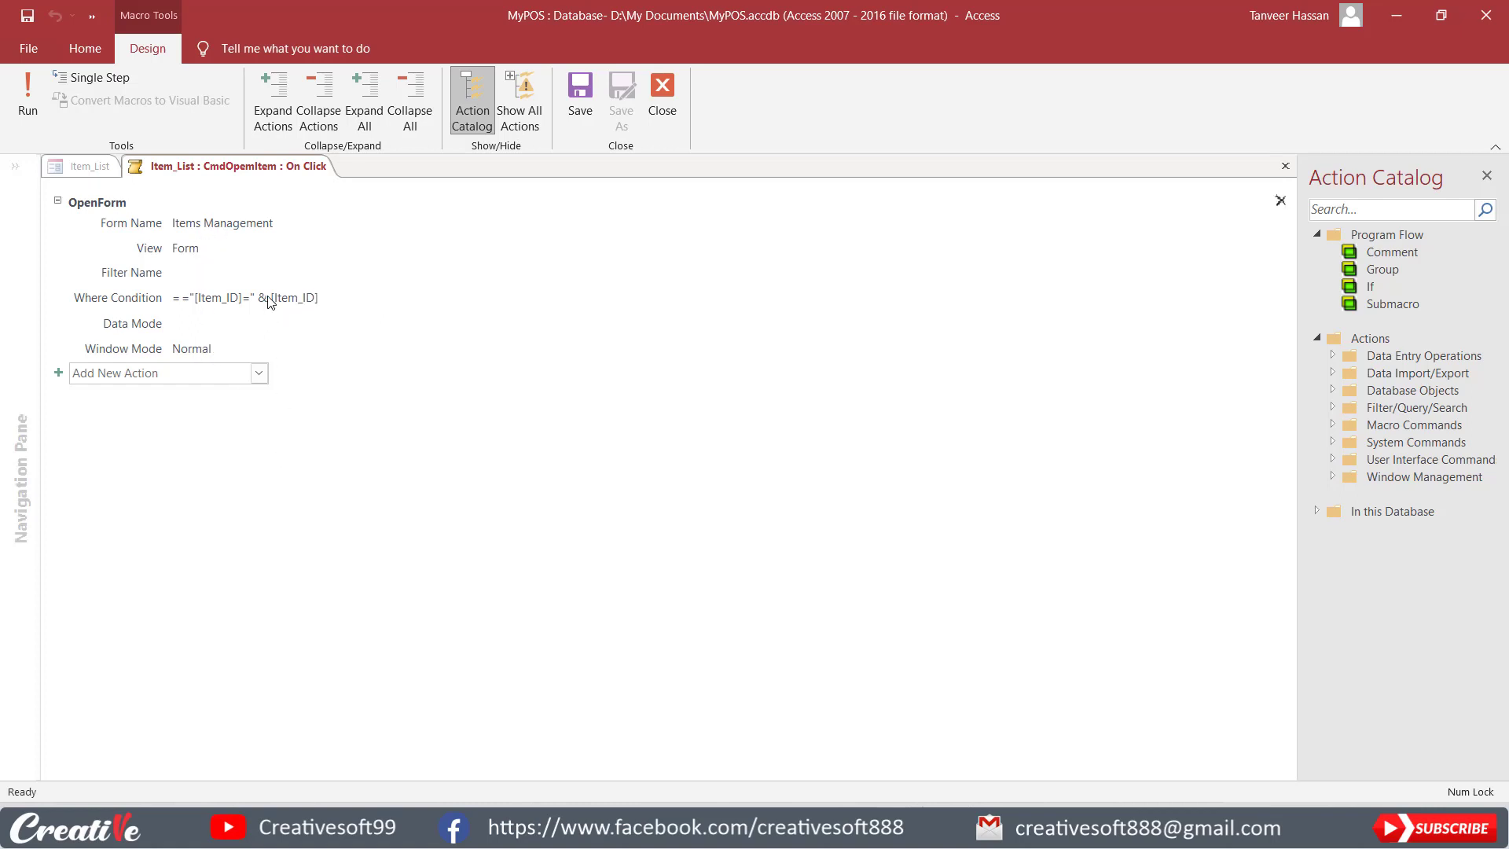
left_click(335, 300)
left_click_drag(364, 298, 172, 306)
key("ctrl+c")
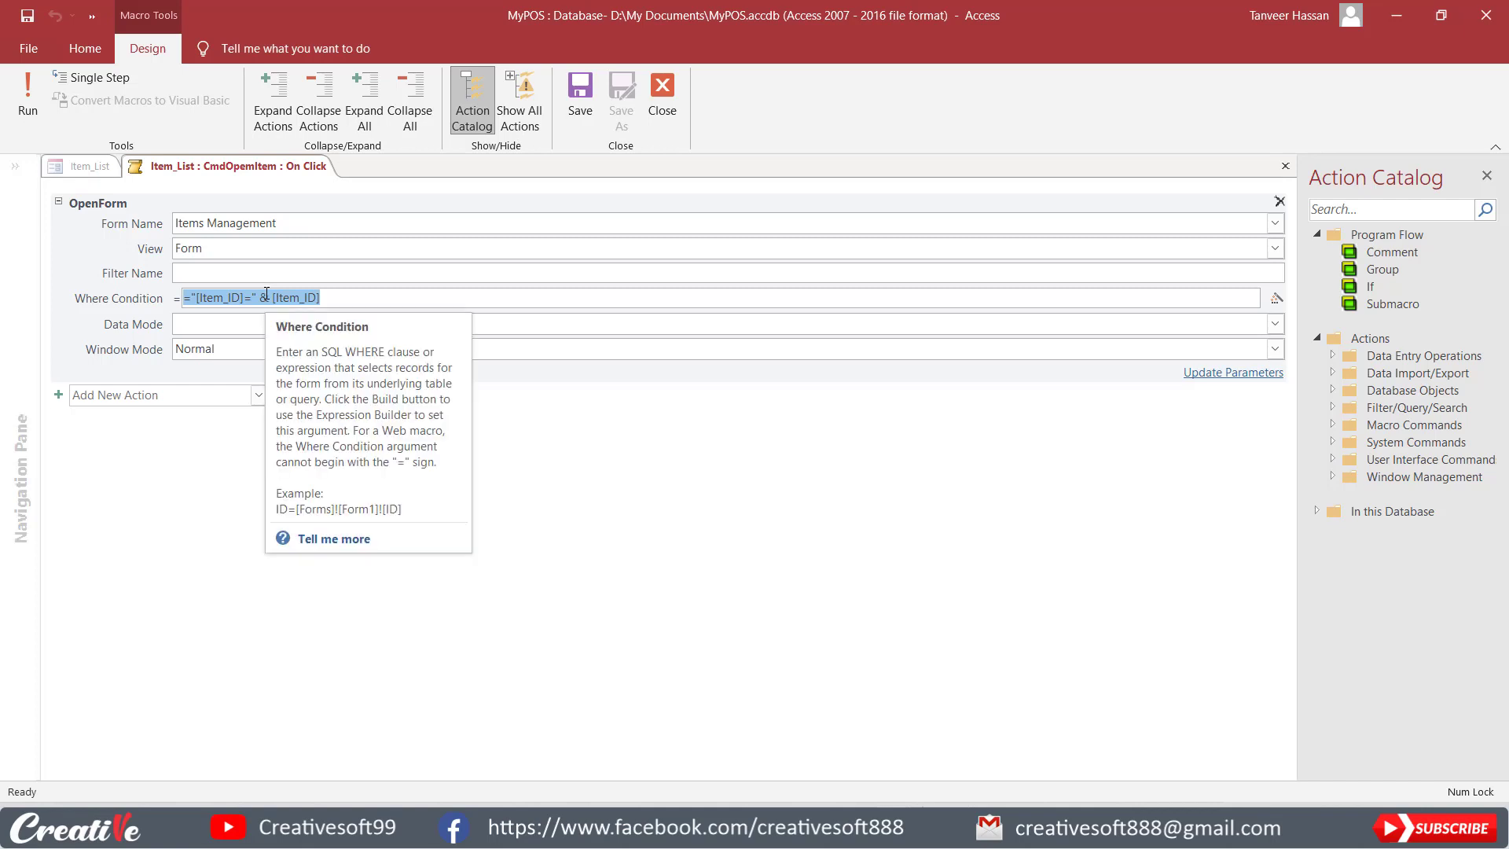
left_click(1285, 165)
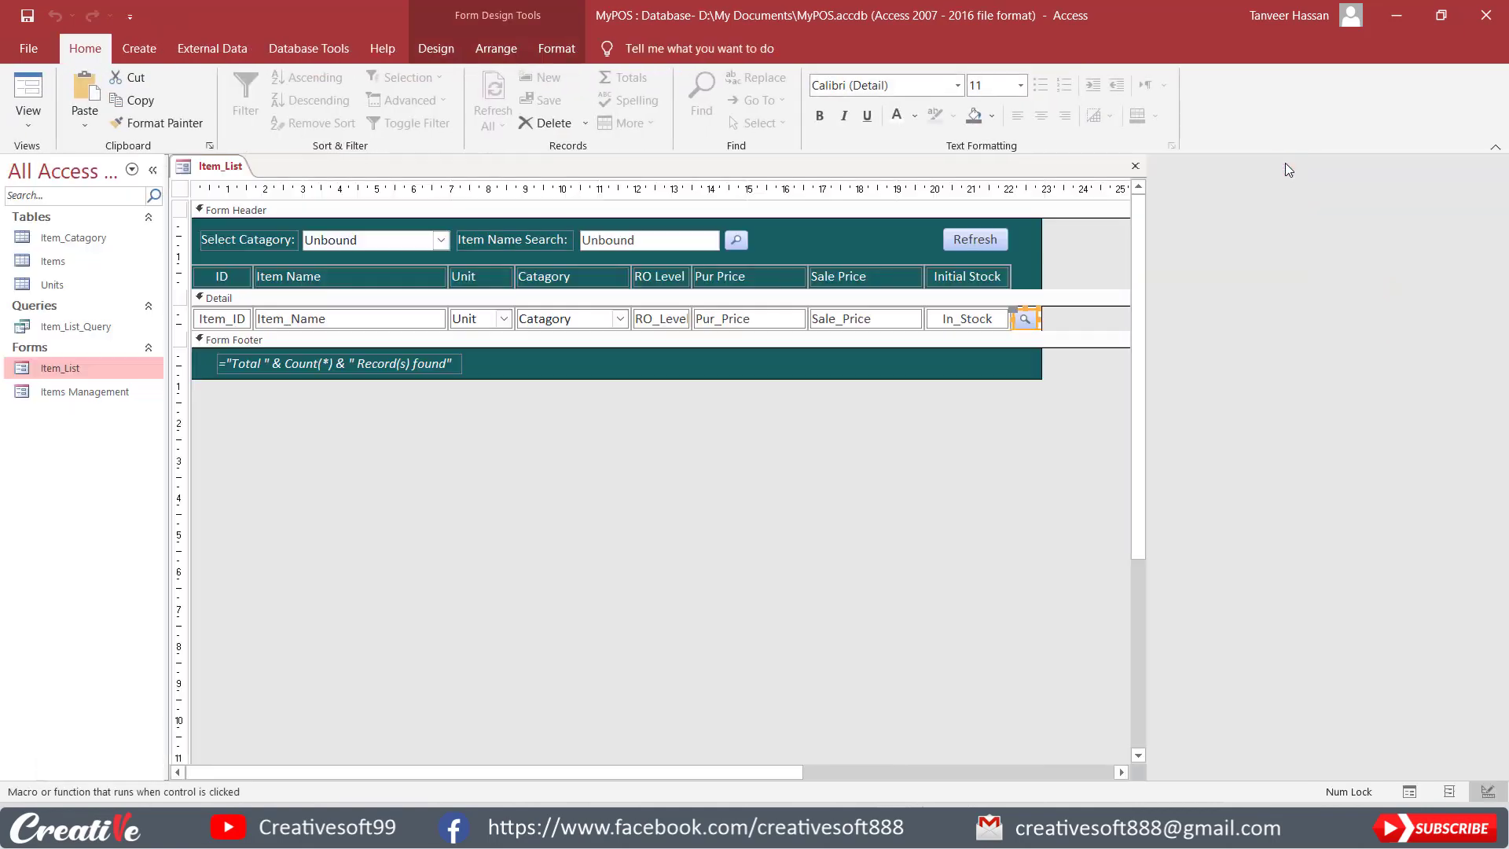
Set the Is Hyperlink property of the Item_Name text box in the Detail section to Yes.
left_click(371, 320)
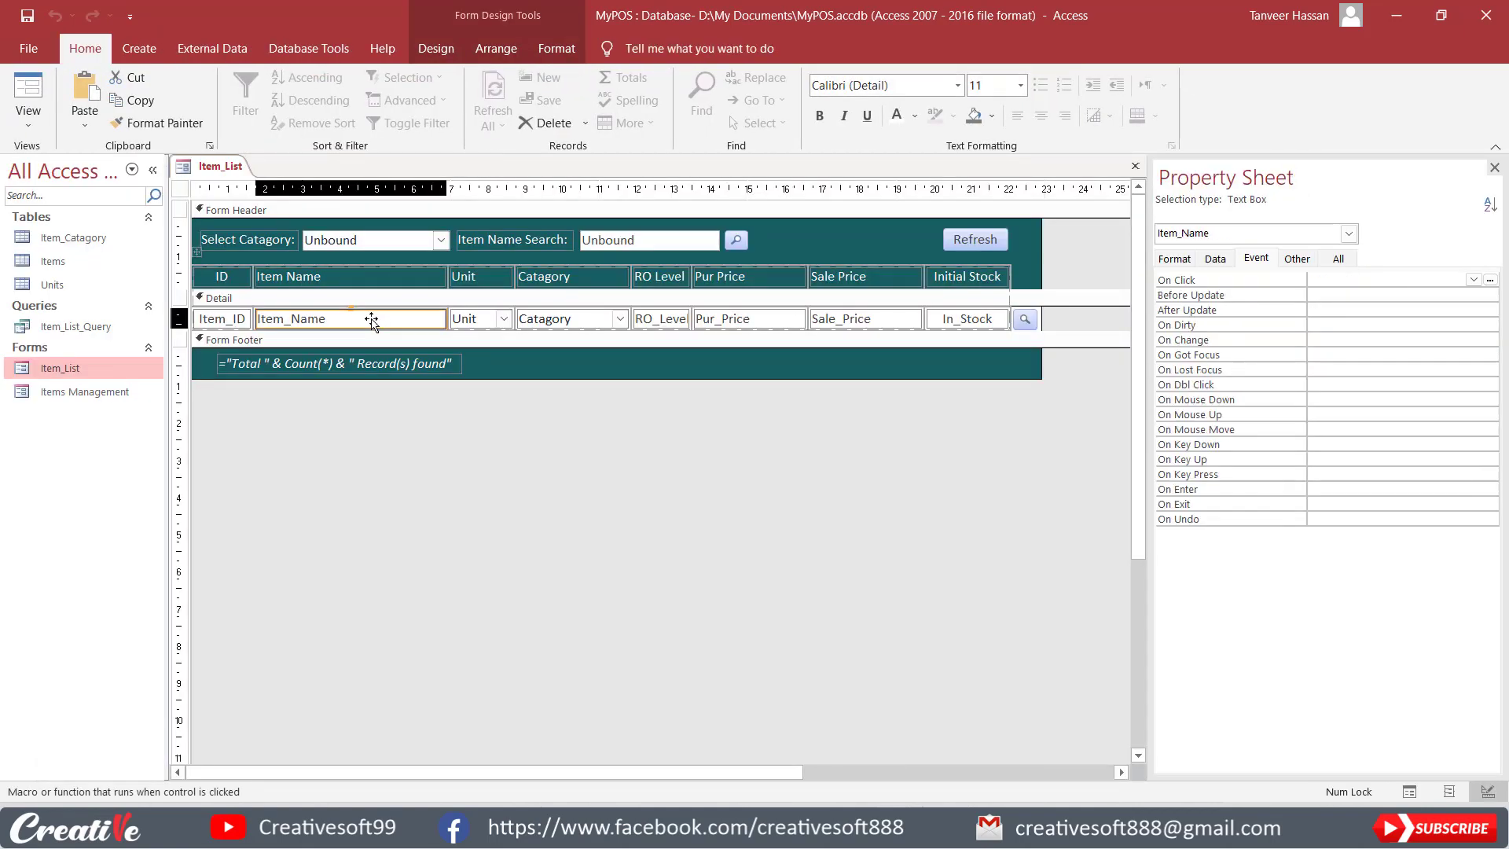
left_click(1174, 259)
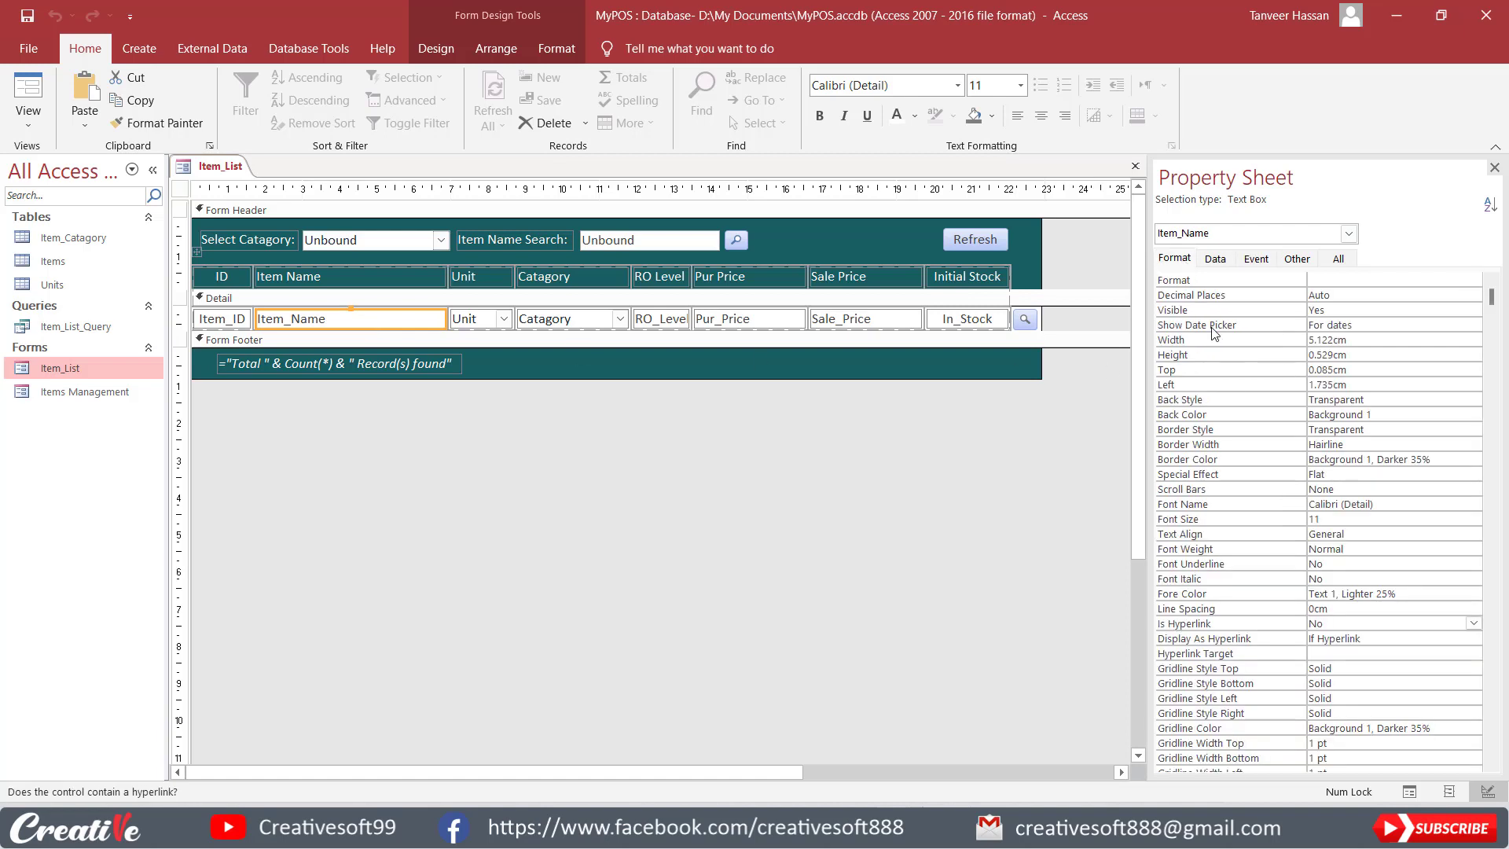
double_click(1366, 624)
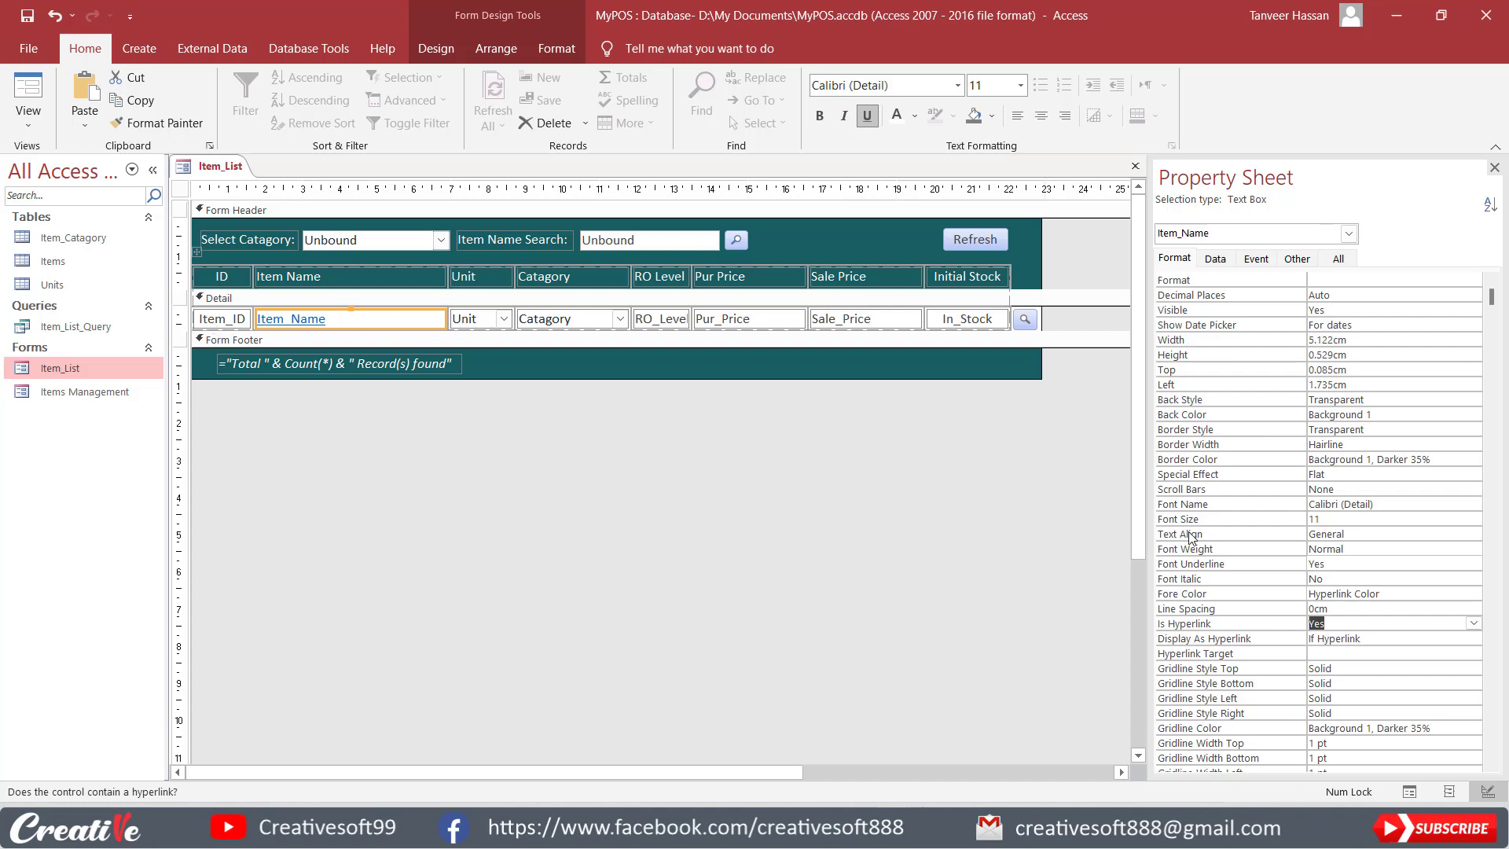
Build a macro for the Item_Name text box's On Click event with the Macro Builder and add an OpenForm action.
left_click(1256, 258)
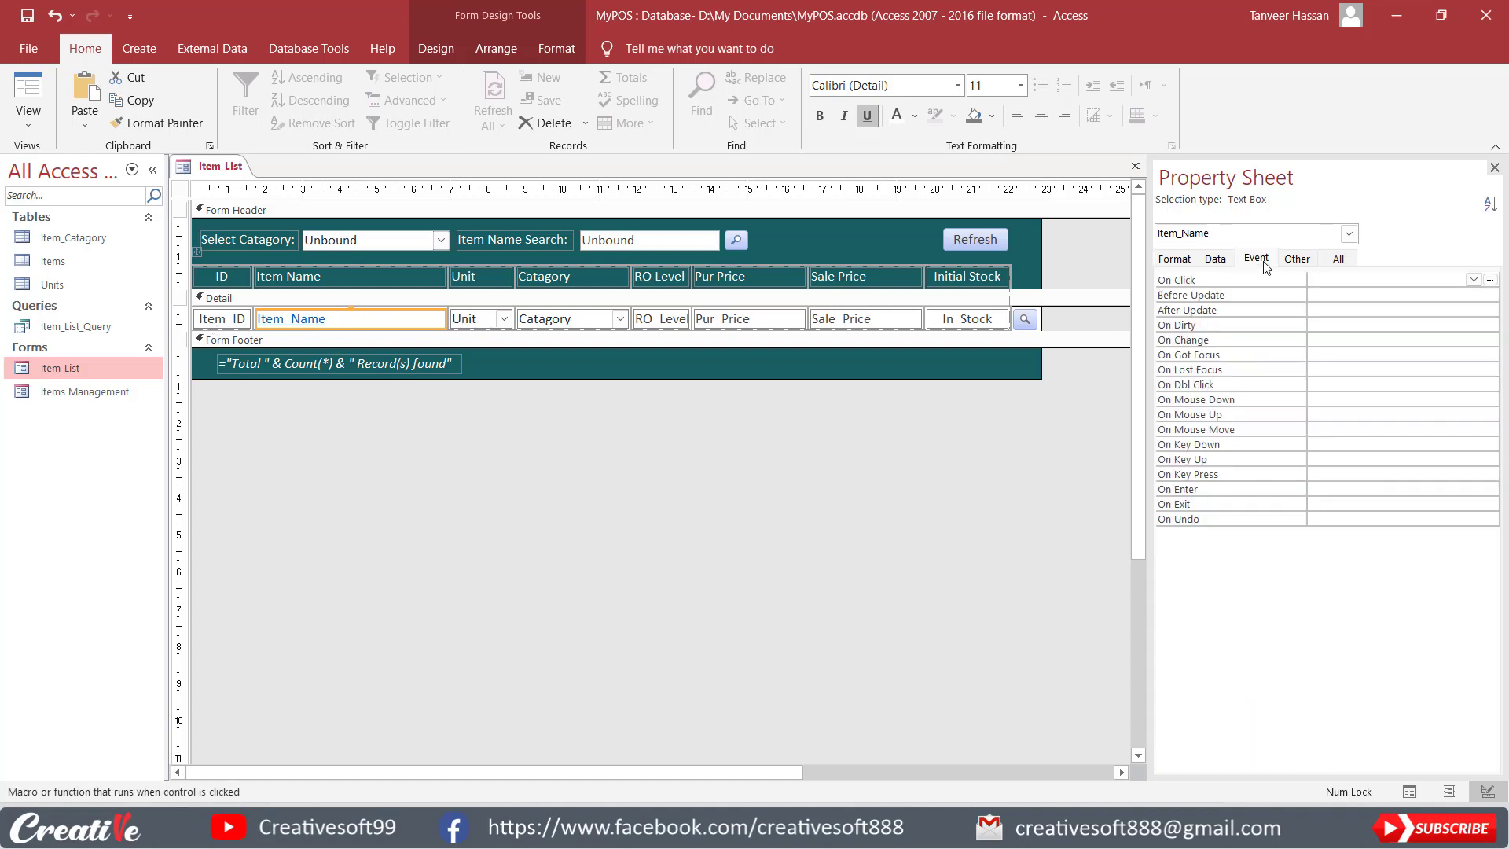
left_click(1491, 280)
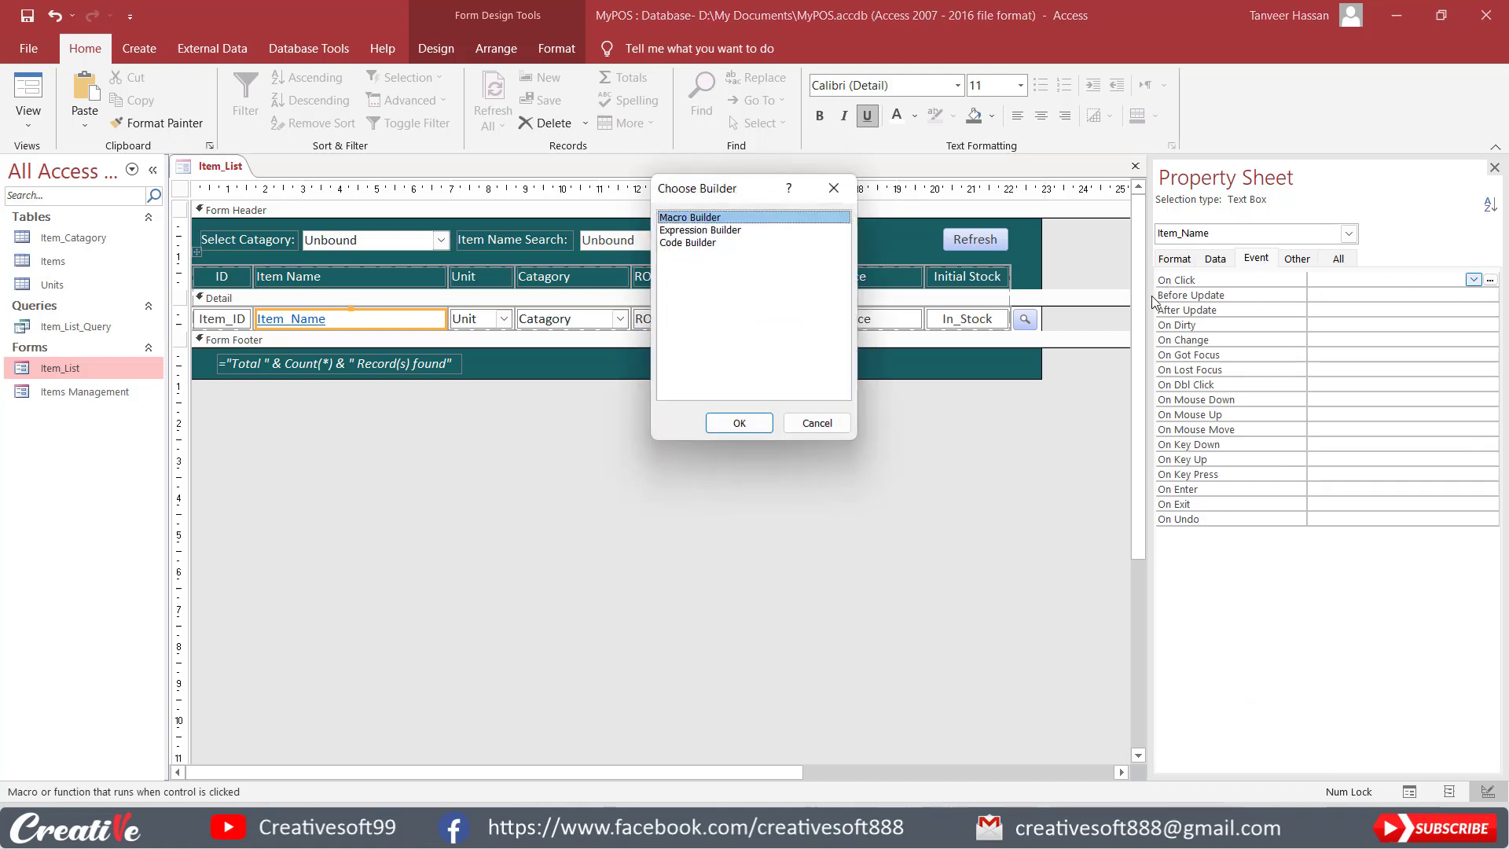
left_click(695, 250)
left_click(701, 220)
left_click(739, 422)
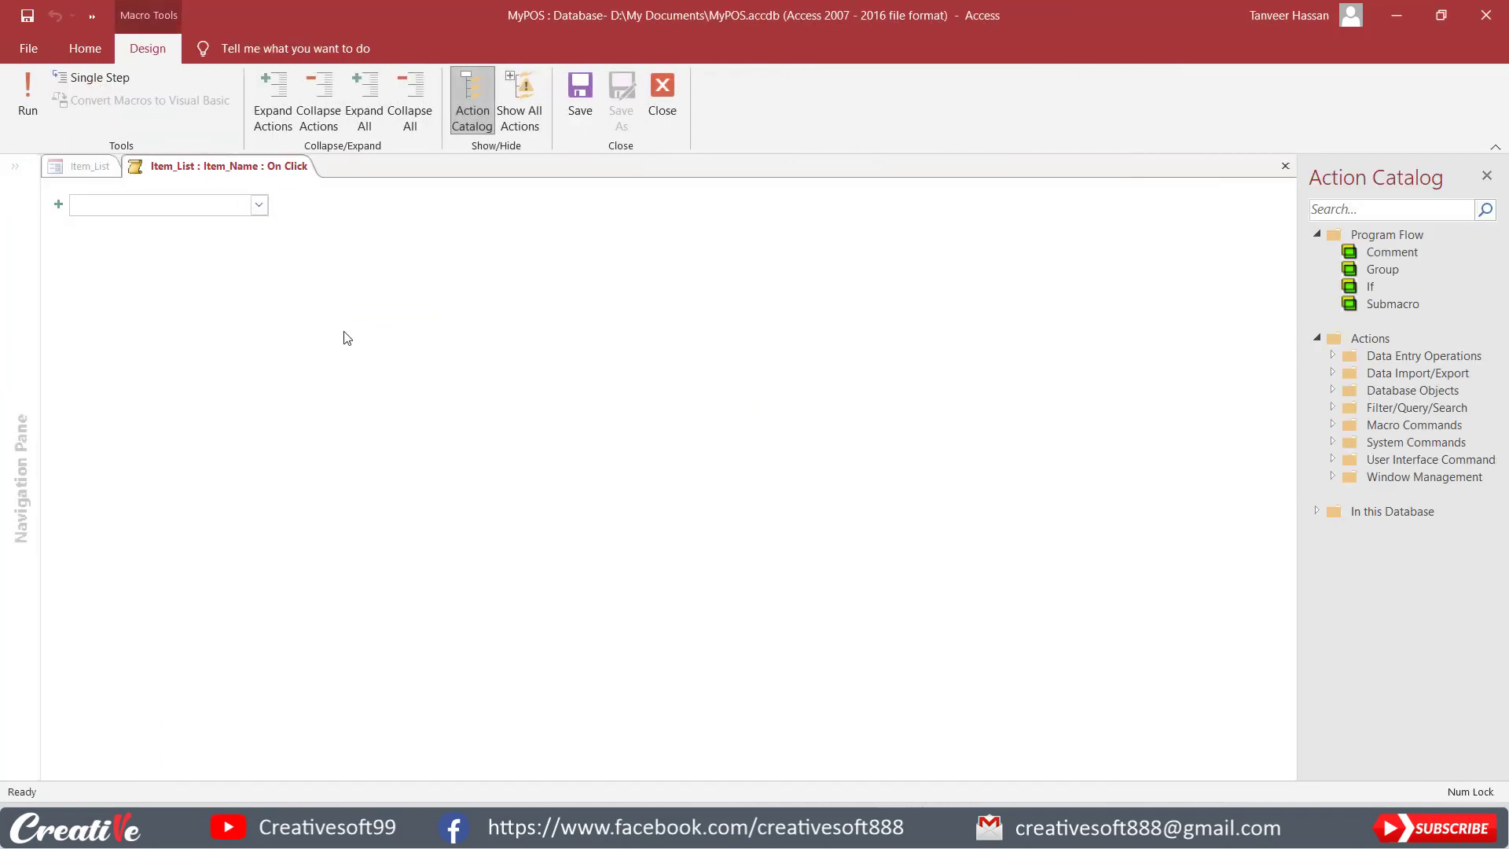
type("OpenForm")
key("Return")
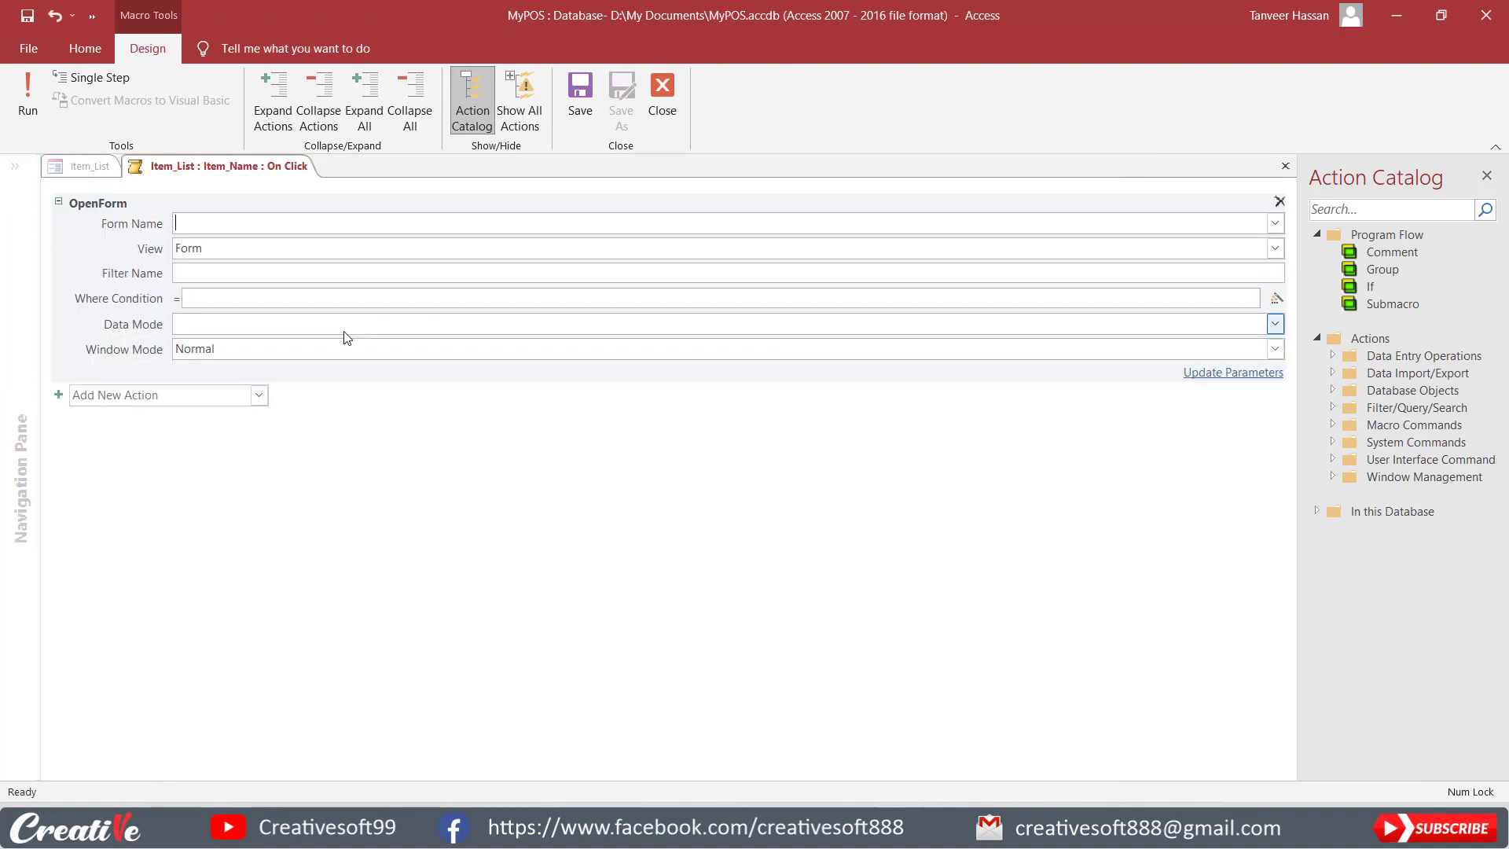
Make the OpenForm action open Items Management with the where condition ="[Item_ID]=" & [Item_ID], and close the macro, saving the changes.
left_click(1175, 220)
left_click(1275, 225)
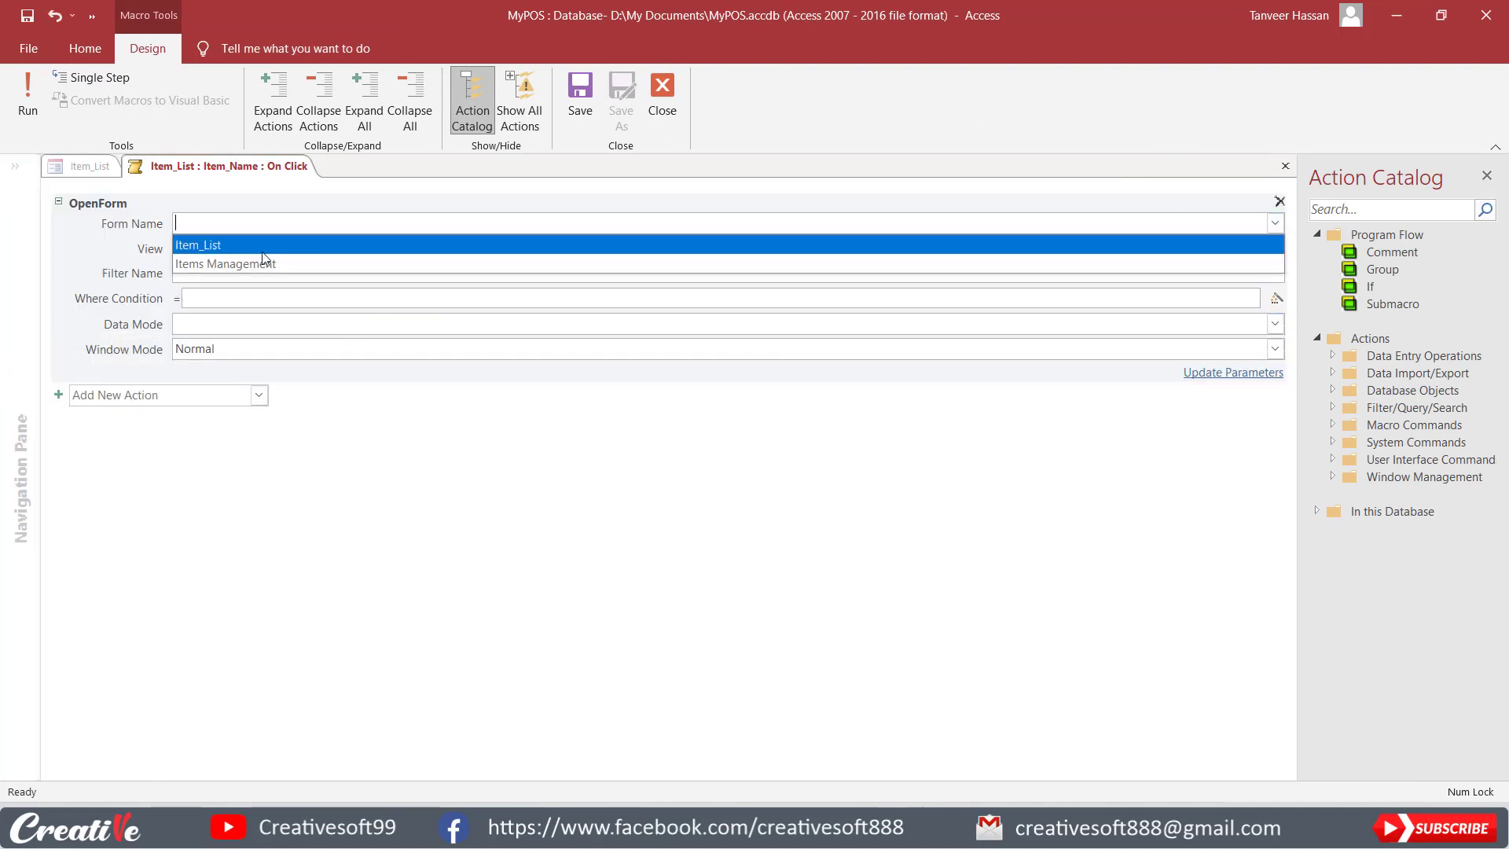
left_click(238, 265)
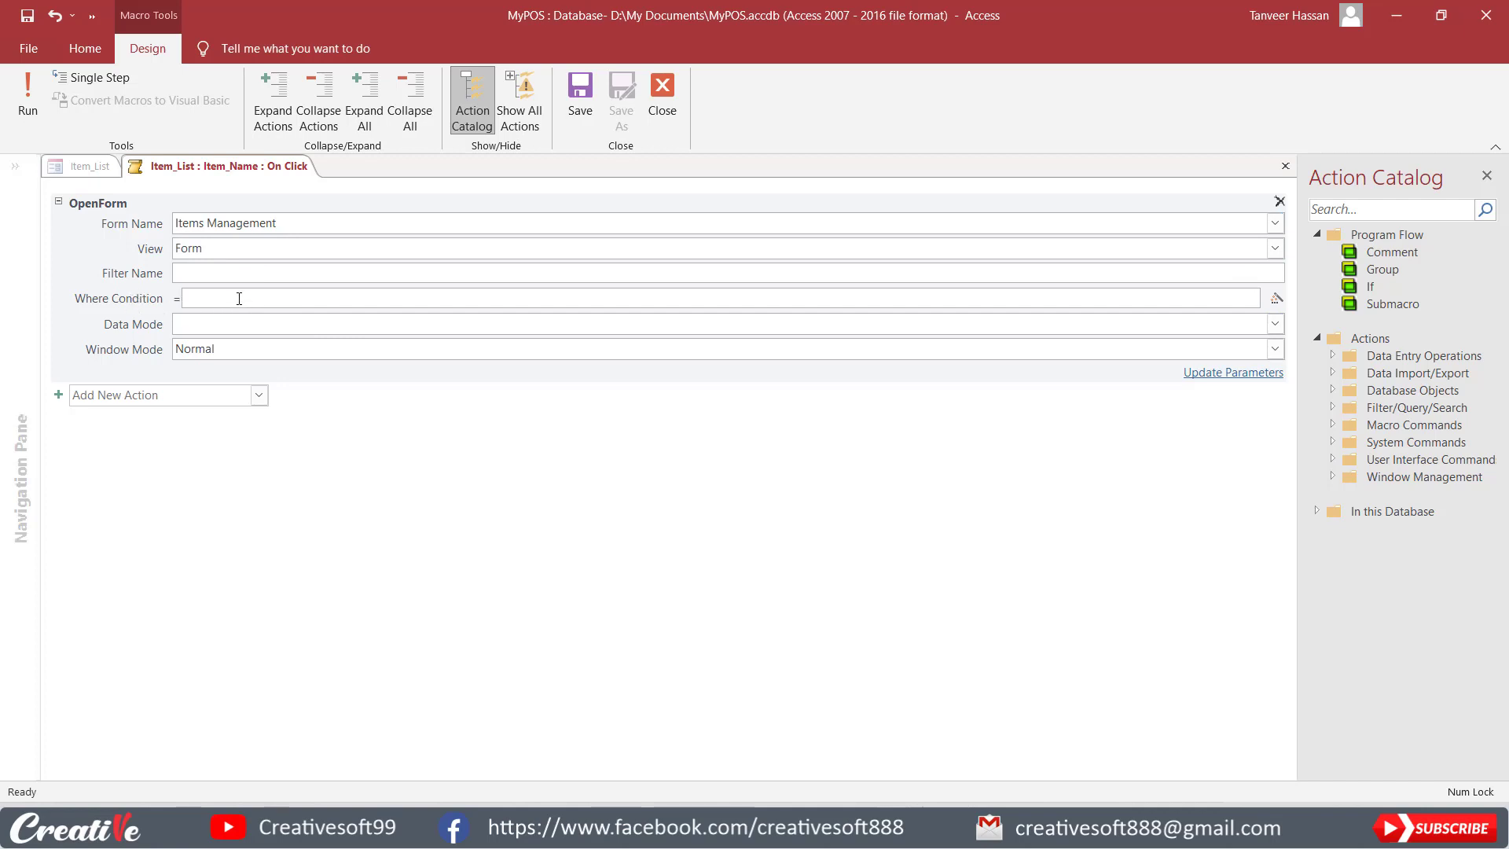
key("ctrl+v")
left_click(210, 297)
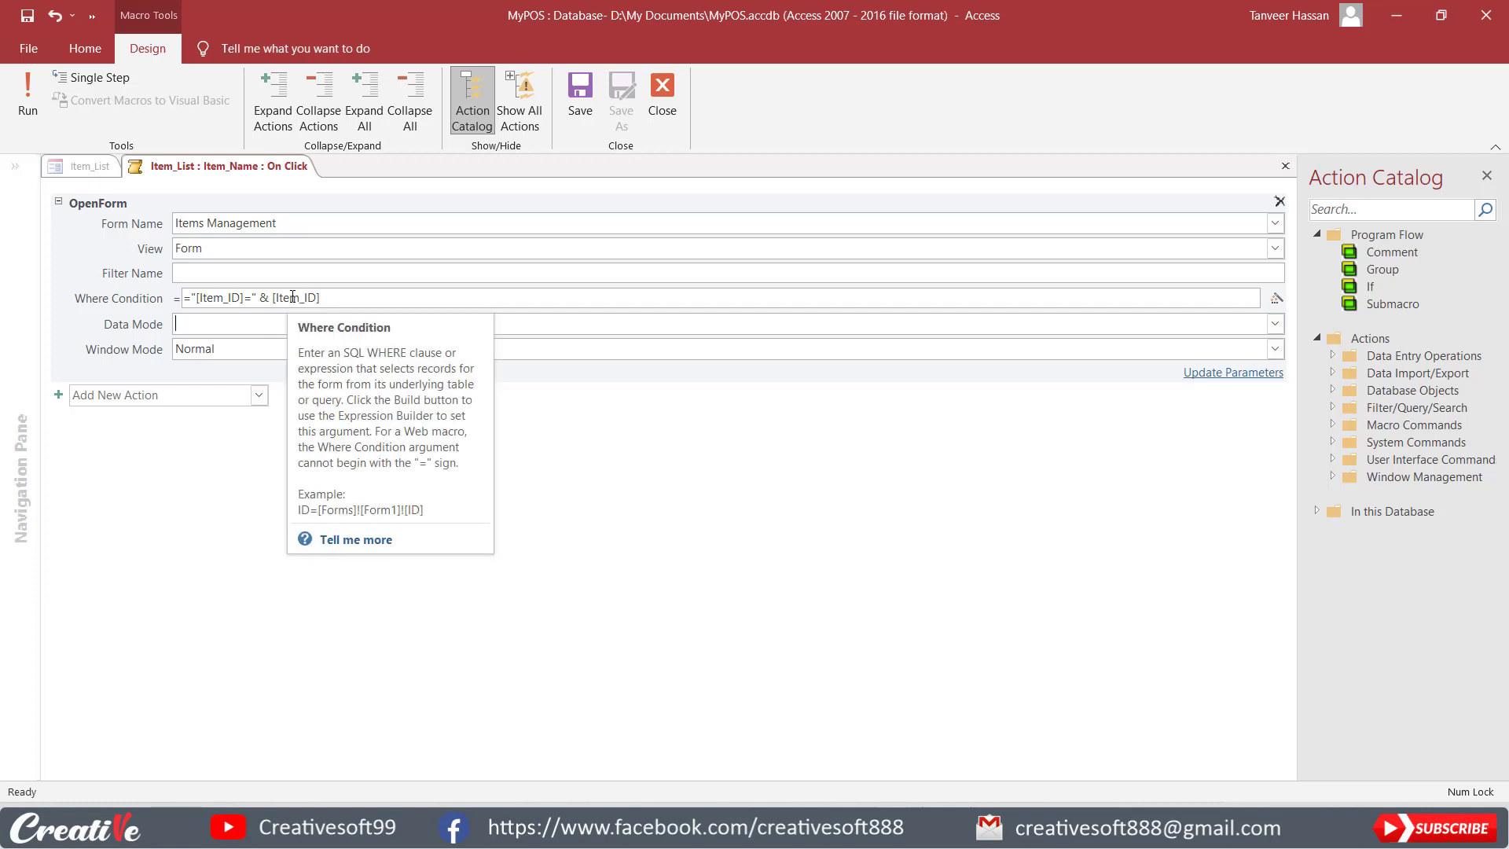
left_click(1287, 166)
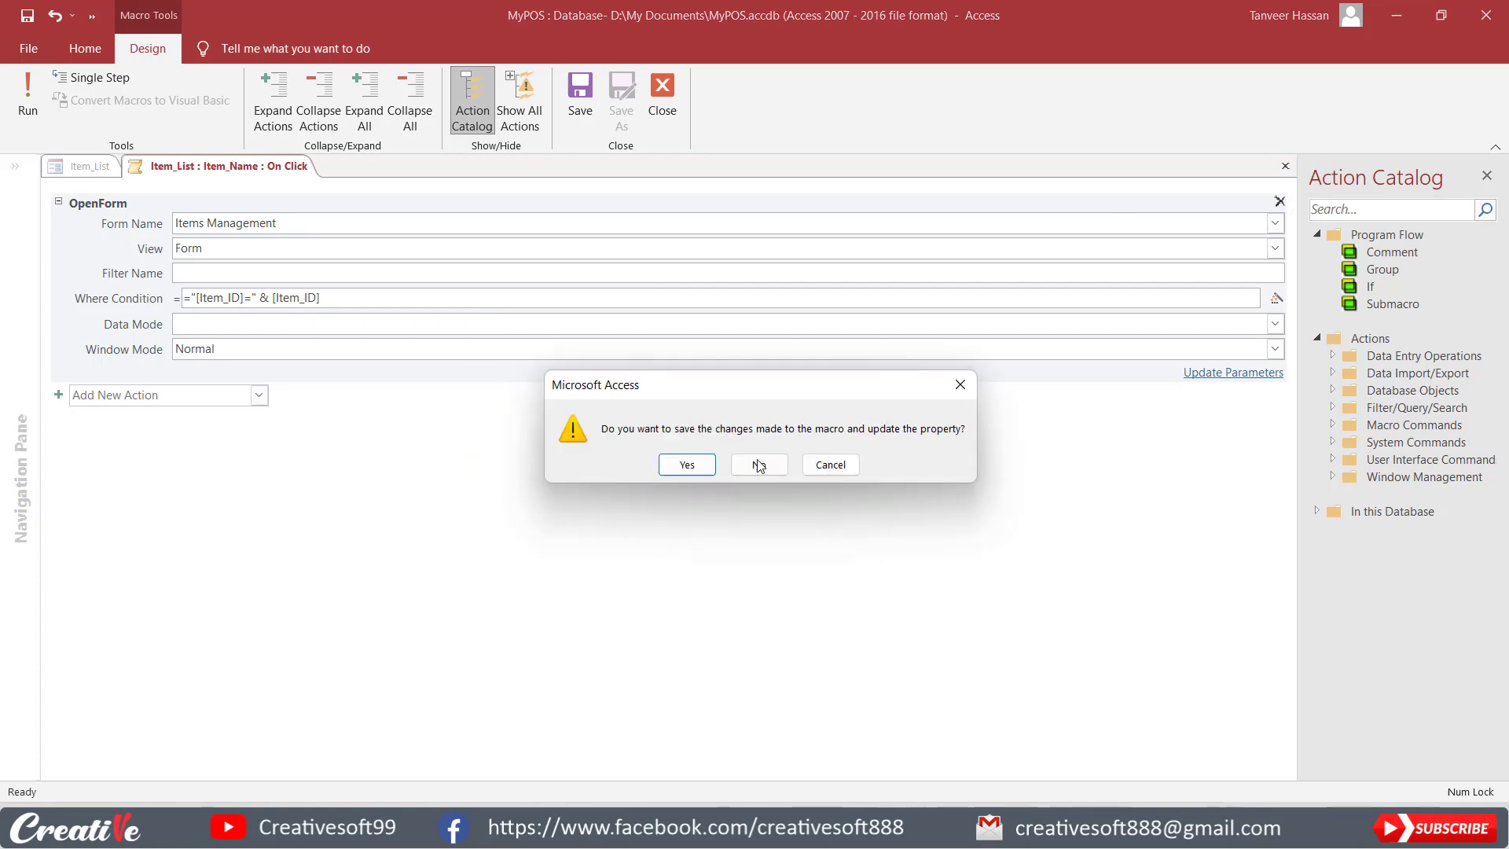
left_click(682, 465)
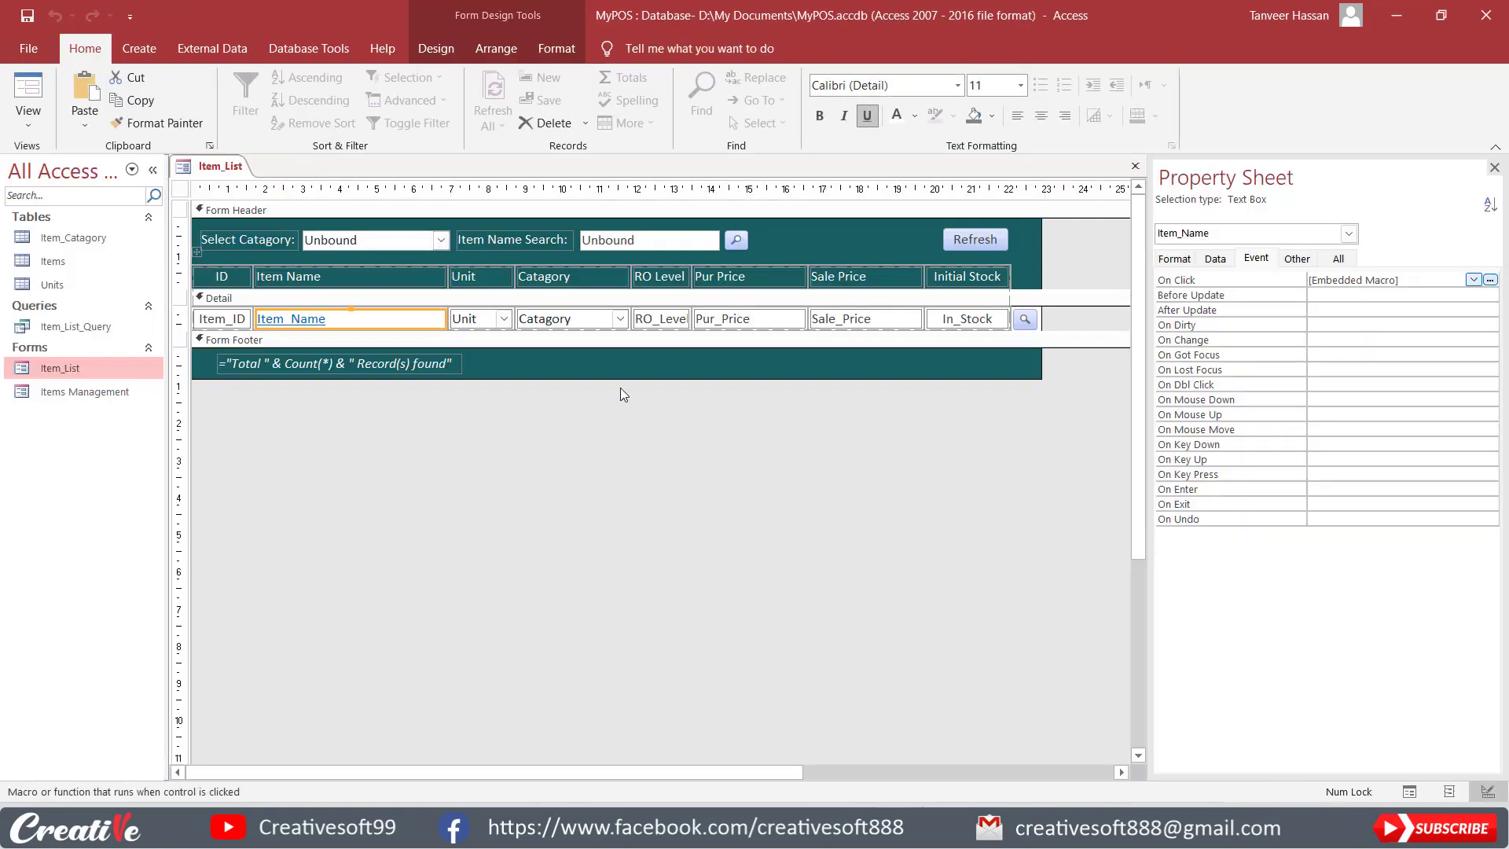
Show the Item_List form in Form view and move its window to the middle of the workspace.
left_click(27, 90)
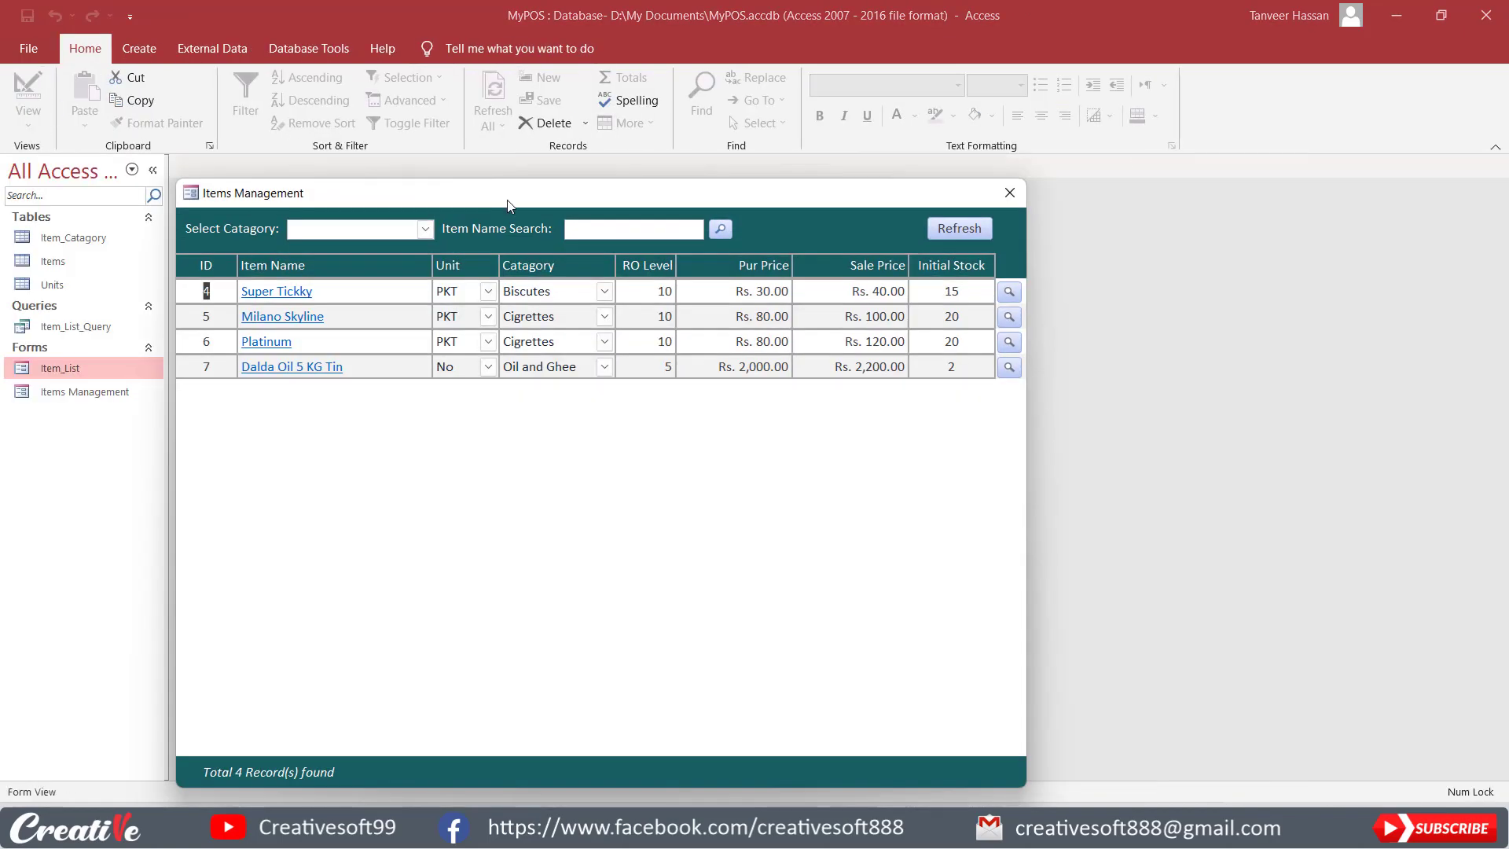
left_click_drag(554, 199, 770, 106)
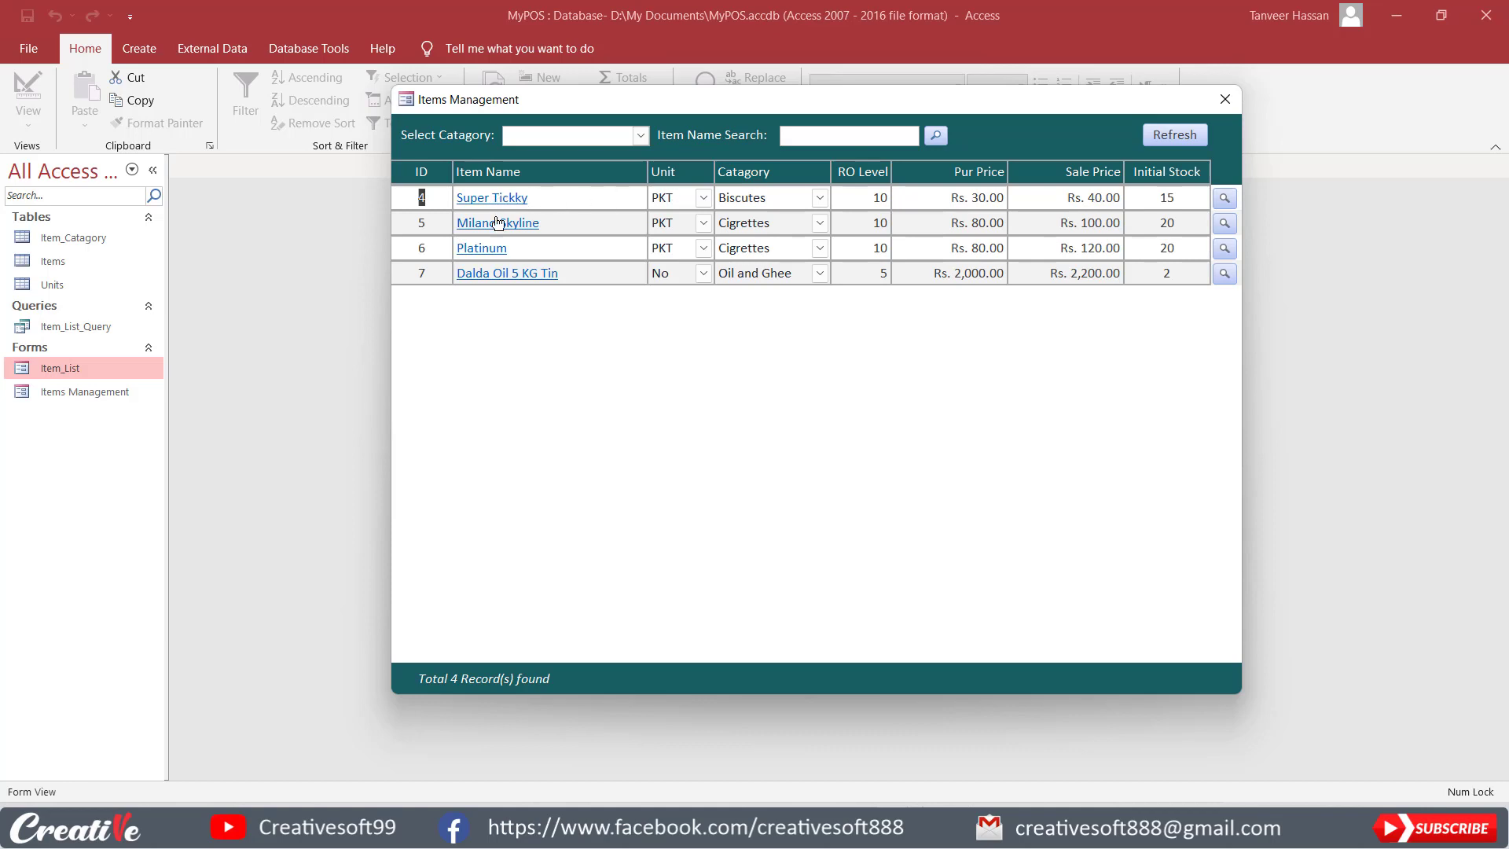
Open the Dalda Oil 5 KG Tin record from its hyperlinked item name and move its window just below the list rows.
left_click(488, 273)
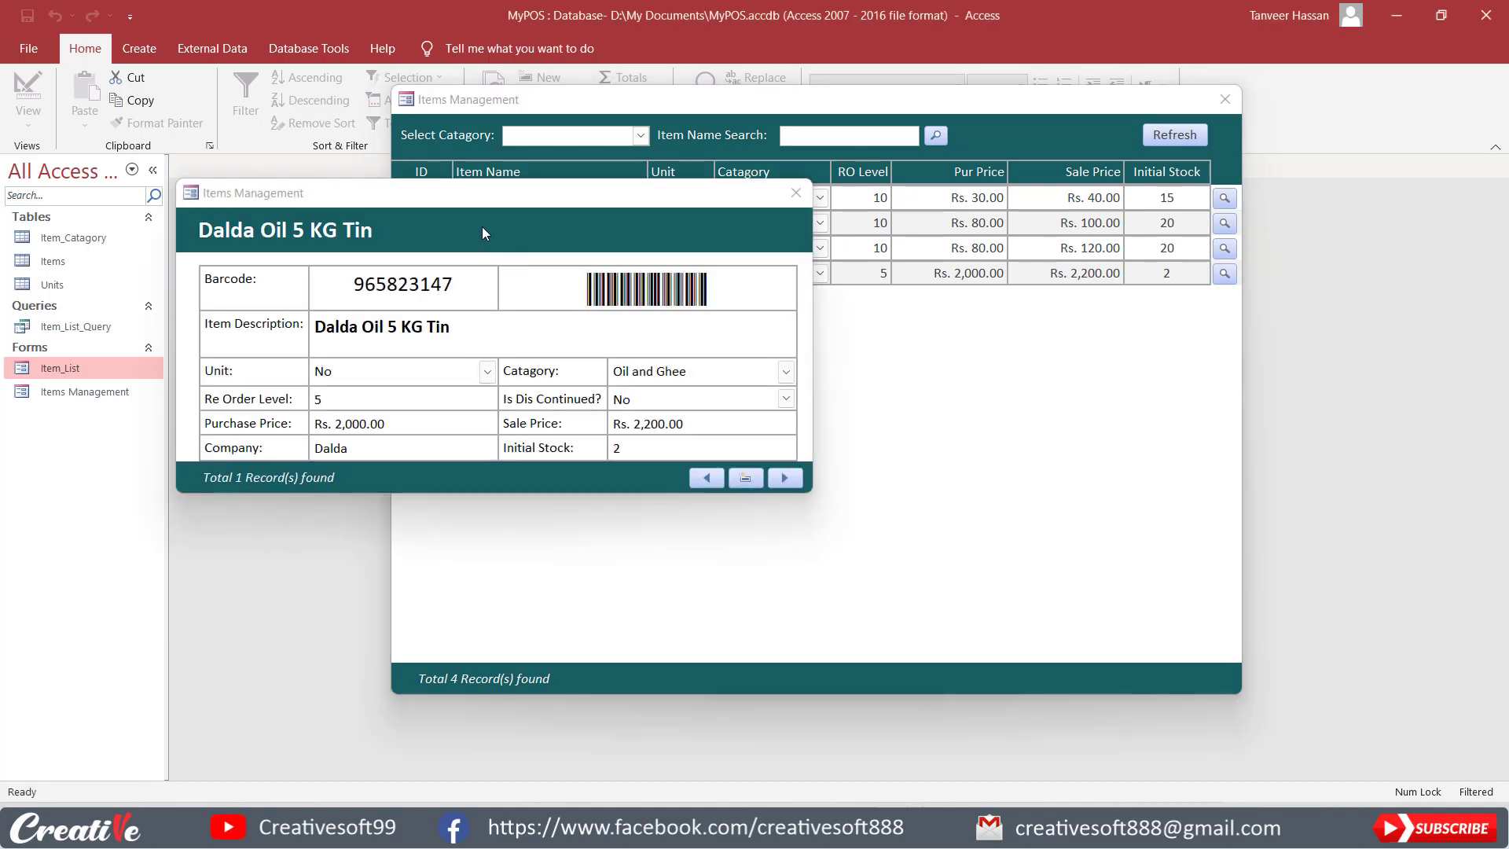
left_click_drag(482, 206, 781, 280)
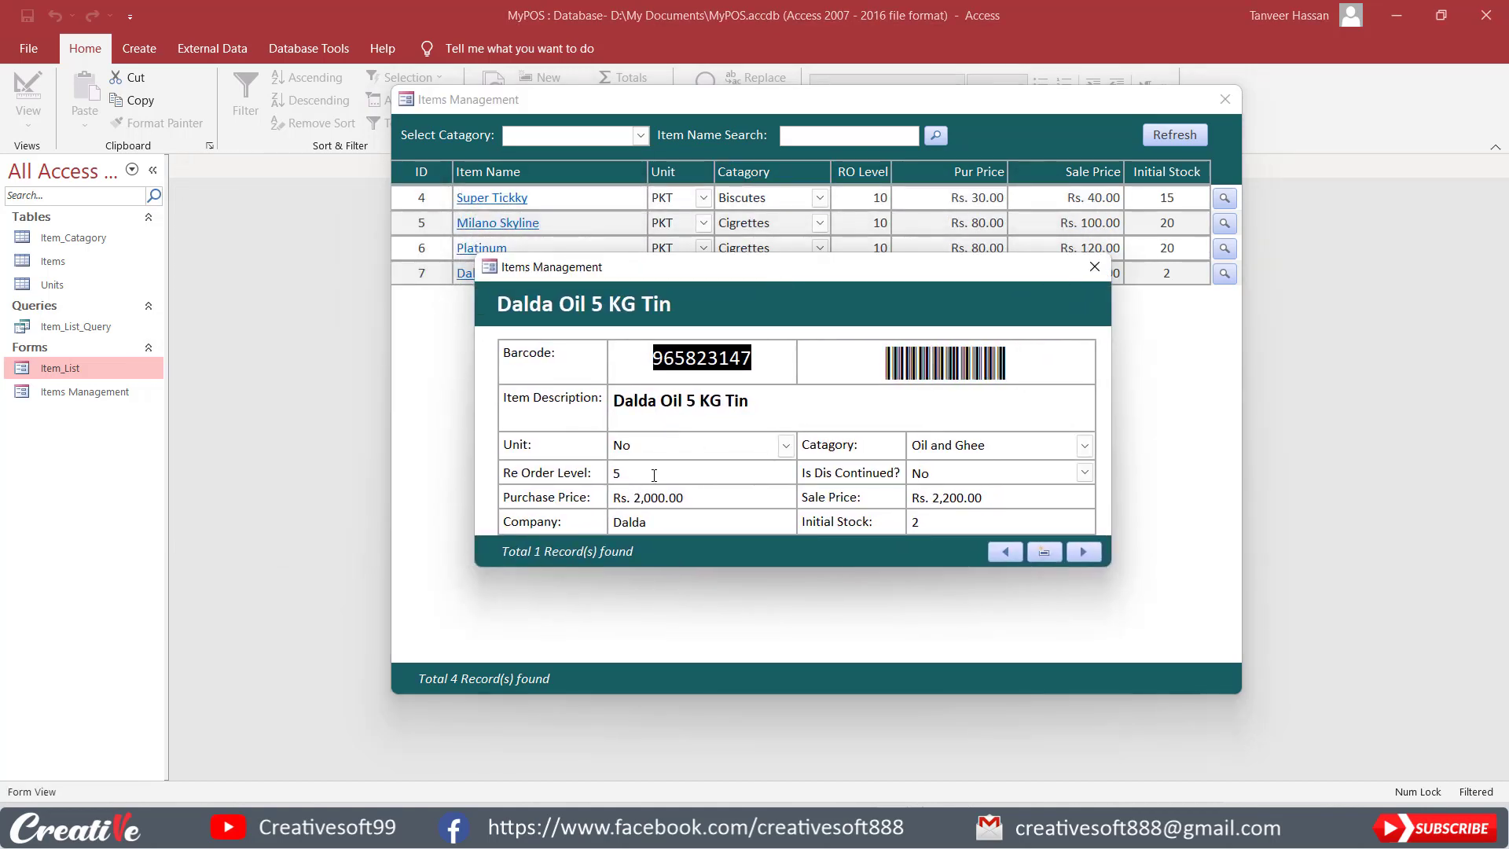
left_click_drag(653, 276, 654, 313)
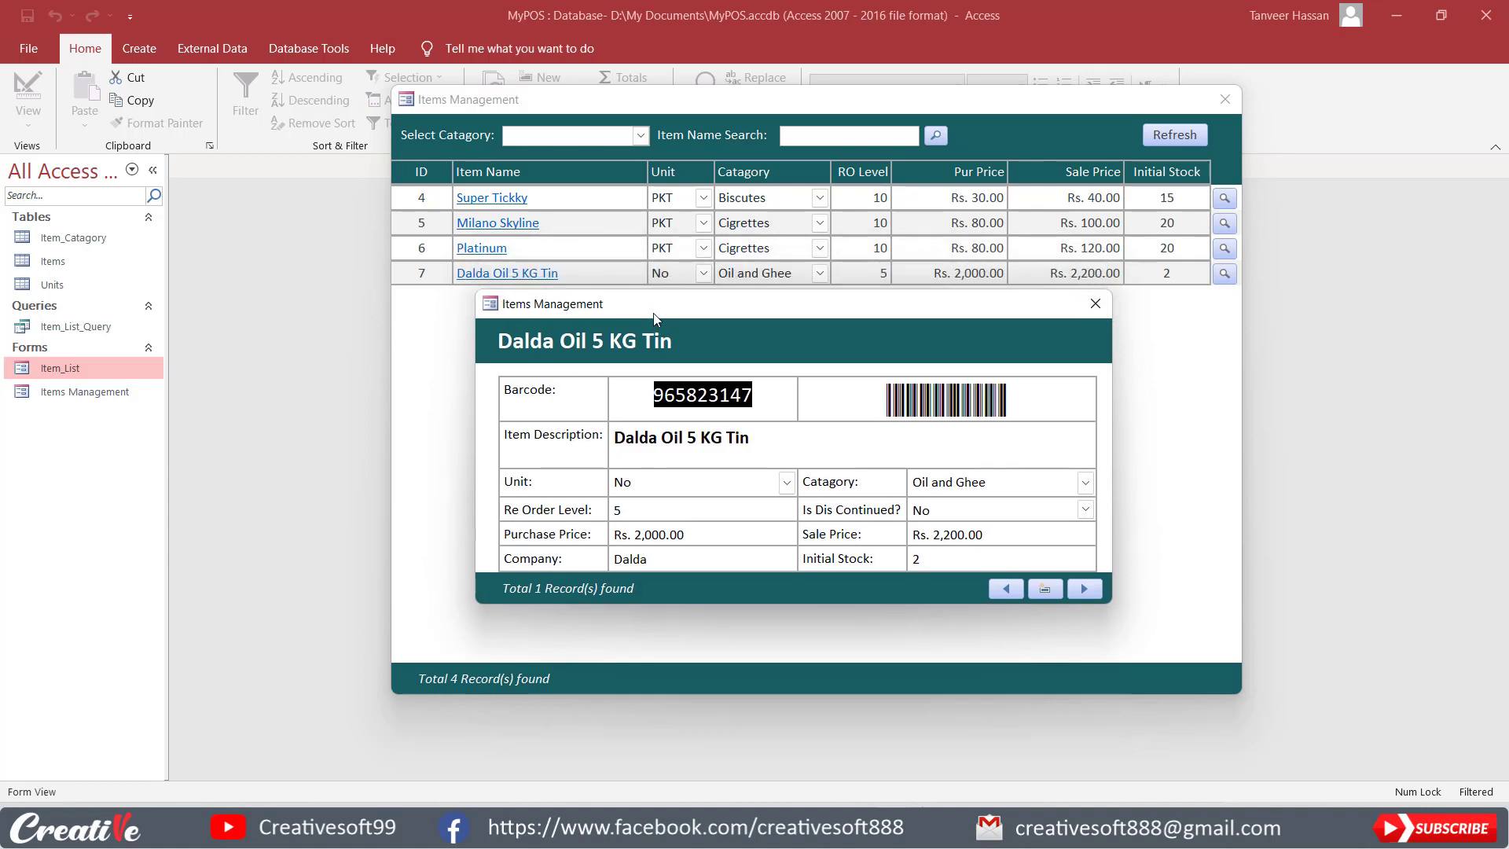
Set the sale price of Dalda Oil 5 KG Tin to Rs. 2,500.00 and close its record window.
left_click(984, 539)
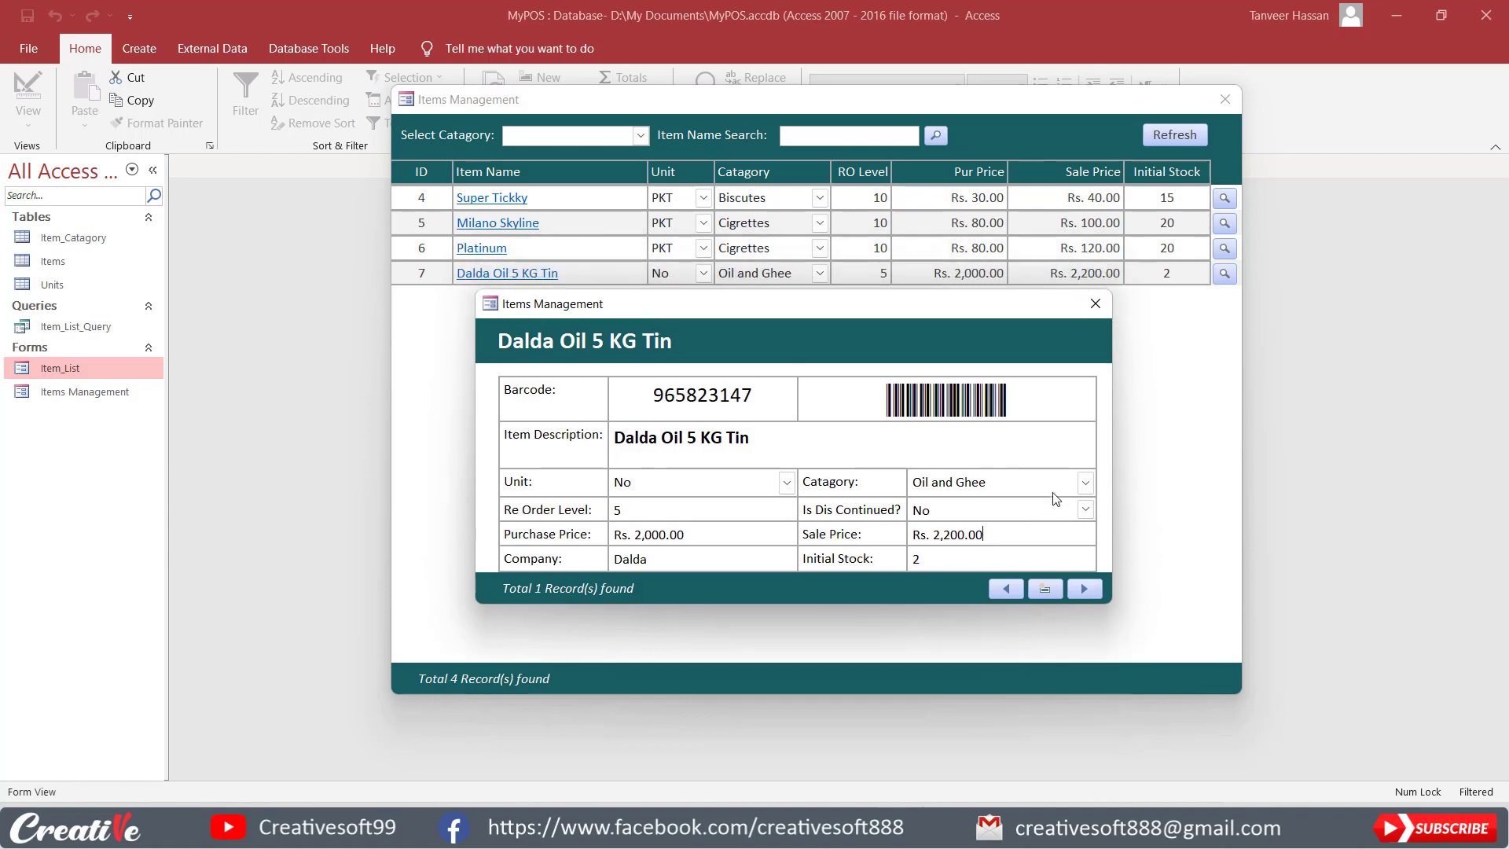
key("BackSpace")
key("BackSpace")
key("BackSpace")
key("BackSpace")
key("BackSpace")
key("BackSpace")
type("500")
left_click(1095, 304)
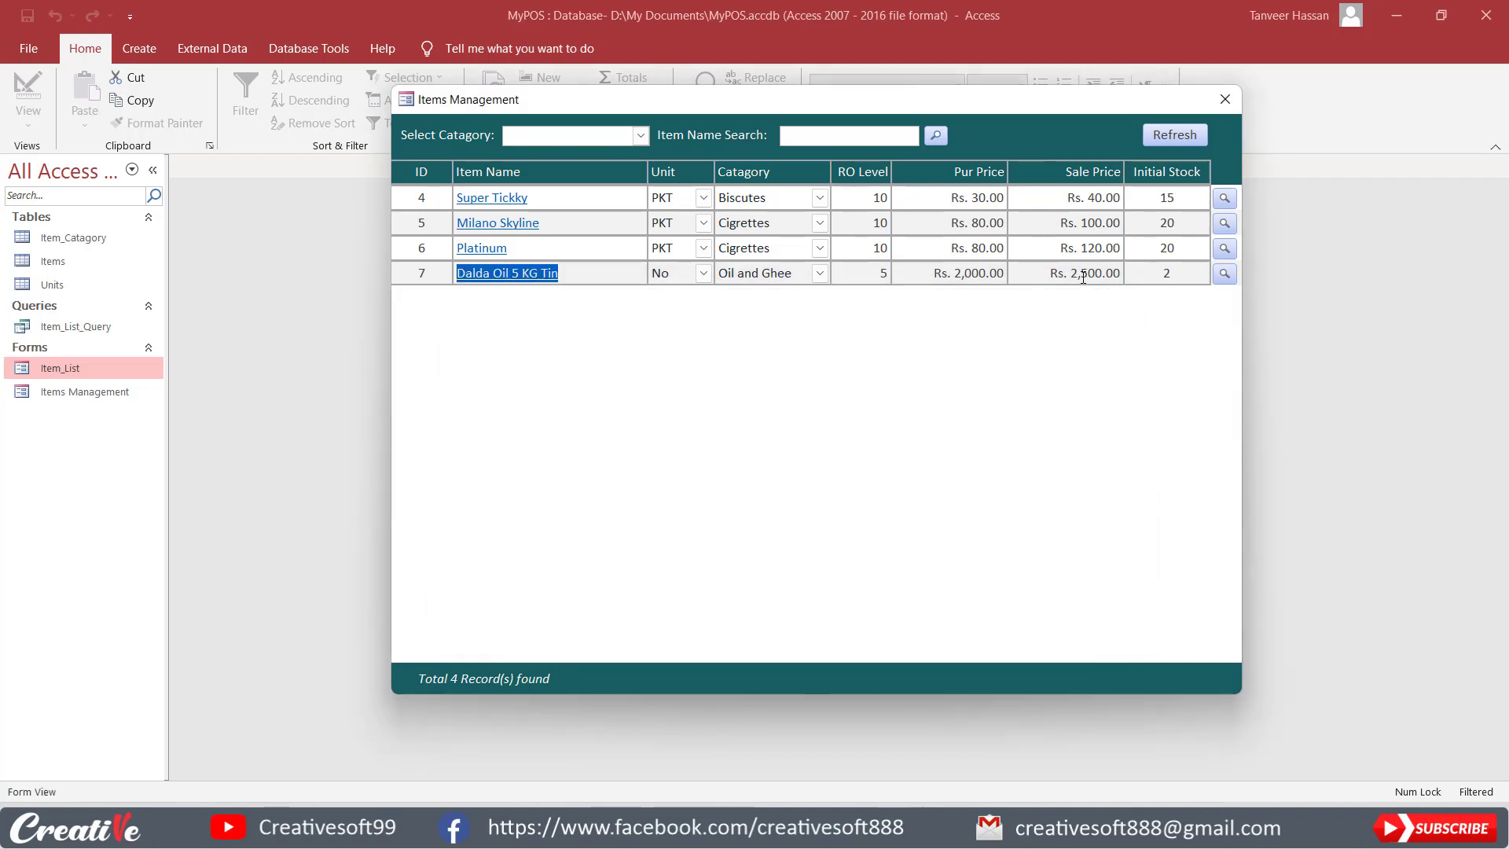
Test the item name hyperlinks of Platinum, Milano Skyline and Super Tickky, closing each record after it opens.
left_click(482, 248)
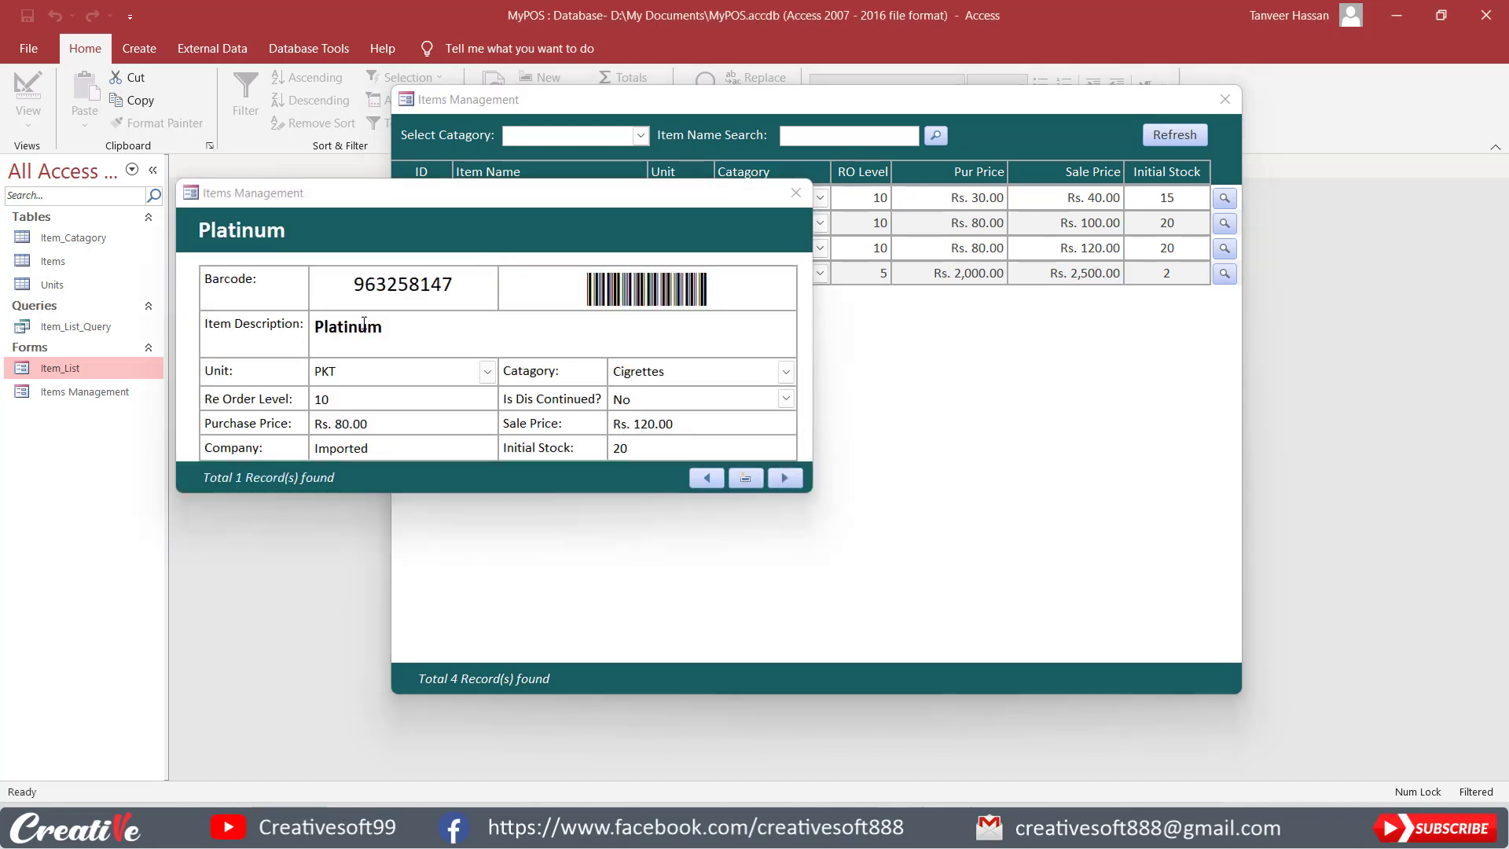
left_click(794, 195)
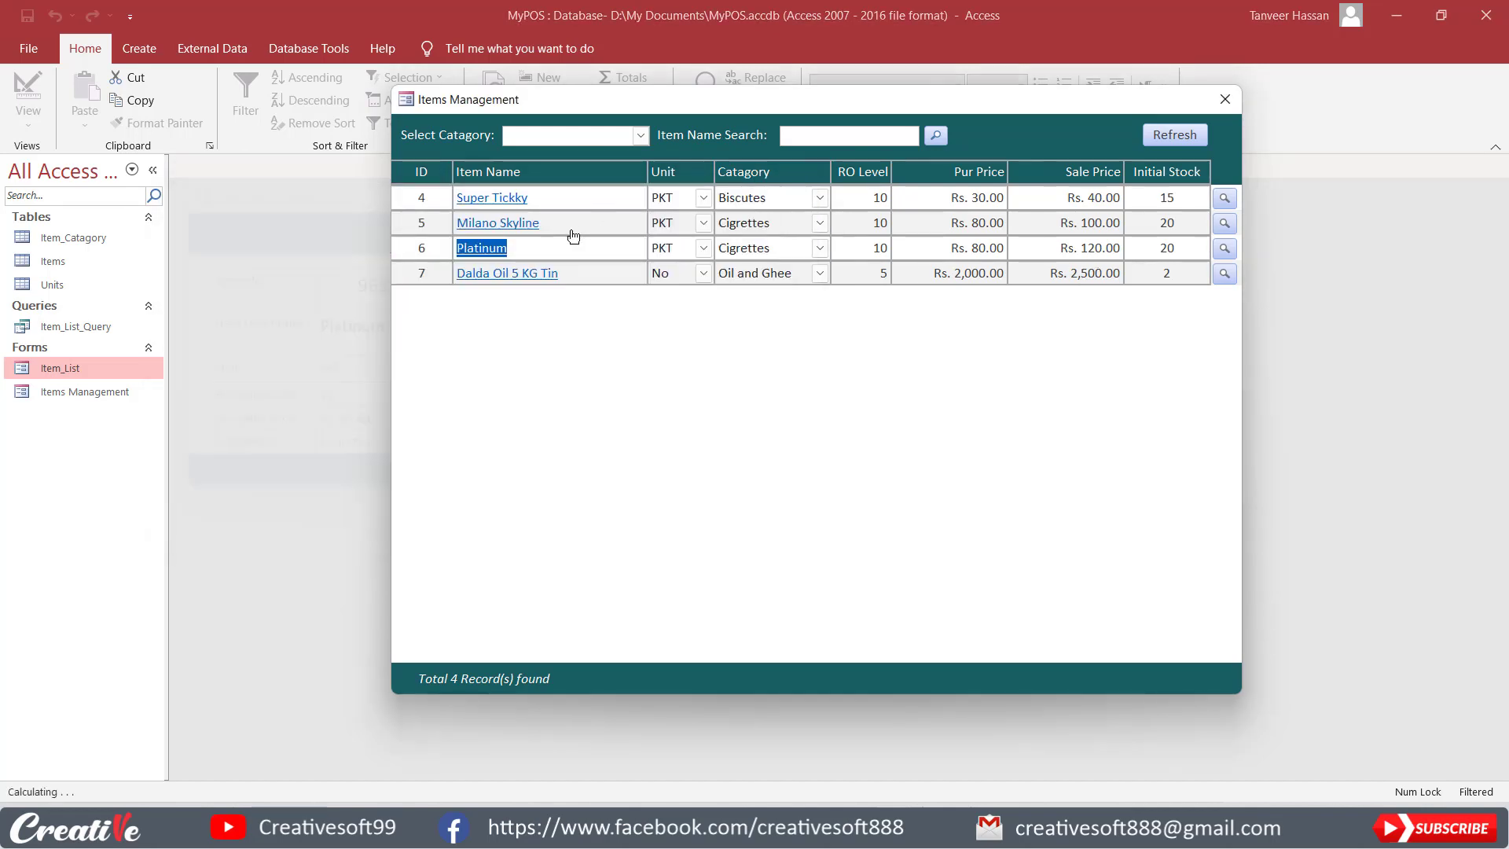
left_click(511, 222)
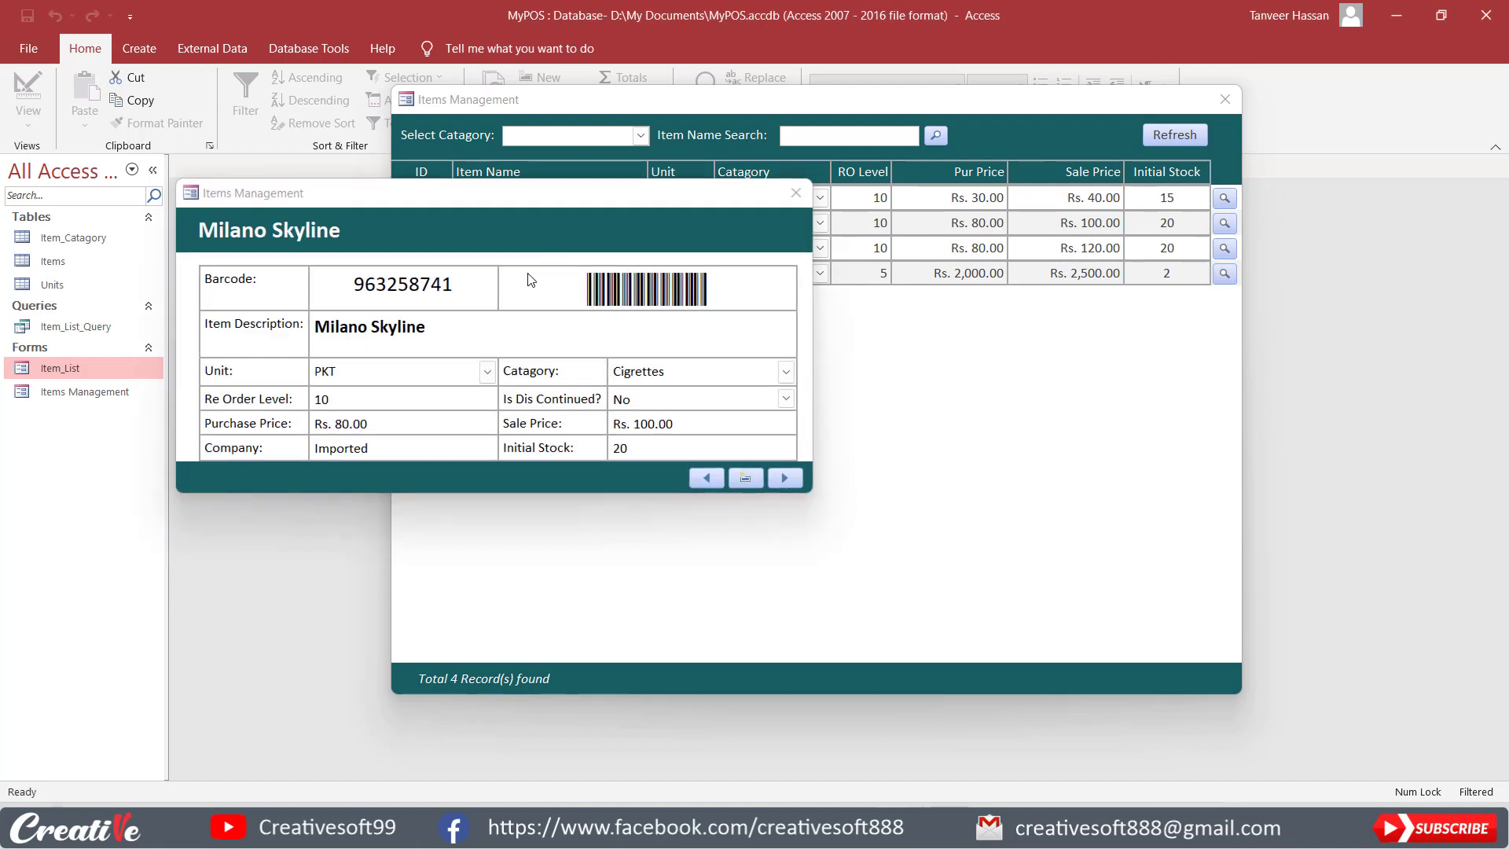
left_click(796, 193)
left_click(500, 198)
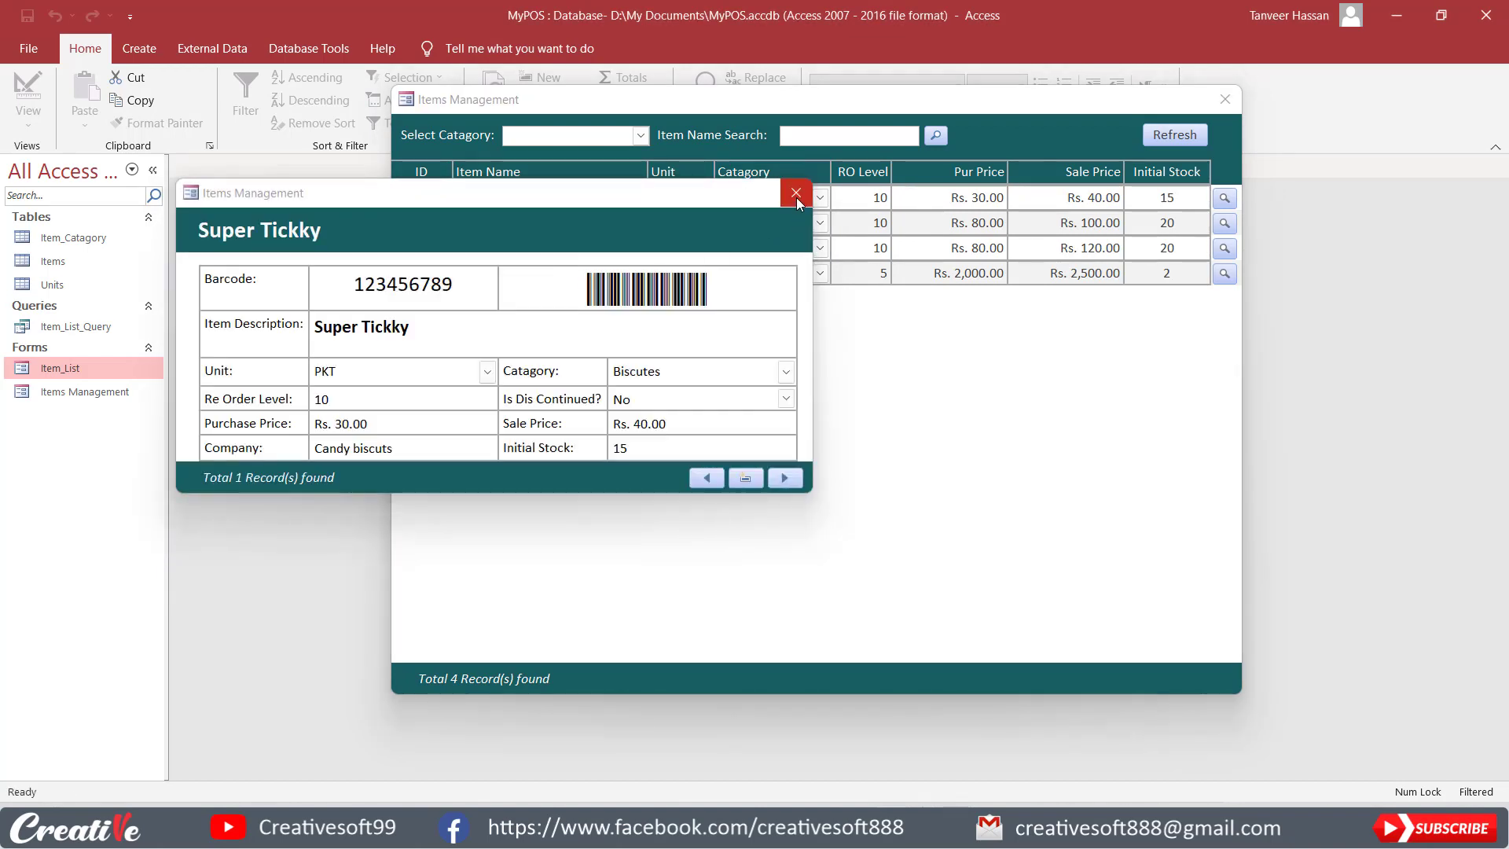
left_click(796, 194)
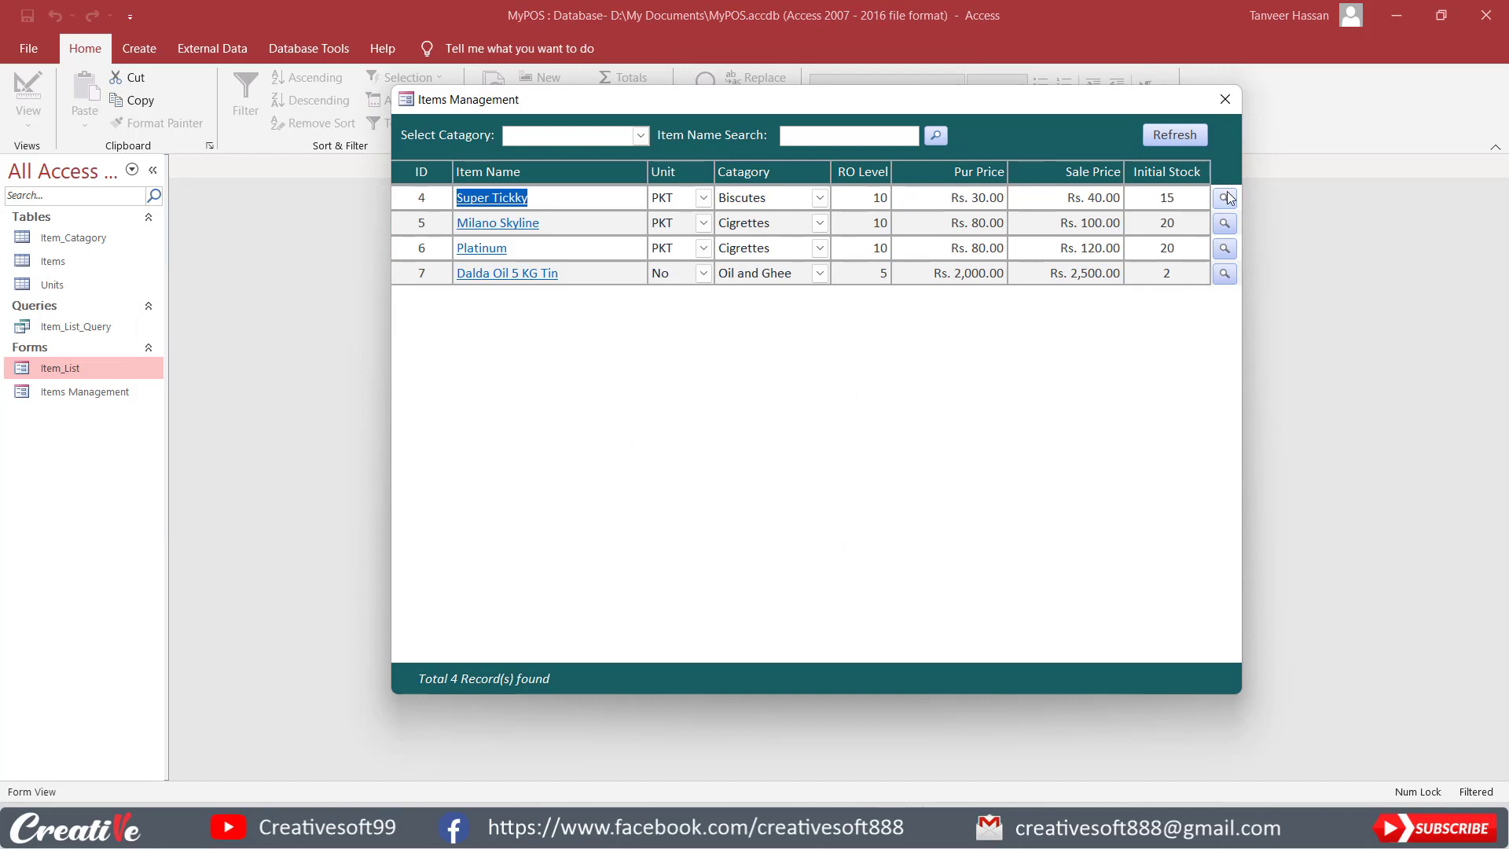
Search the item list by item name for "dalda".
left_click(853, 134)
type("dalda")
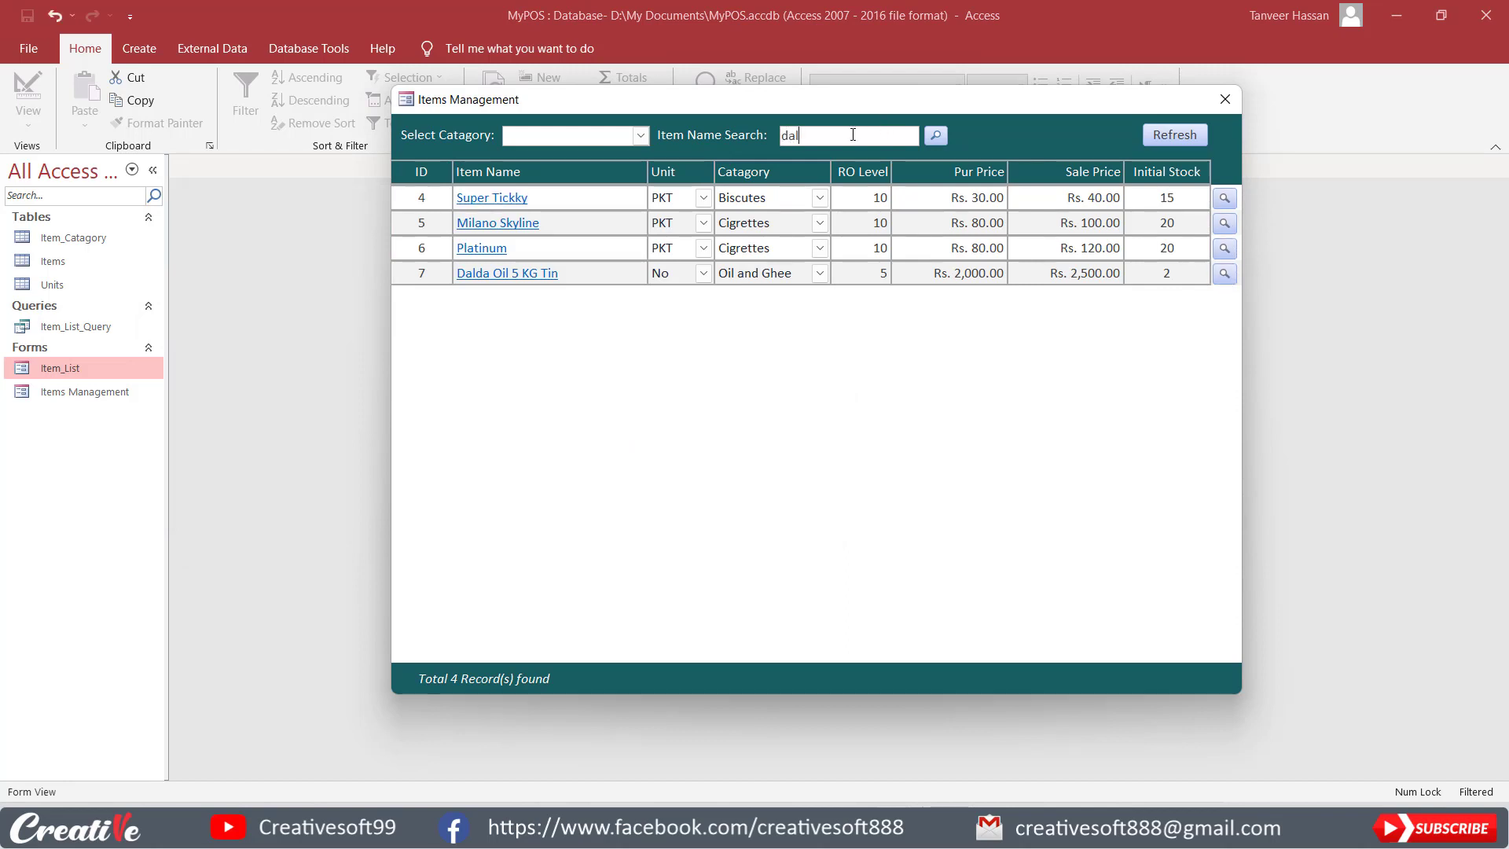
left_click(937, 137)
Check the purchase and sale prices in the record opened from the found item's hyperlink, close it and refresh the list to all items.
left_click(519, 198)
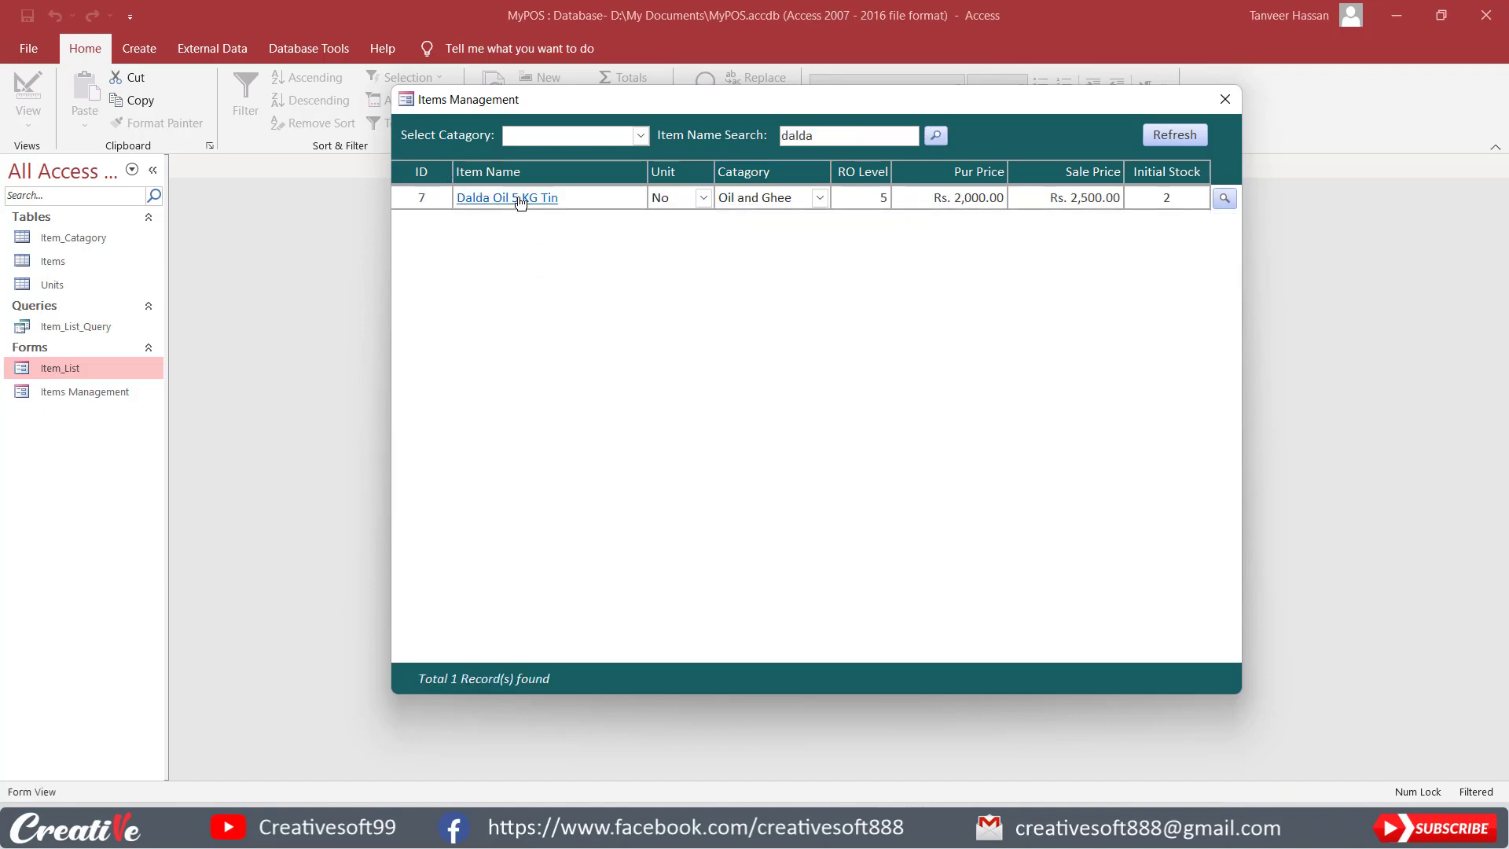
left_click_drag(602, 192, 849, 181)
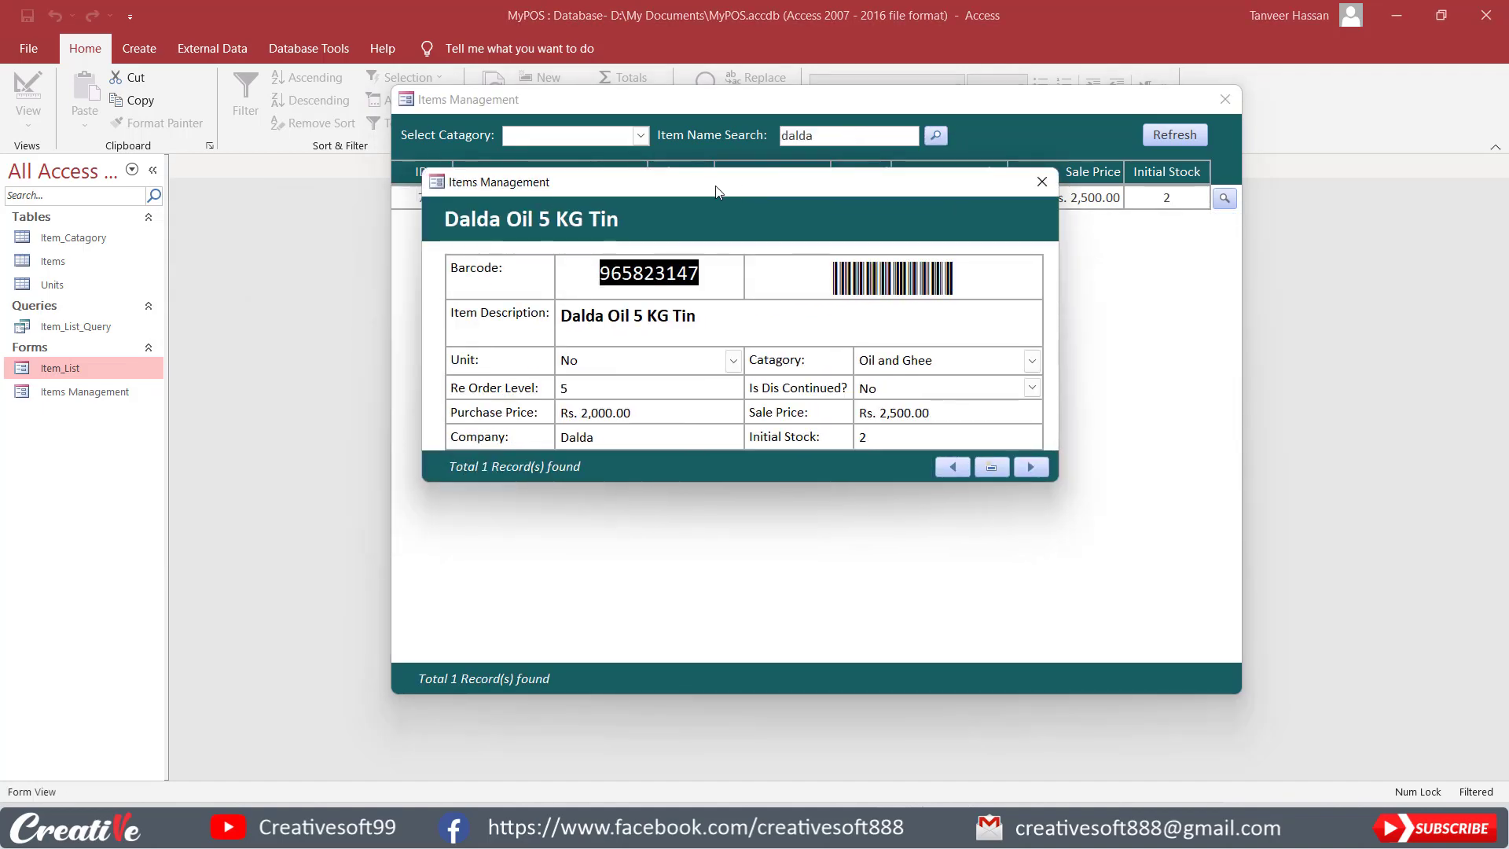
left_click(654, 410)
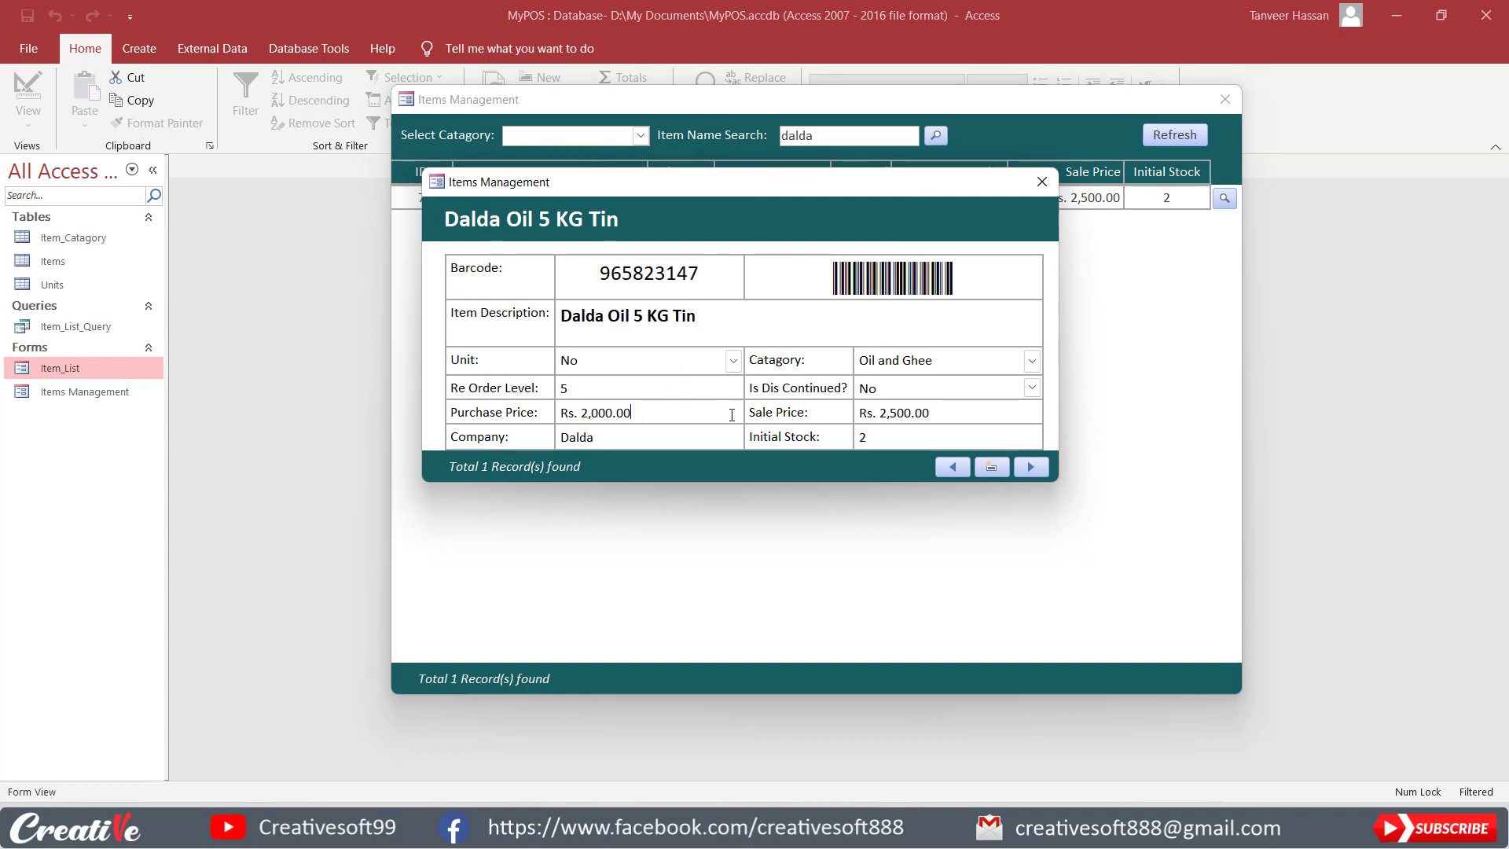
left_click(934, 411)
left_click(1041, 180)
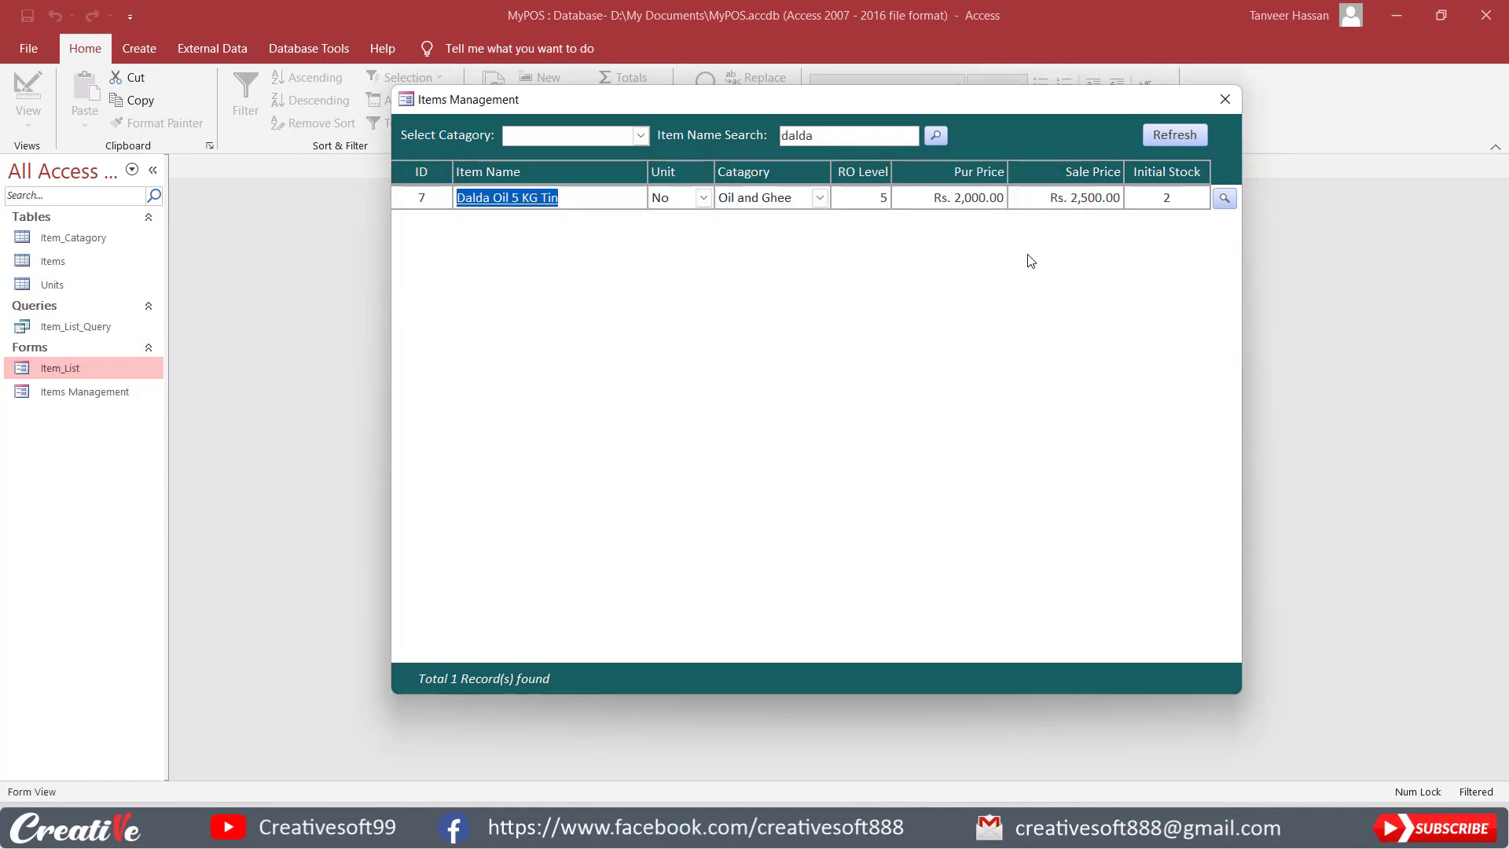
left_click(1182, 139)
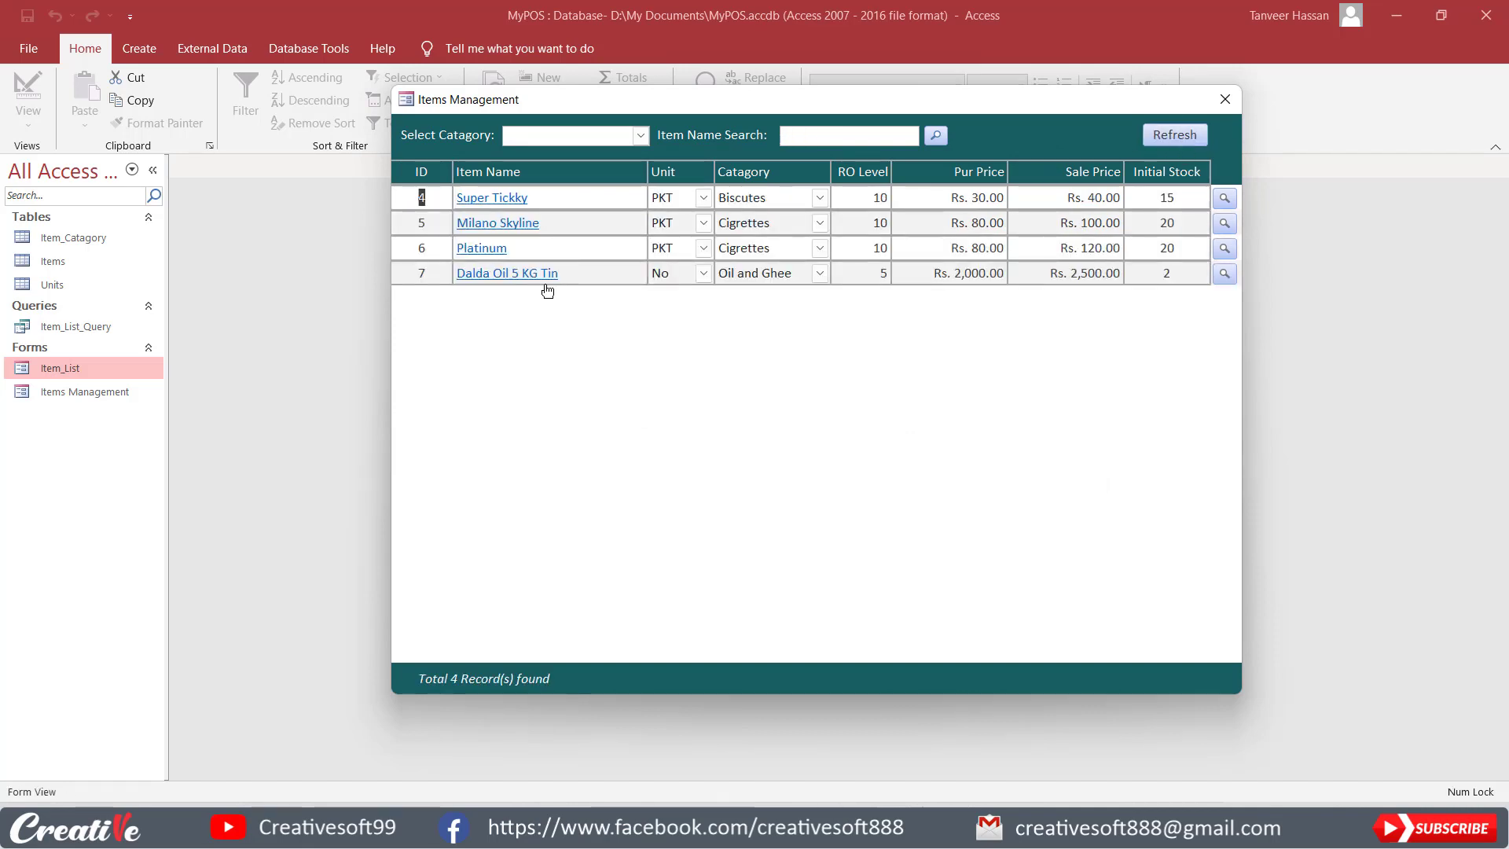